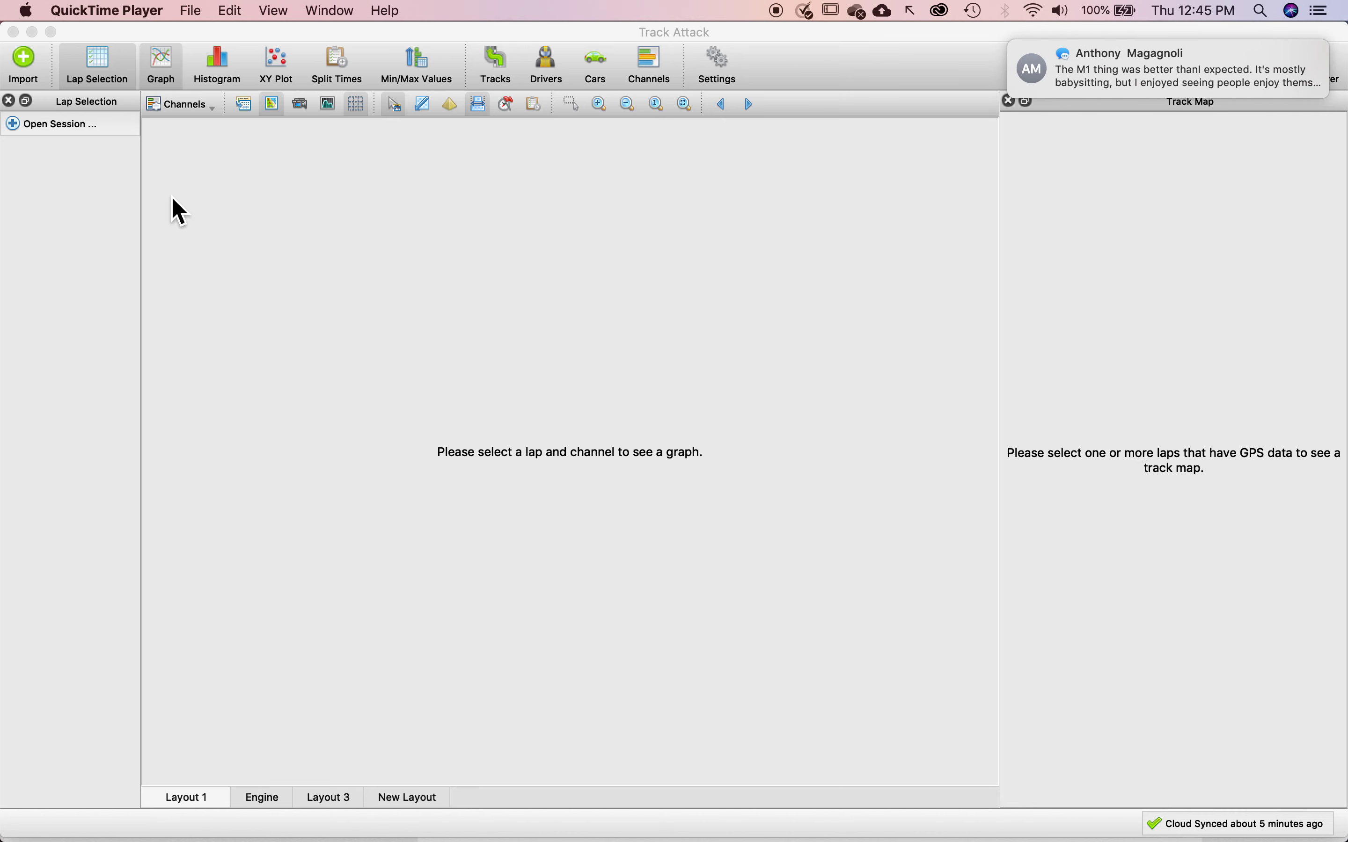
Bring the Track Attack lap analysis window to the front.
{"action": "left_click", "coordinate": [20, 133]}
Find and open the 12-lap Mid-Ohio Chicane session from 5/31/20 (2013 Ford Mustang GT).
{"action": "left_click", "coordinate": [20, 128]}
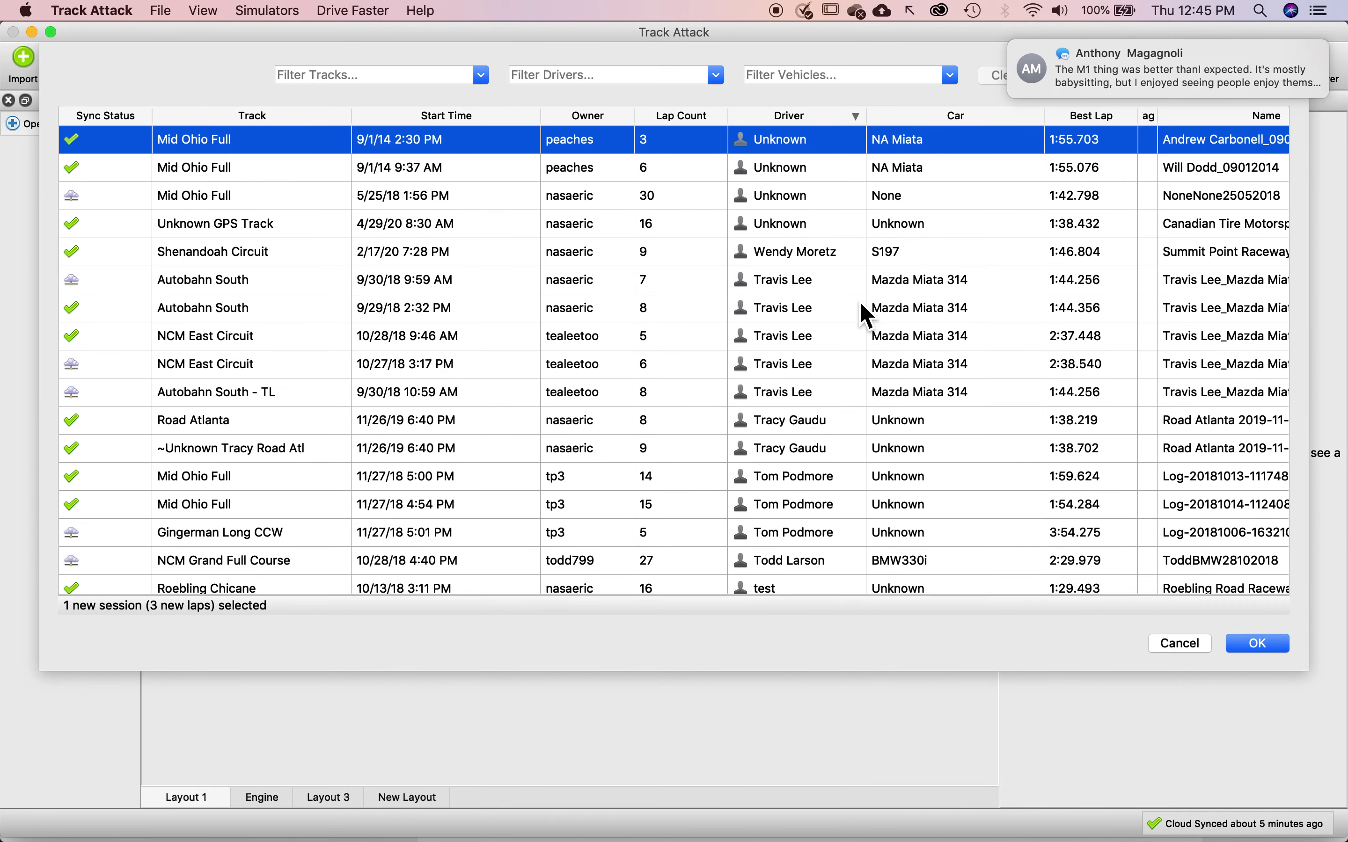
{"action": "scroll", "coordinate": [795, 427], "scroll_direction": "down", "scroll_amount": 15}
{"action": "scroll", "coordinate": [795, 427], "scroll_direction": "down", "scroll_amount": 20}
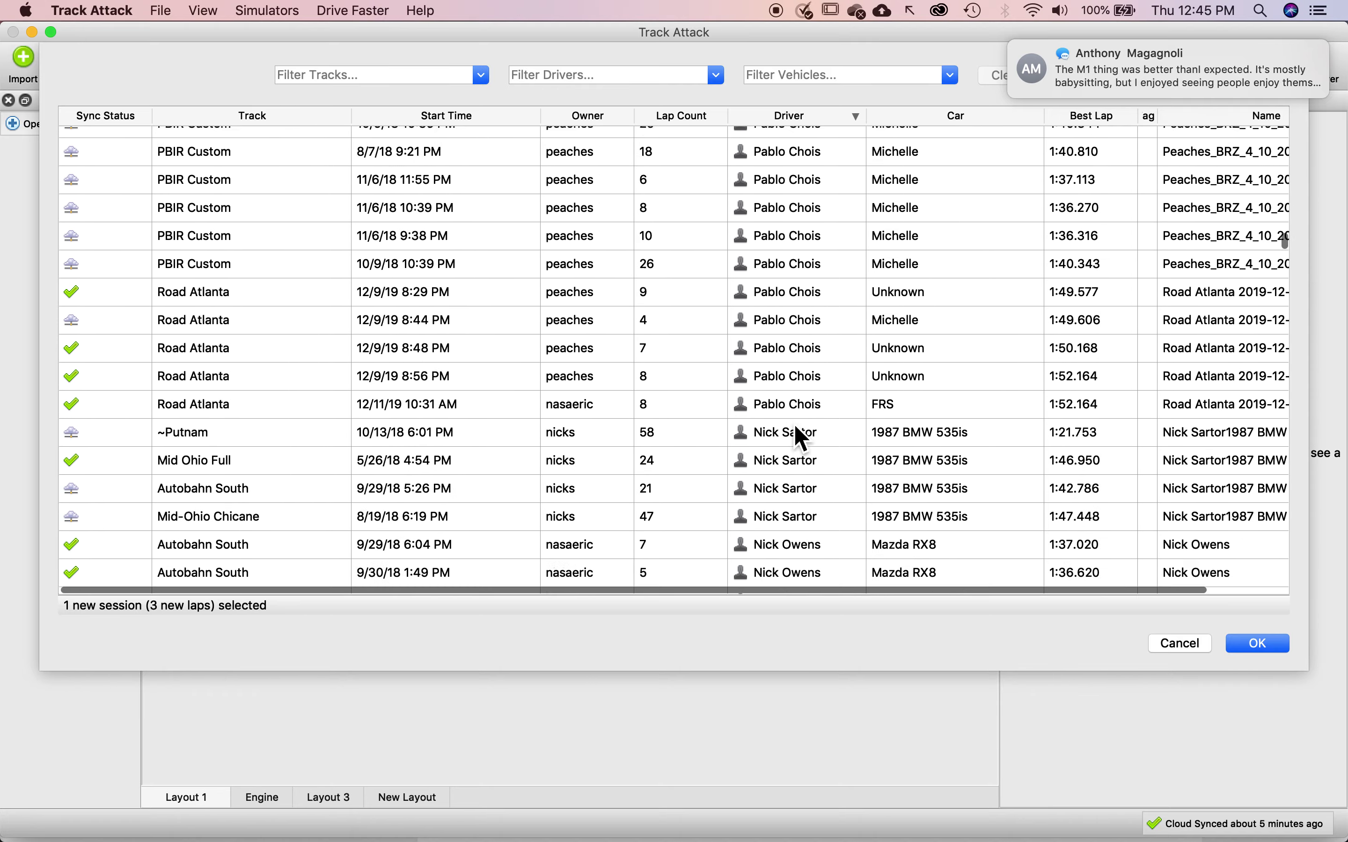
{"action": "scroll", "coordinate": [802, 439], "scroll_direction": "down", "scroll_amount": 20}
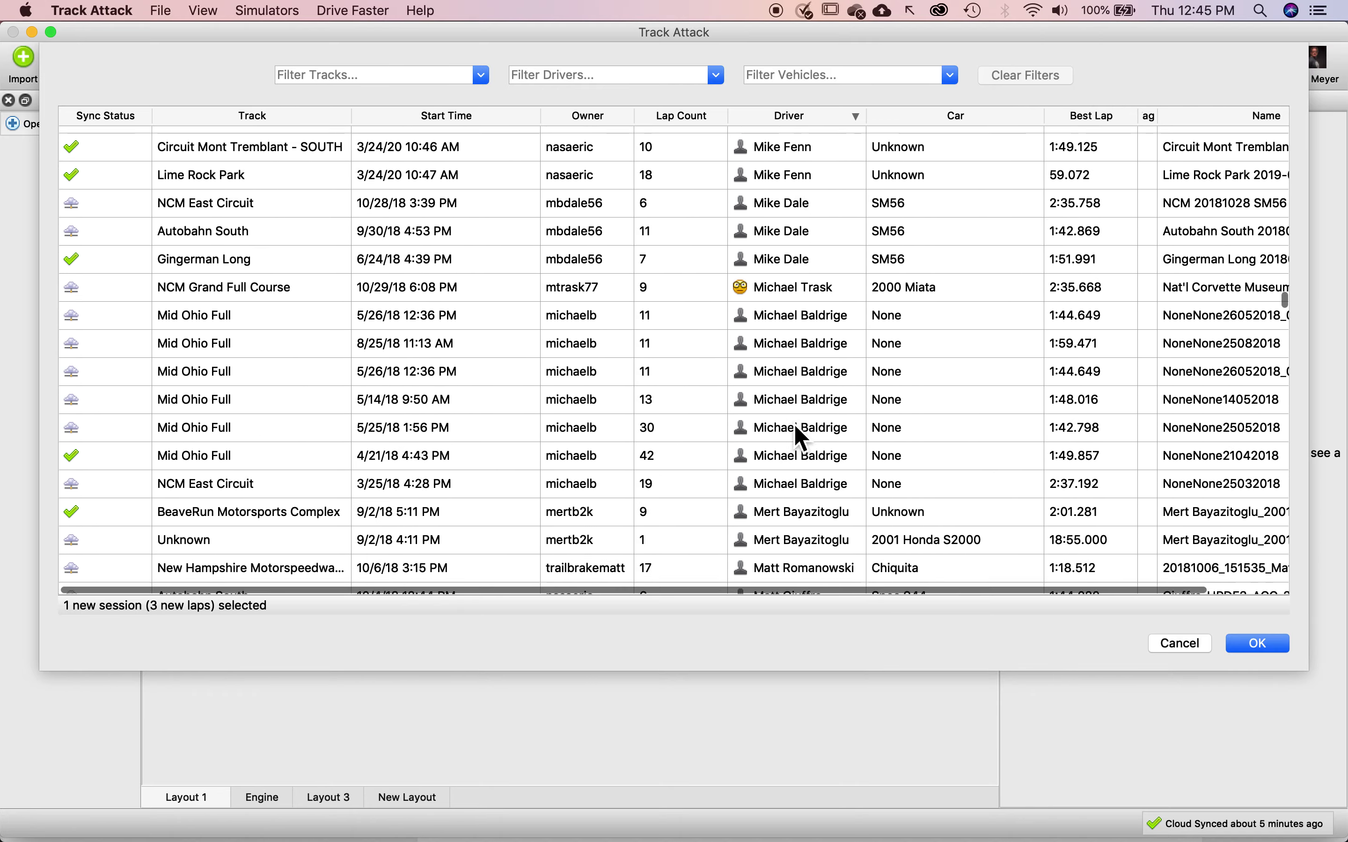
{"action": "scroll", "coordinate": [794, 425], "scroll_direction": "down", "scroll_amount": 10}
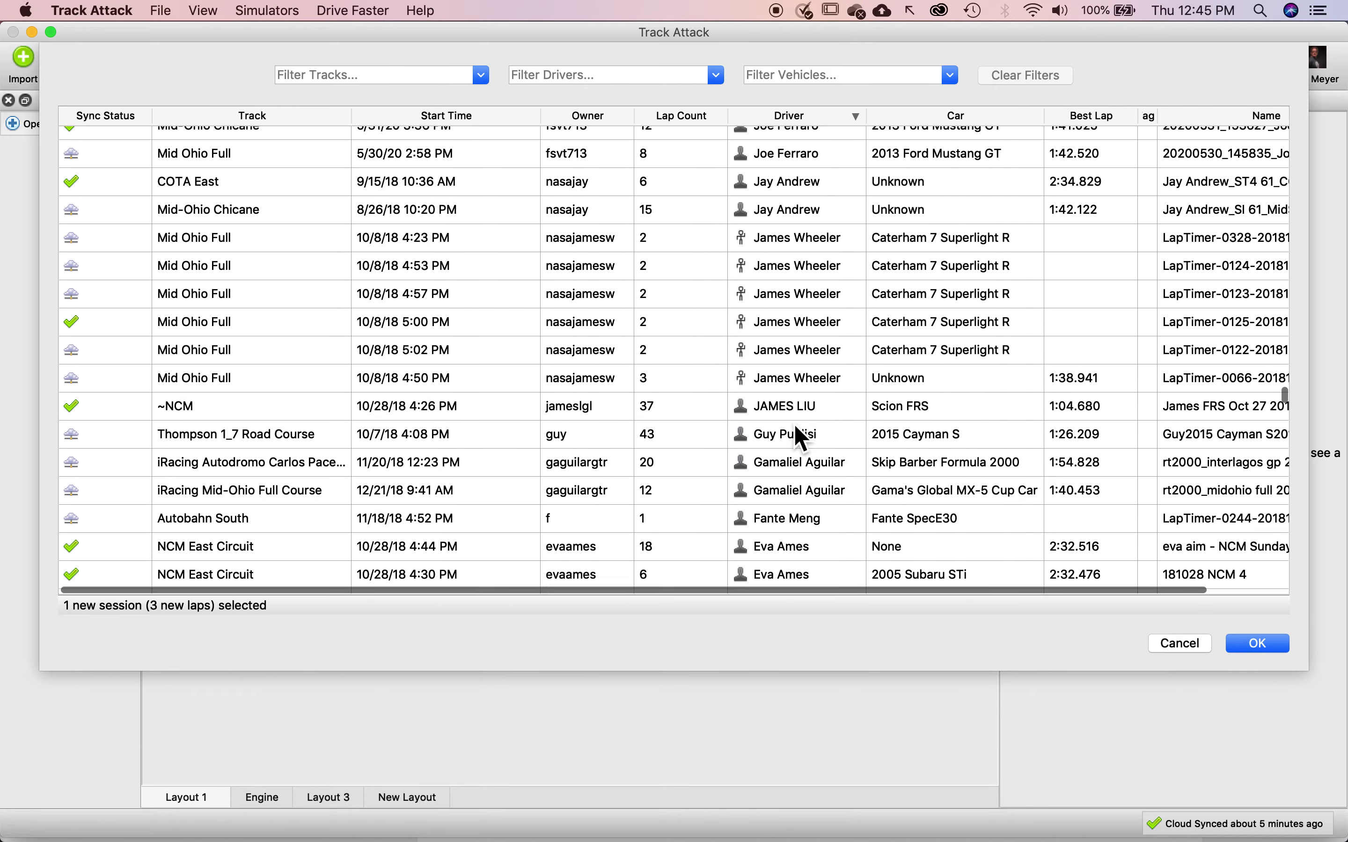
{"action": "scroll", "coordinate": [795, 426], "scroll_direction": "up", "scroll_amount": 8}
{"action": "scroll", "coordinate": [794, 426], "scroll_direction": "right", "scroll_amount": 1}
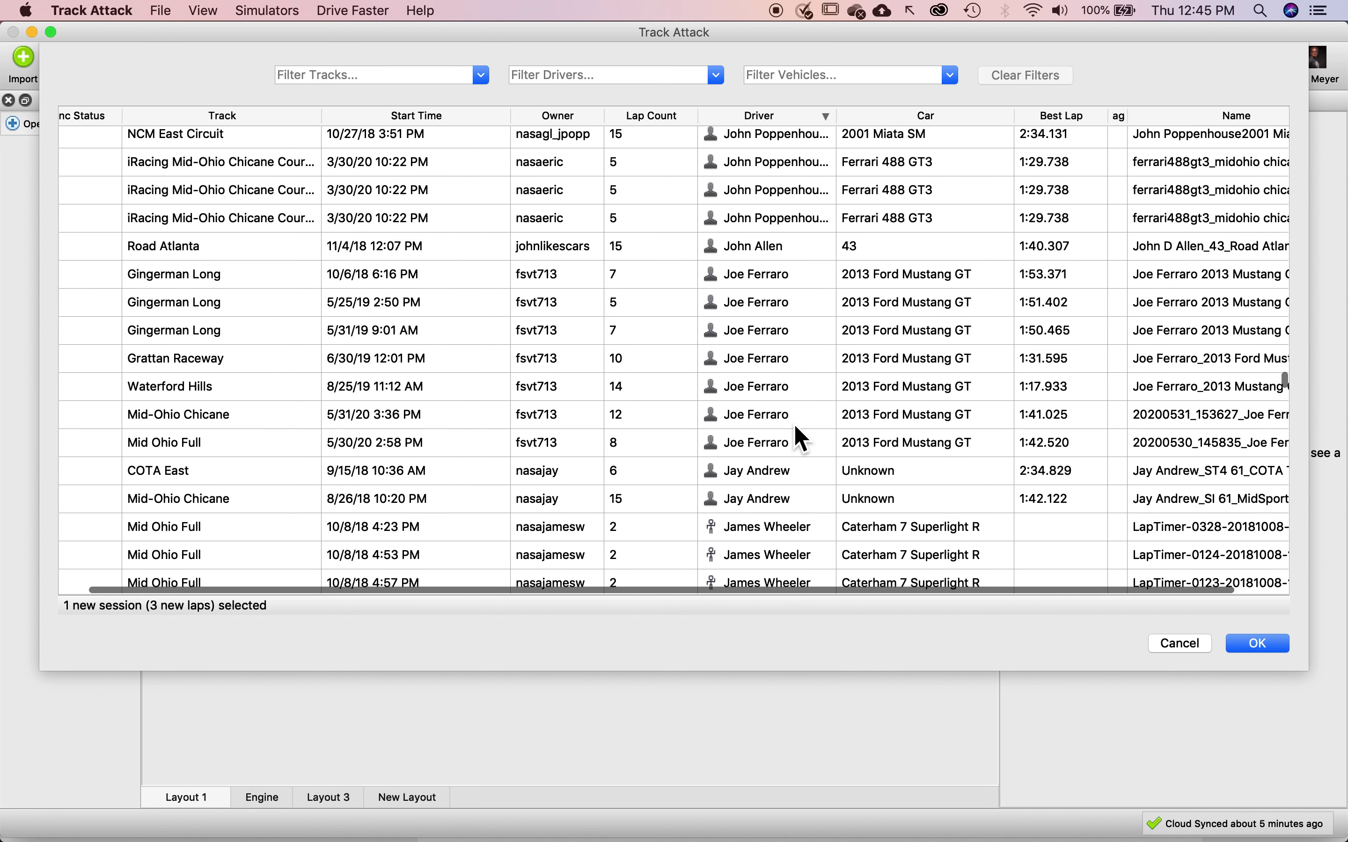
{"action": "scroll", "coordinate": [795, 426], "scroll_direction": "left", "scroll_amount": 2}
{"action": "scroll", "coordinate": [794, 425], "scroll_direction": "up", "scroll_amount": 1}
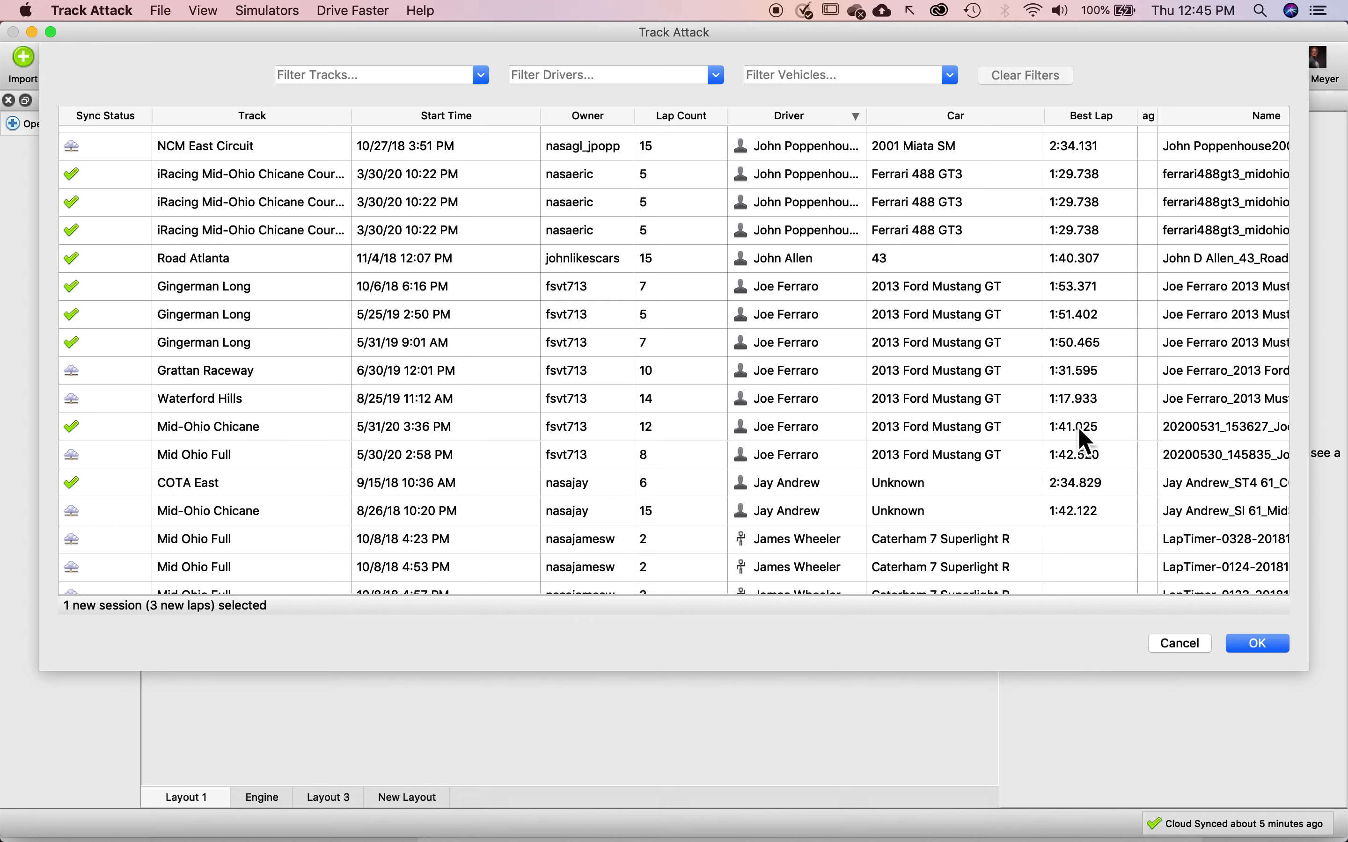
{"action": "left_click", "coordinate": [272, 428]}
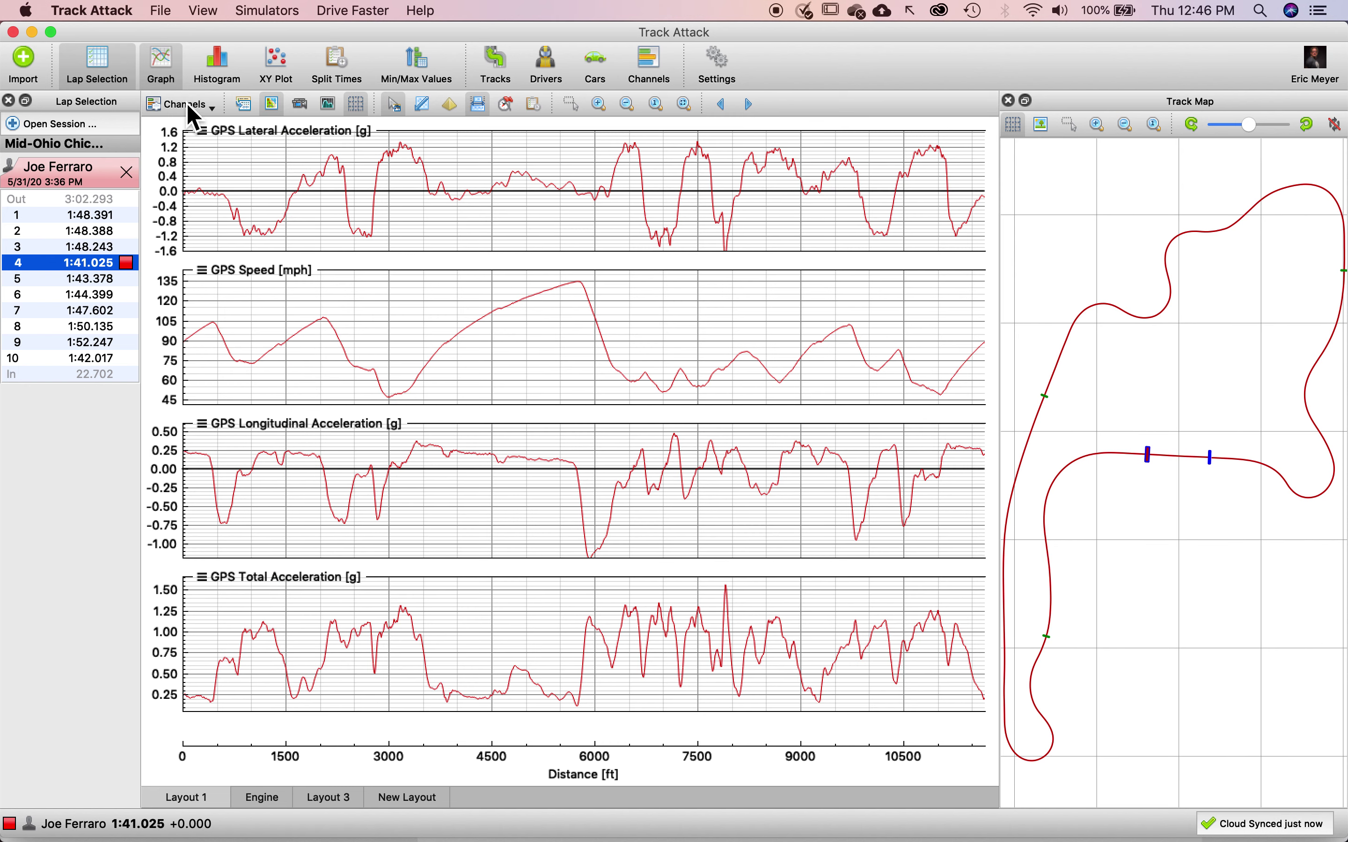
Reset the graph channels to GPS Speed only and move the lap cursor toward the start.
{"action": "left_click", "coordinate": [186, 103]}
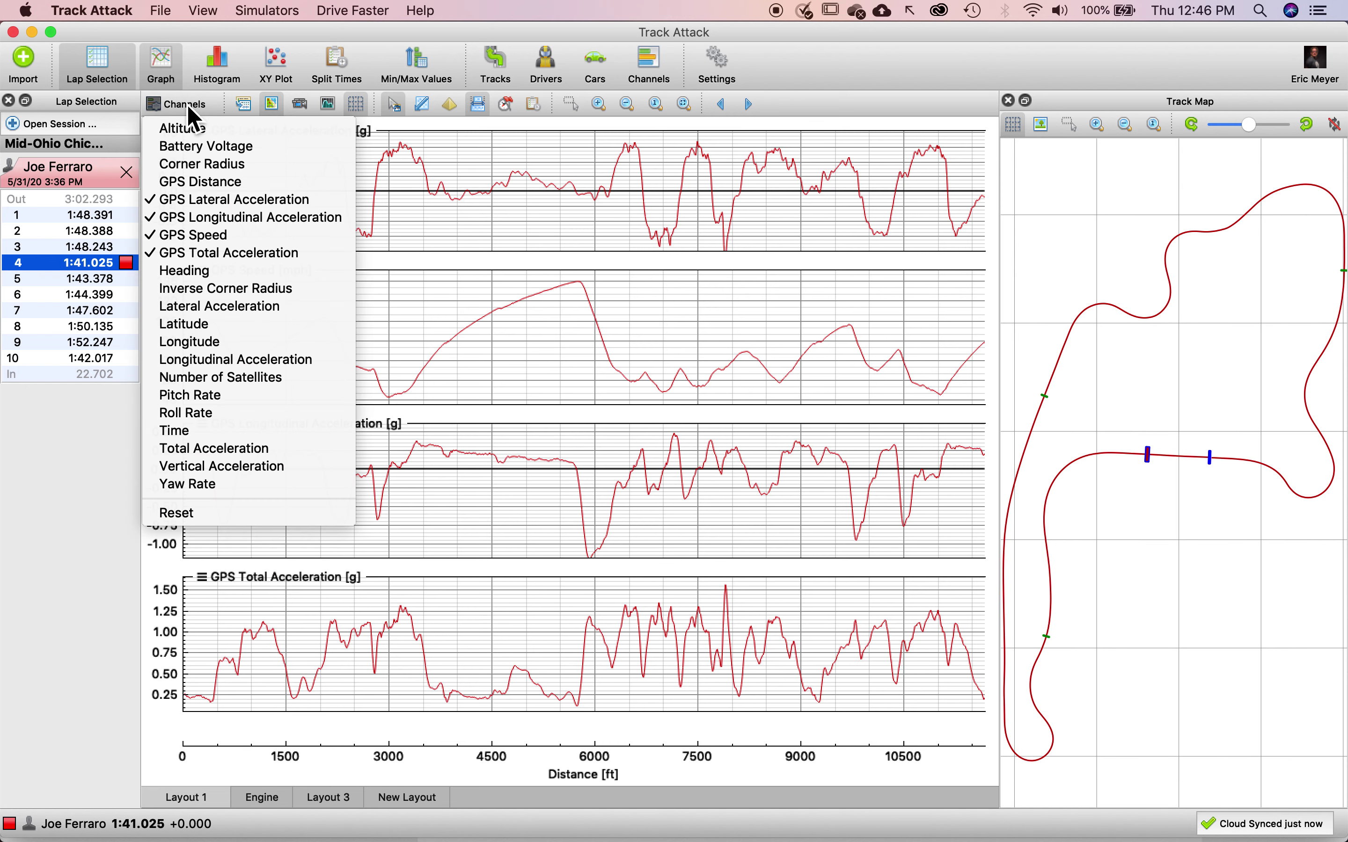
{"action": "left_click", "coordinate": [229, 514]}
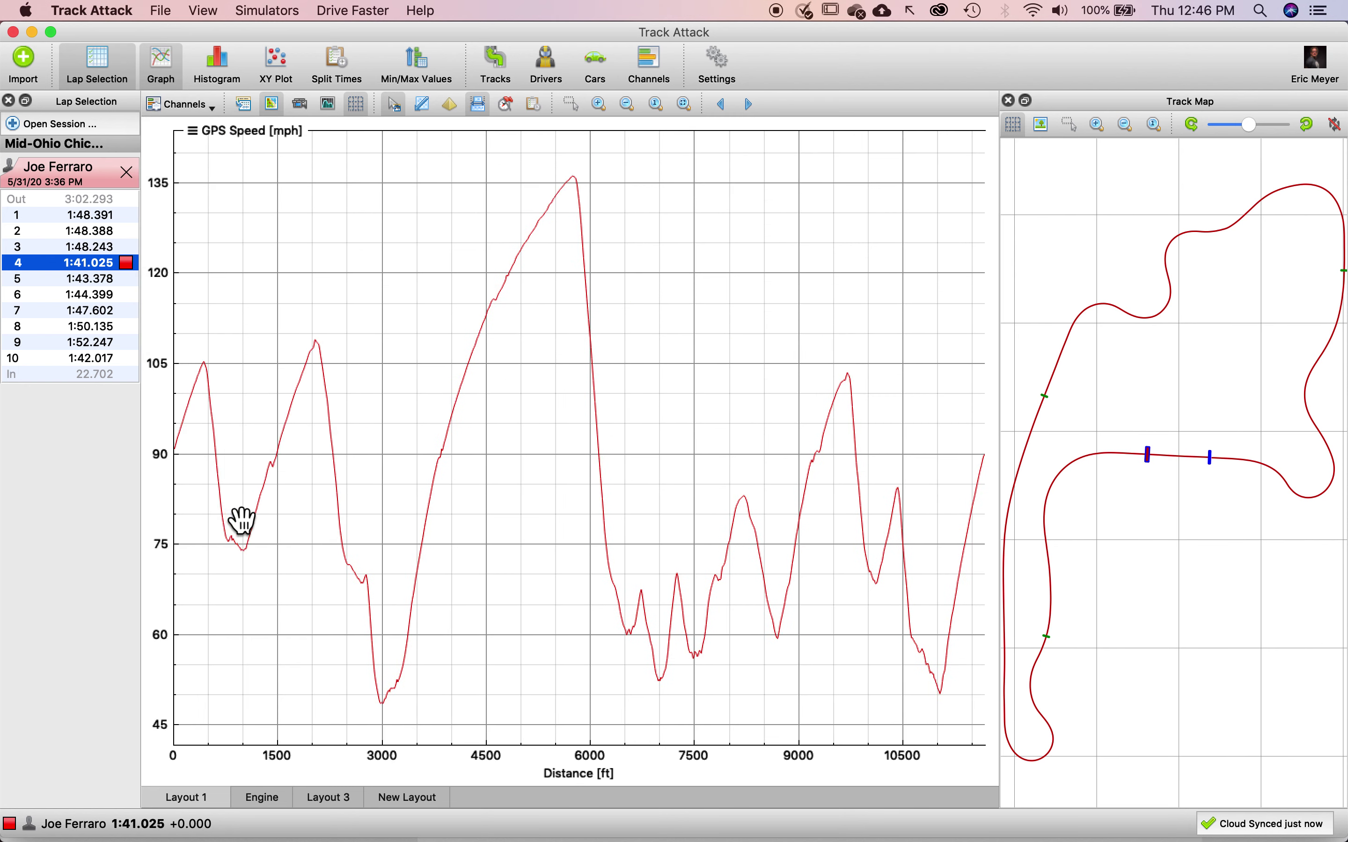
{"action": "mouse_move", "coordinate": [370, 304]}
{"action": "left_mouse_down"}
{"action": "mouse_move", "coordinate": [354, 256]}
{"action": "mouse_move", "coordinate": [286, 175]}
{"action": "mouse_move", "coordinate": [198, 114]}
{"action": "left_mouse_up"}
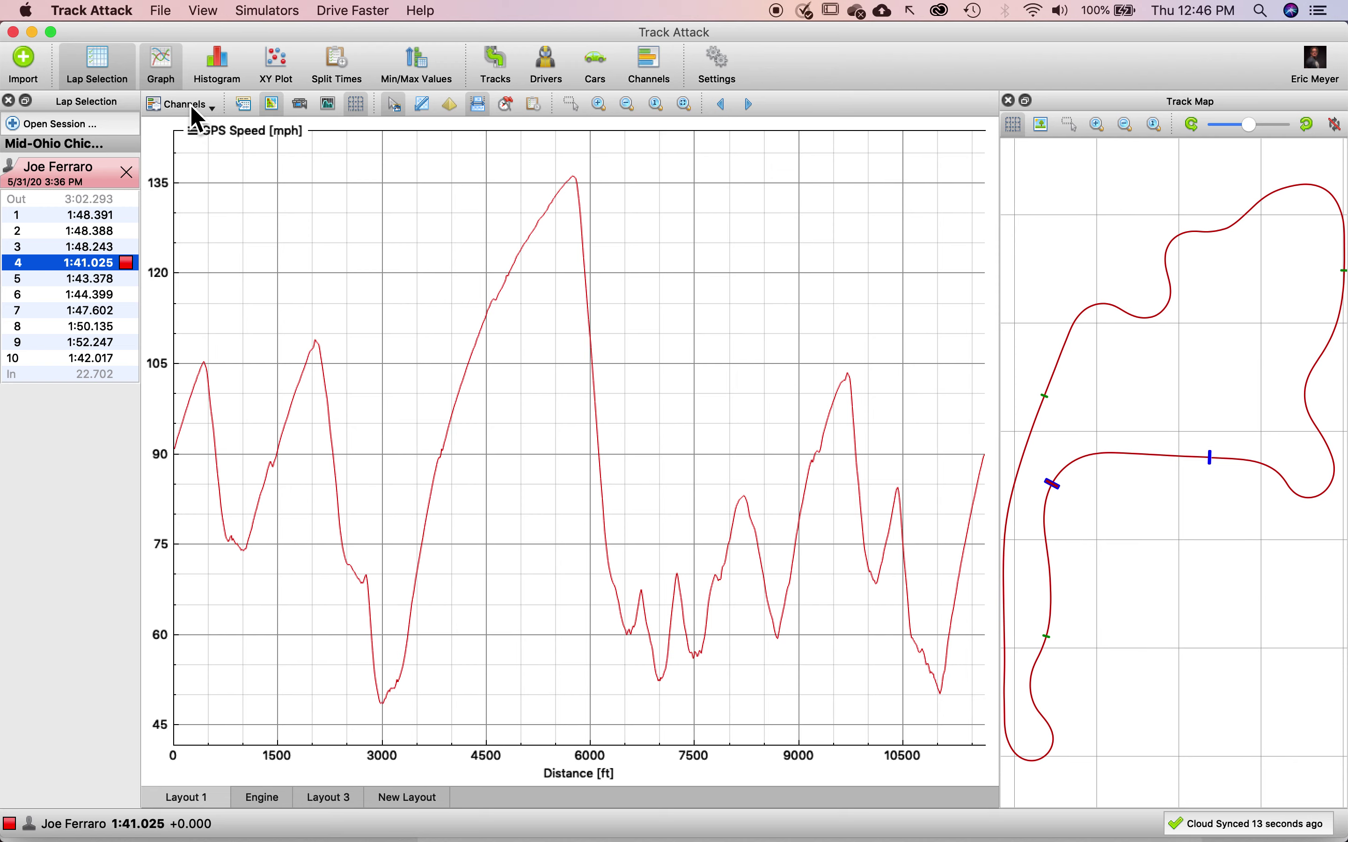
Add GPS Lateral, Longitudinal and Total Acceleration channels to the lap 4 graphs.
{"action": "left_click", "coordinate": [191, 107]}
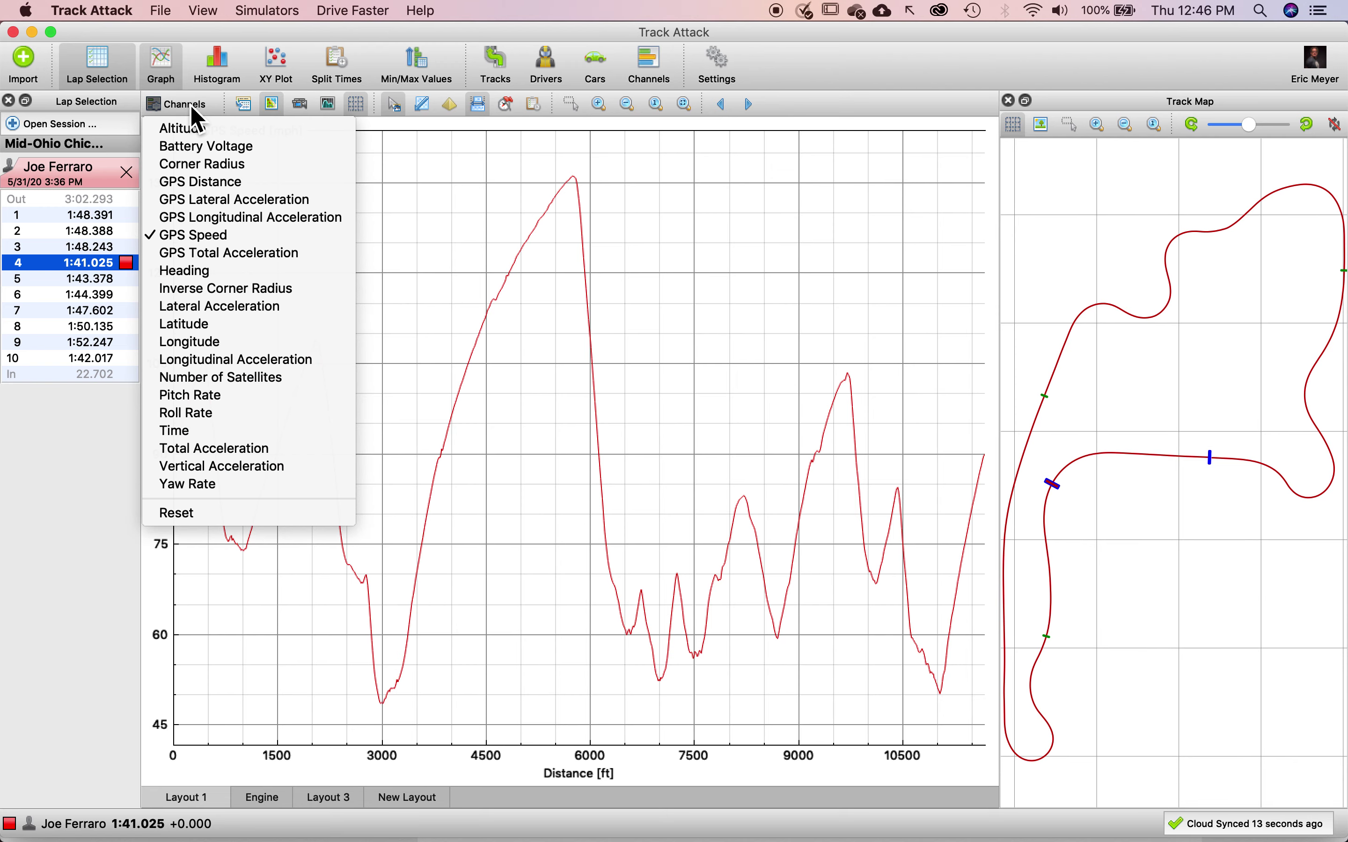
{"action": "left_click", "coordinate": [211, 201]}
{"action": "left_click", "coordinate": [217, 219]}
{"action": "left_click", "coordinate": [439, 209]}
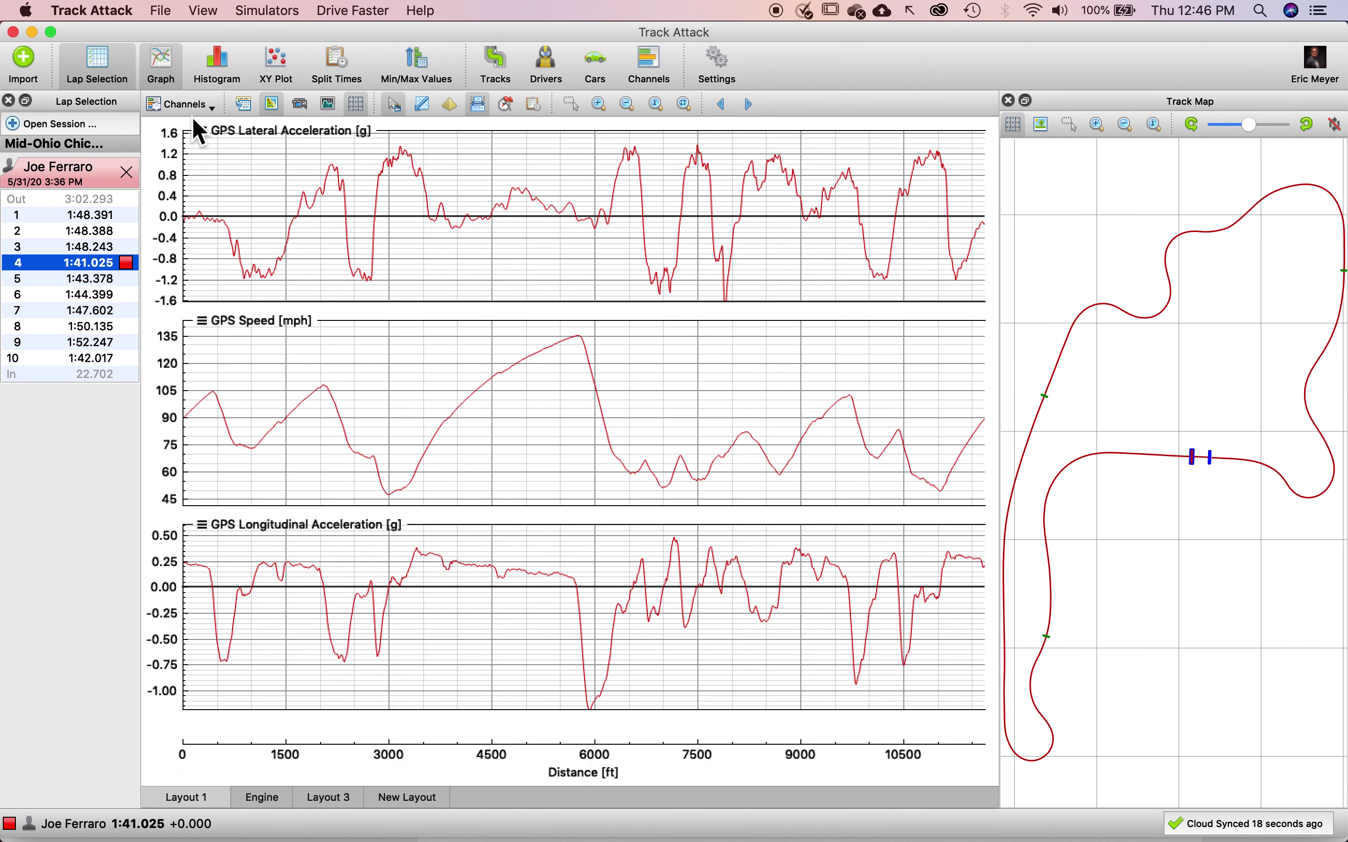
{"action": "left_click", "coordinate": [190, 106]}
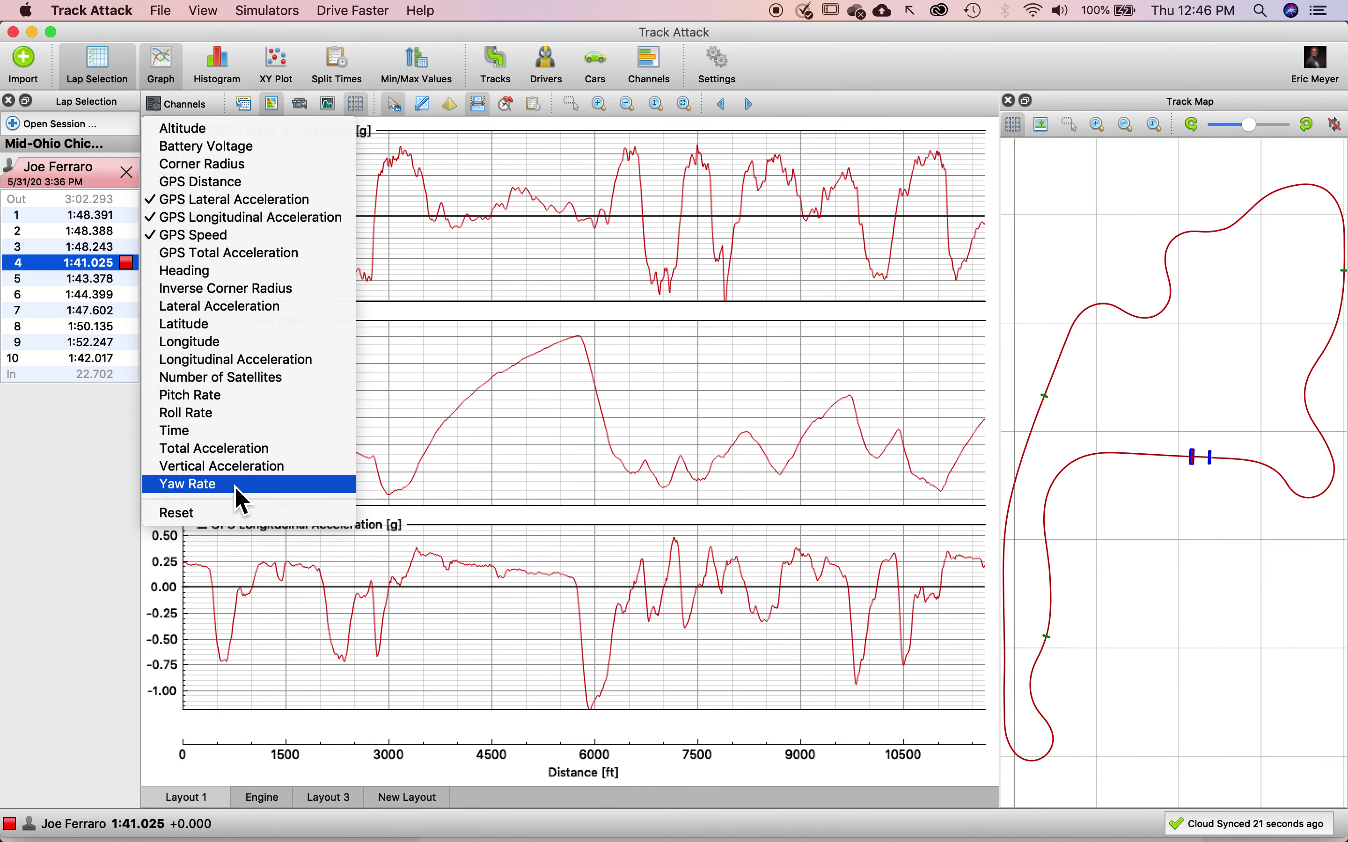
{"action": "left_click", "coordinate": [264, 259]}
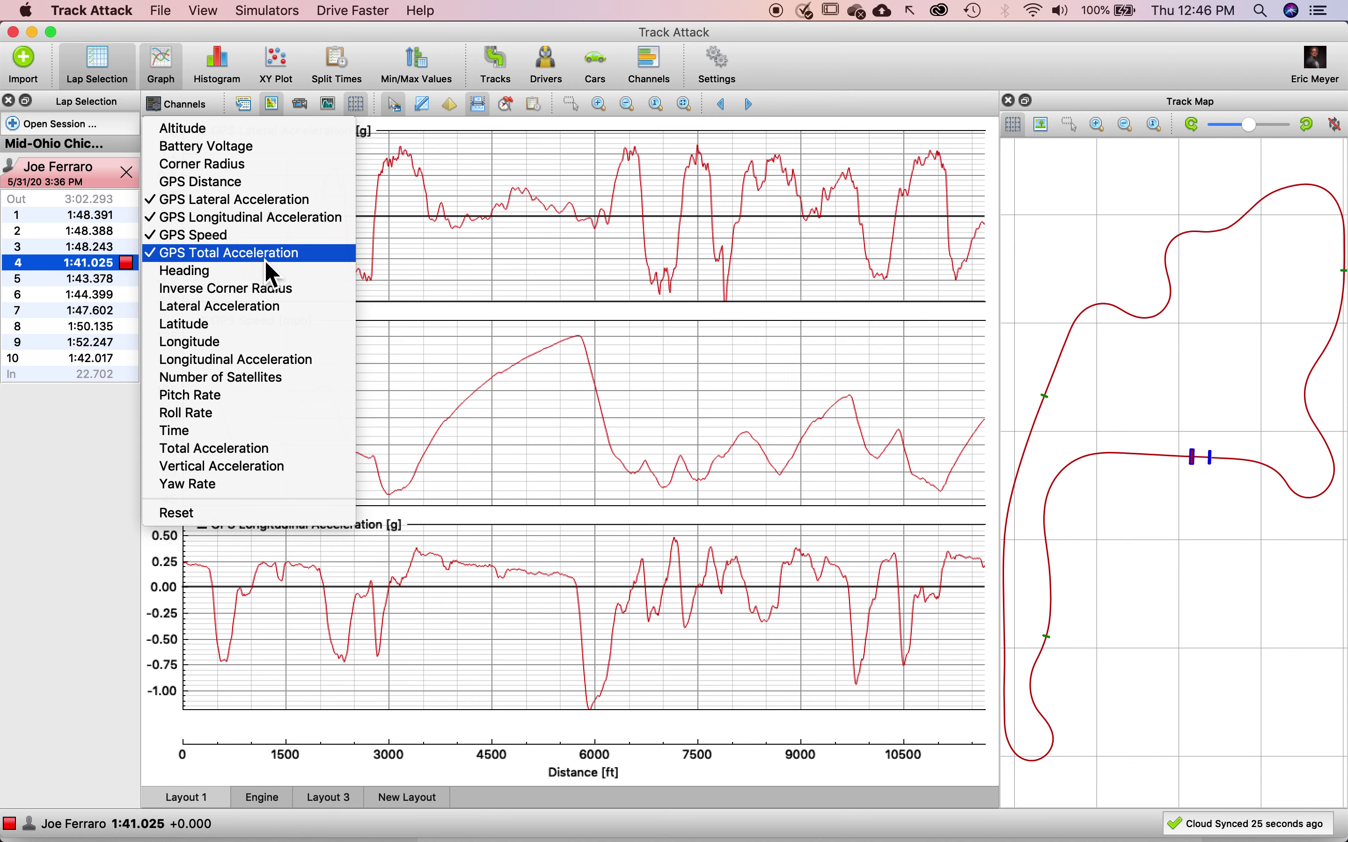
{"action": "left_click", "coordinate": [478, 285]}
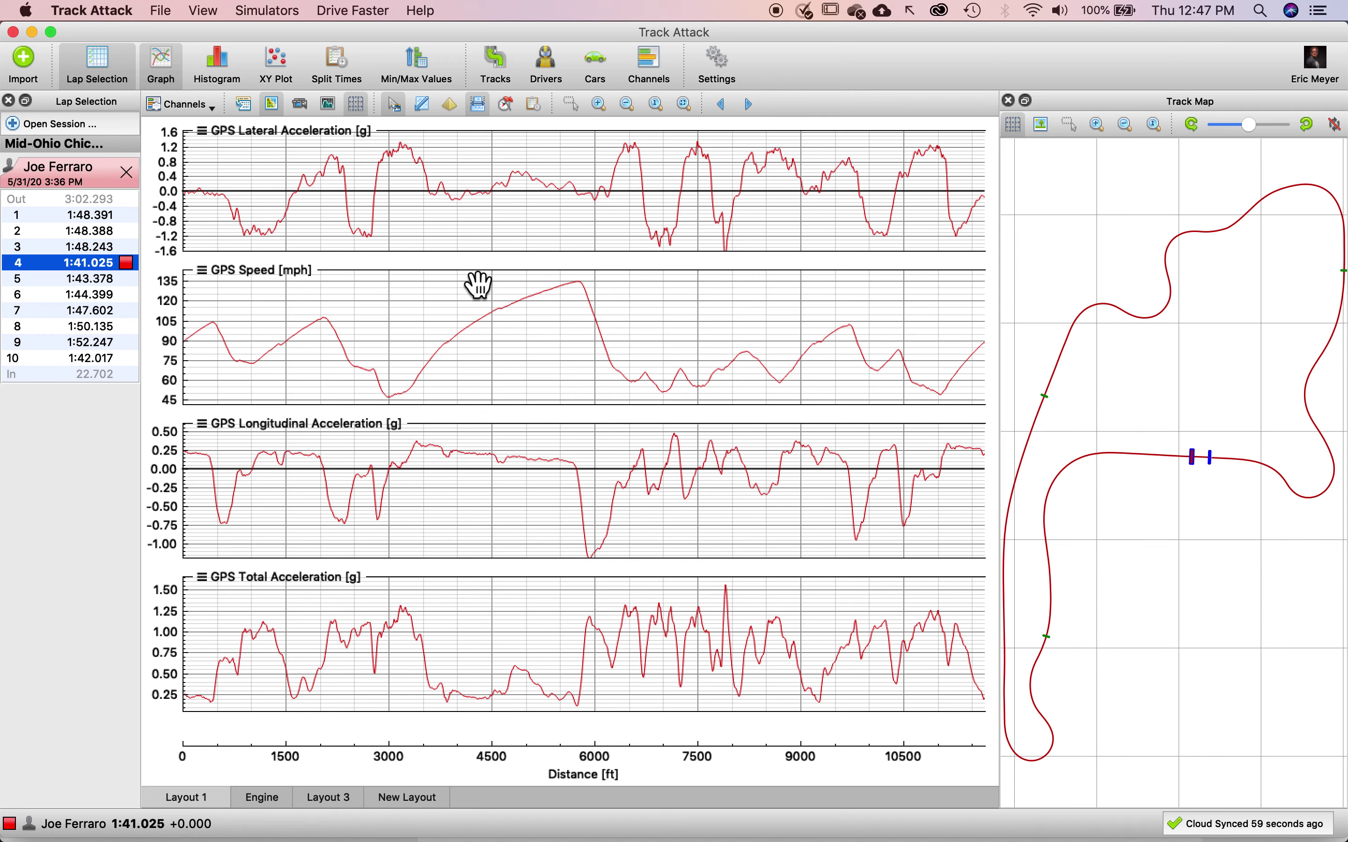
Move the lap cursor to about 1,900 ft, where speed reads 106.0 mph.
{"action": "mouse_move", "coordinate": [475, 286]}
{"action": "left_mouse_down"}
{"action": "mouse_move", "coordinate": [247, 305]}
{"action": "mouse_move", "coordinate": [325, 355]}
{"action": "mouse_move", "coordinate": [329, 227]}
{"action": "mouse_move", "coordinate": [280, 635]}
{"action": "mouse_move", "coordinate": [316, 580]}
{"action": "mouse_move", "coordinate": [360, 285]}
{"action": "mouse_move", "coordinate": [306, 479]}
{"action": "mouse_move", "coordinate": [313, 593]}
{"action": "mouse_move", "coordinate": [292, 578]}
{"action": "mouse_move", "coordinate": [289, 596]}
{"action": "left_mouse_up"}
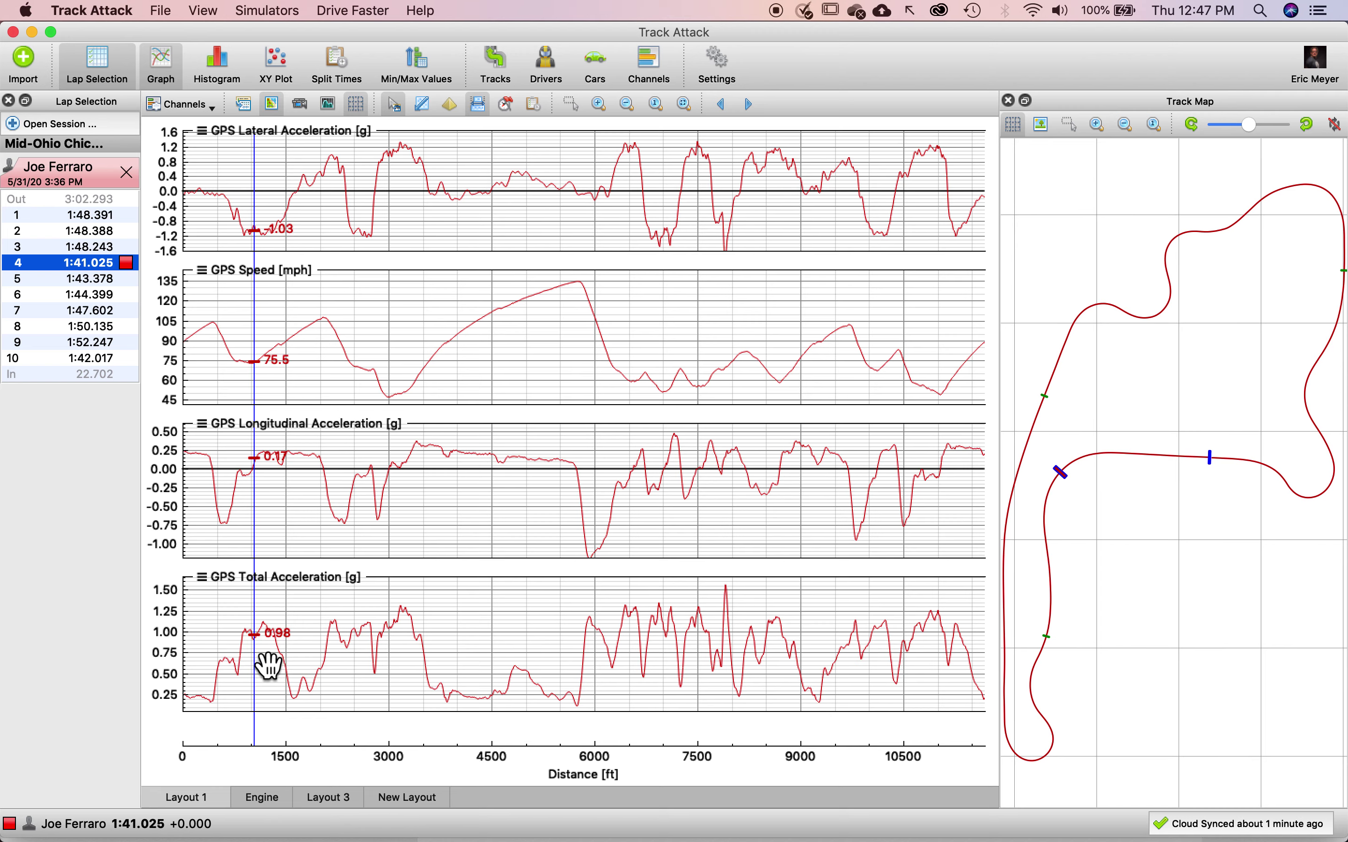
Scrub the cursor through the corner near 1,000 ft, settling around 74.5 mph and 0.95 g total.
{"action": "left_click_drag", "start_coordinate": [267, 668], "coordinate": [270, 543]}
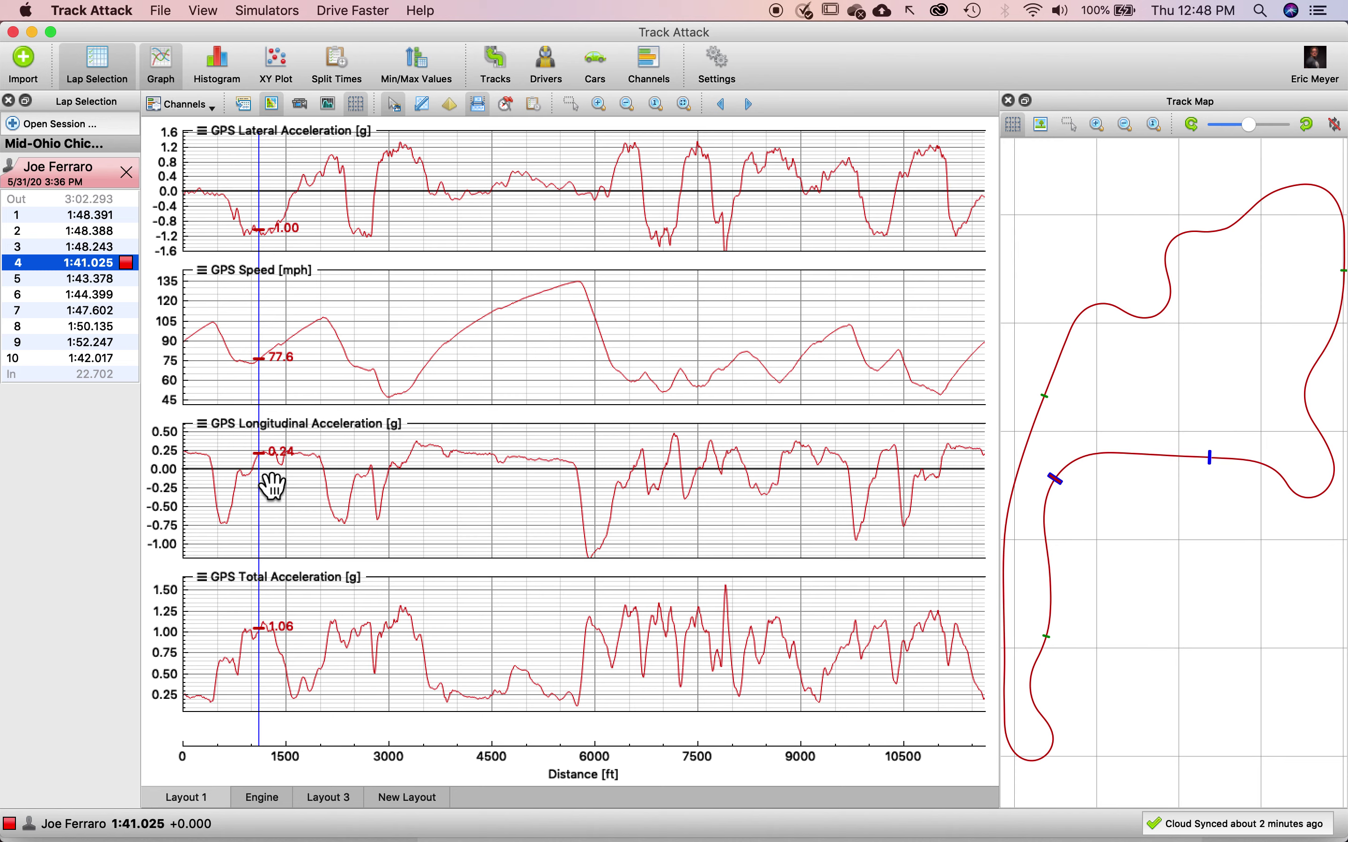
{"action": "mouse_move", "coordinate": [273, 485]}
{"action": "left_mouse_down"}
{"action": "mouse_move", "coordinate": [275, 471]}
{"action": "mouse_move", "coordinate": [275, 495]}
{"action": "mouse_move", "coordinate": [276, 482]}
{"action": "left_mouse_up"}
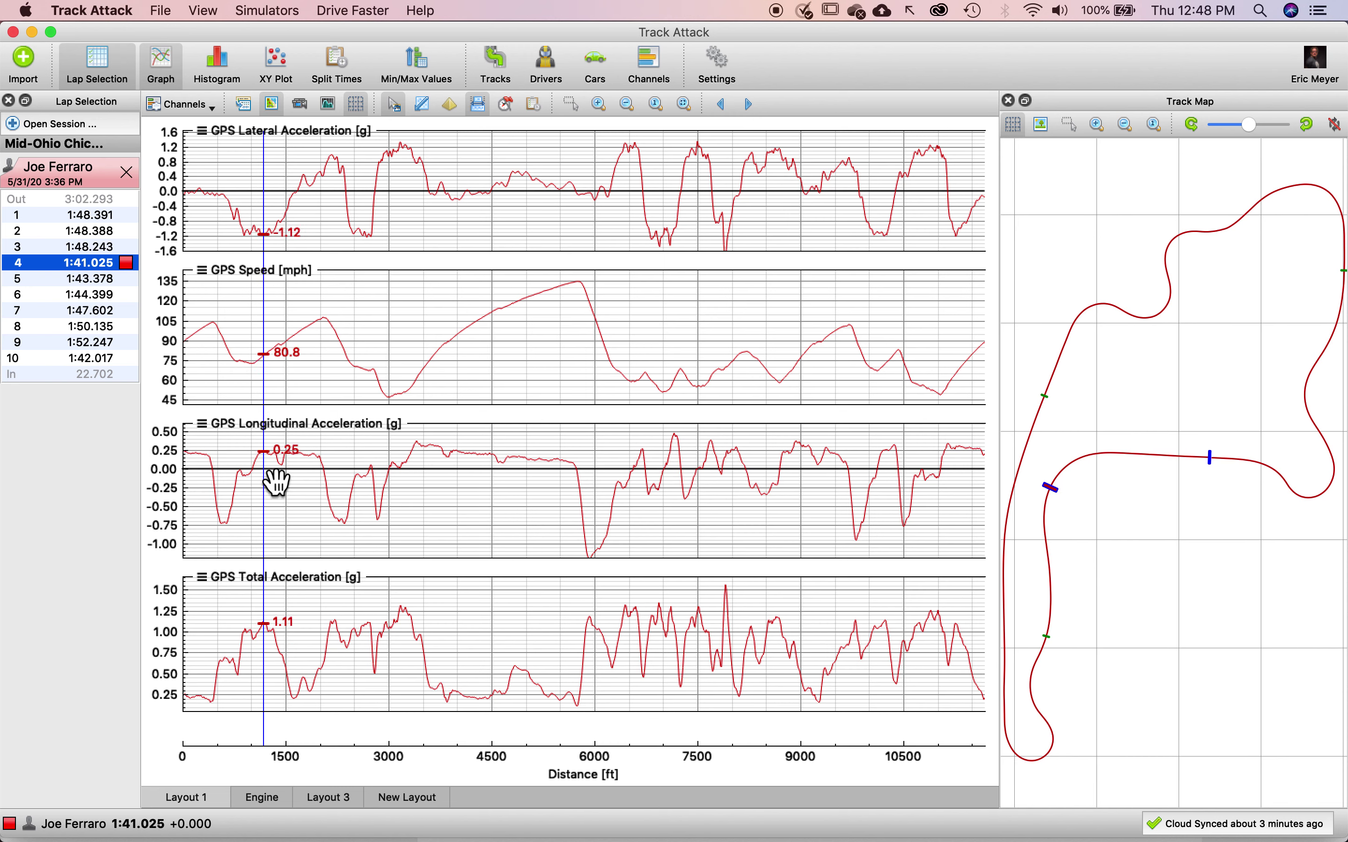
{"action": "mouse_move", "coordinate": [276, 483]}
{"action": "left_mouse_down"}
{"action": "mouse_move", "coordinate": [276, 675]}
{"action": "mouse_move", "coordinate": [255, 649]}
{"action": "mouse_move", "coordinate": [280, 630]}
{"action": "mouse_move", "coordinate": [259, 656]}
{"action": "mouse_move", "coordinate": [284, 647]}
{"action": "mouse_move", "coordinate": [258, 647]}
{"action": "mouse_move", "coordinate": [267, 657]}
{"action": "mouse_move", "coordinate": [274, 641]}
{"action": "mouse_move", "coordinate": [269, 672]}
{"action": "mouse_move", "coordinate": [276, 635]}
{"action": "mouse_move", "coordinate": [277, 668]}
{"action": "mouse_move", "coordinate": [418, 661]}
{"action": "left_mouse_up"}
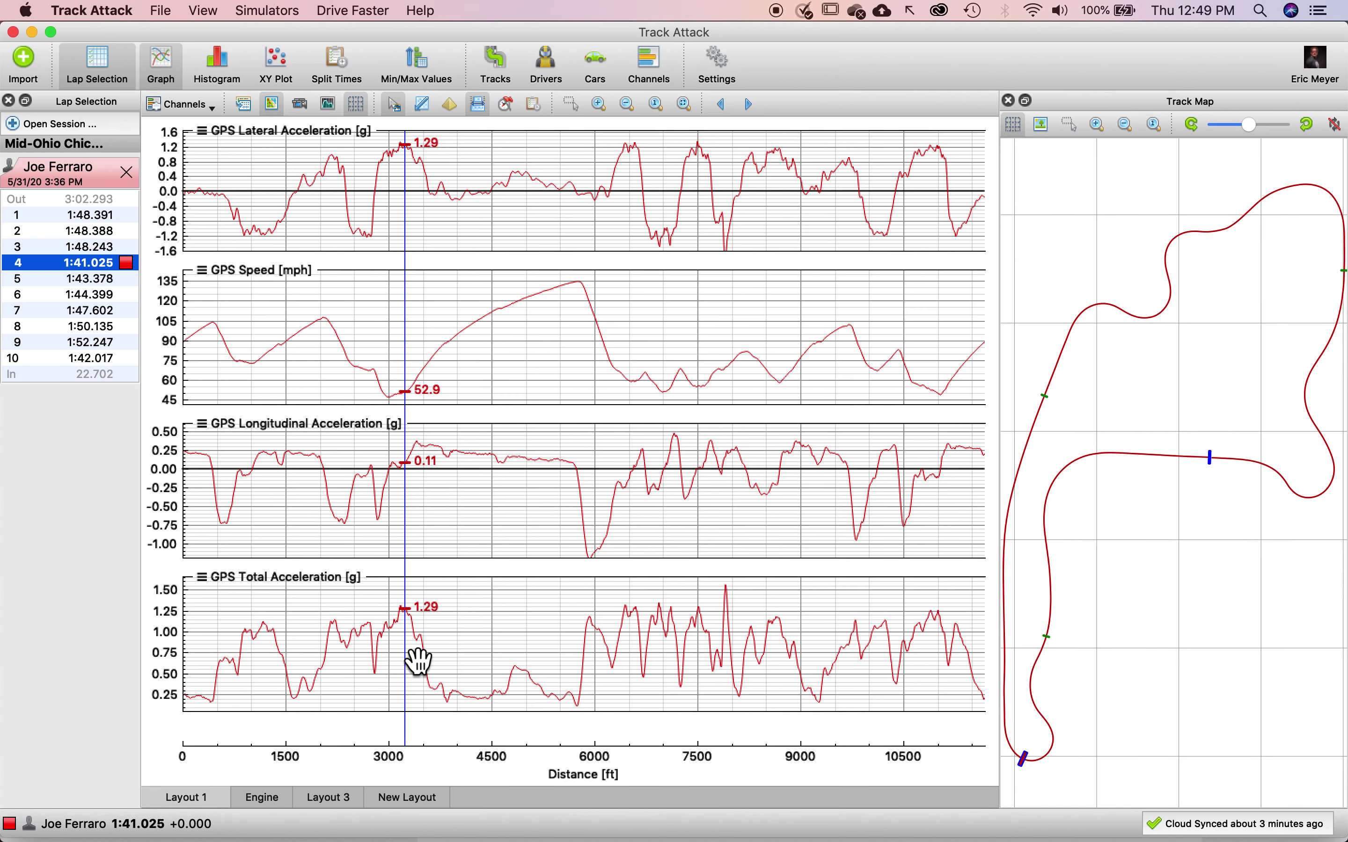
Read the slow corner near 3,000 ft (about 51 mph), then return to the first corner at 79.1 mph.
{"action": "left_click_drag", "start_coordinate": [418, 661], "coordinate": [412, 661]}
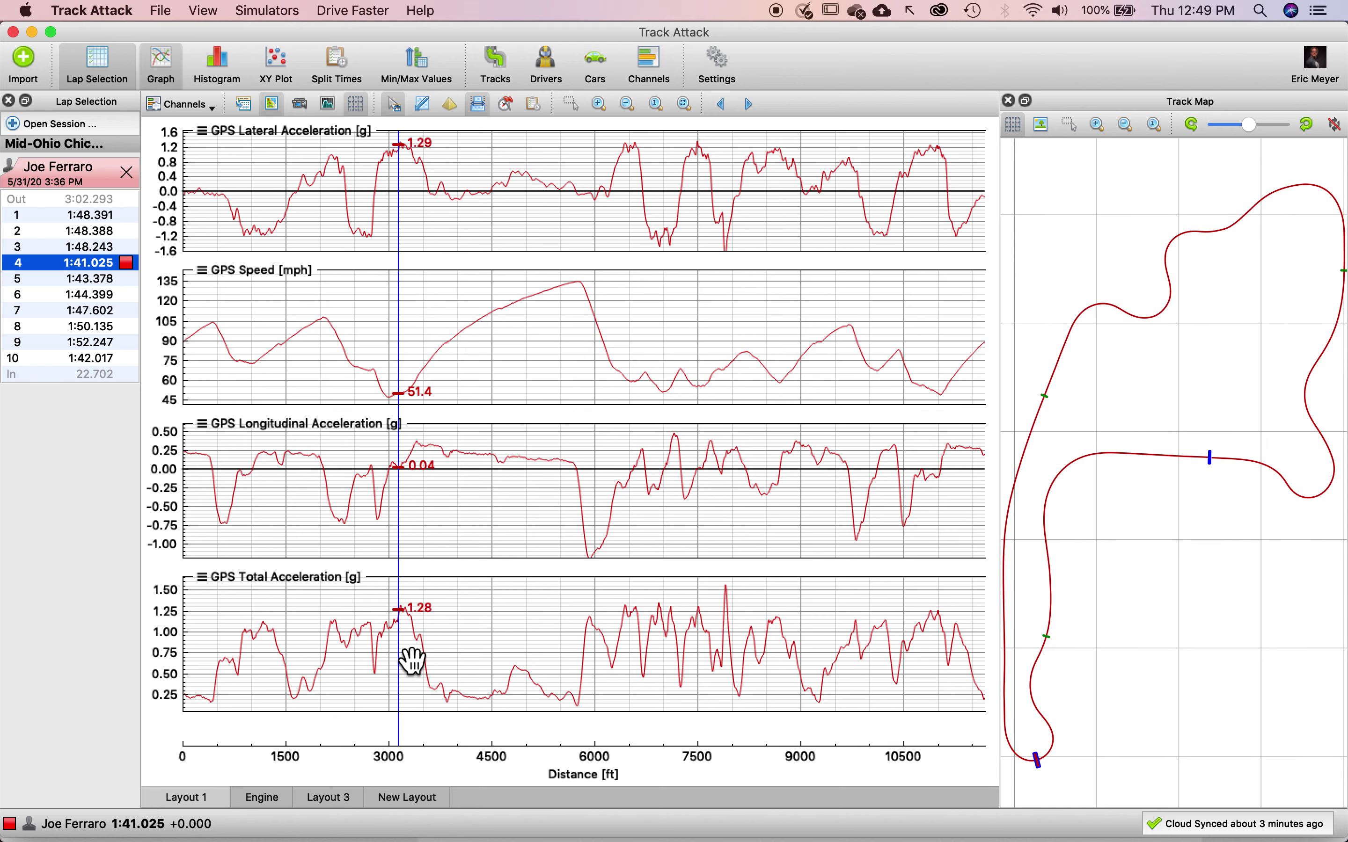
{"action": "mouse_move", "coordinate": [412, 661]}
{"action": "left_mouse_down"}
{"action": "mouse_move", "coordinate": [283, 648]}
{"action": "mouse_move", "coordinate": [278, 667]}
{"action": "left_mouse_up"}
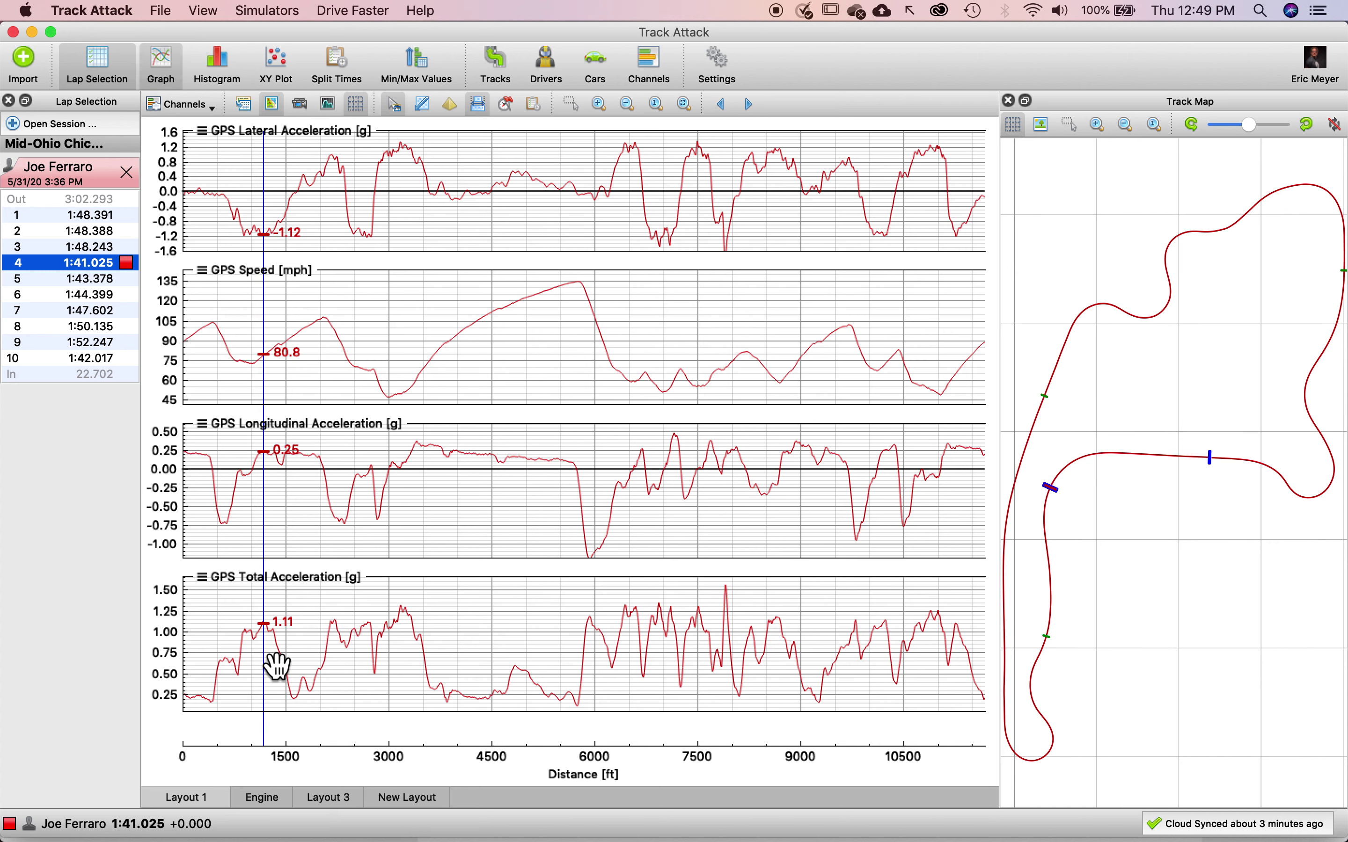
Sweep lap 4's cursor through the first corner around 1,000–1,200 ft, comparing speed and g readings.
{"action": "left_click_drag", "start_coordinate": [276, 666], "coordinate": [269, 674]}
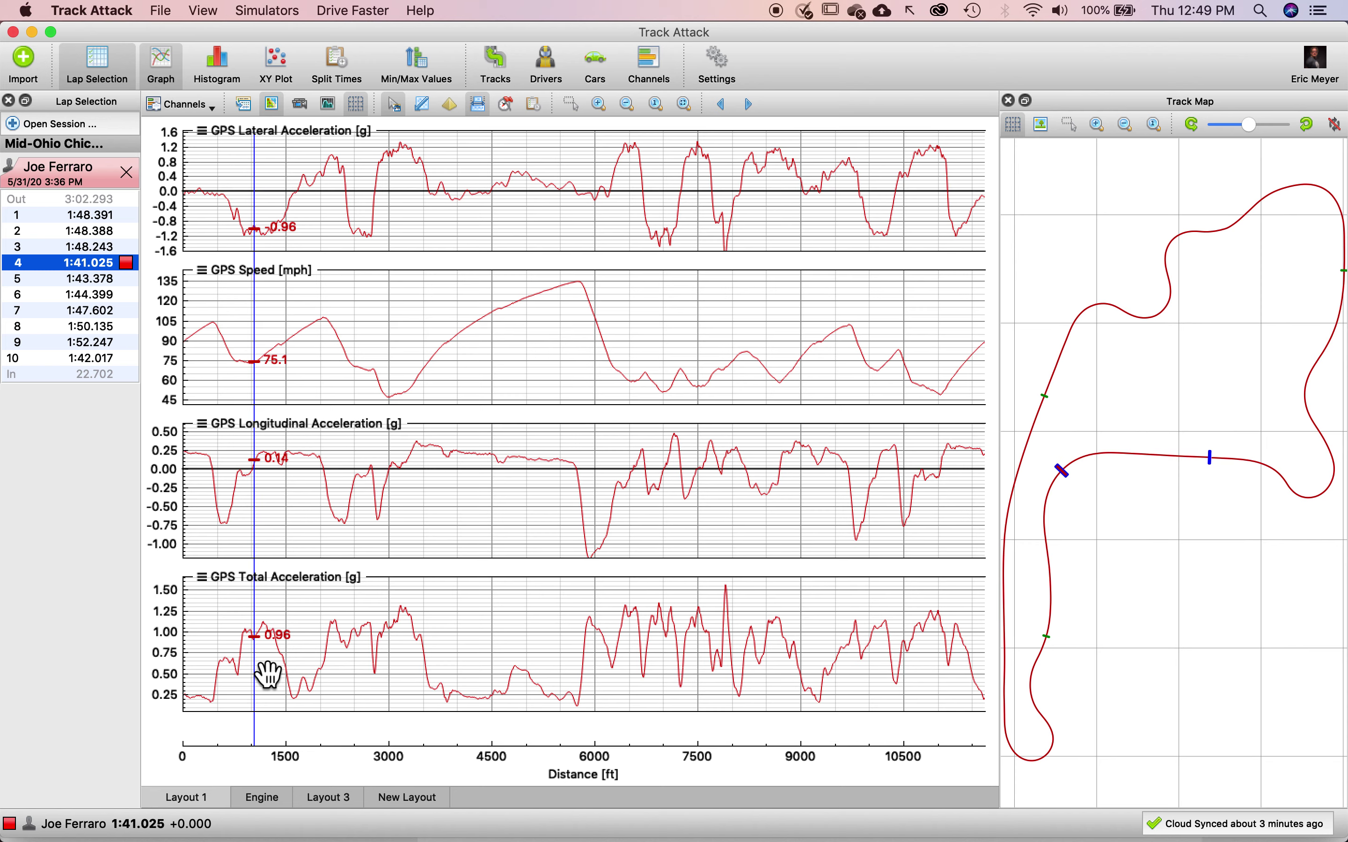
{"action": "left_click_drag", "start_coordinate": [269, 673], "coordinate": [269, 670]}
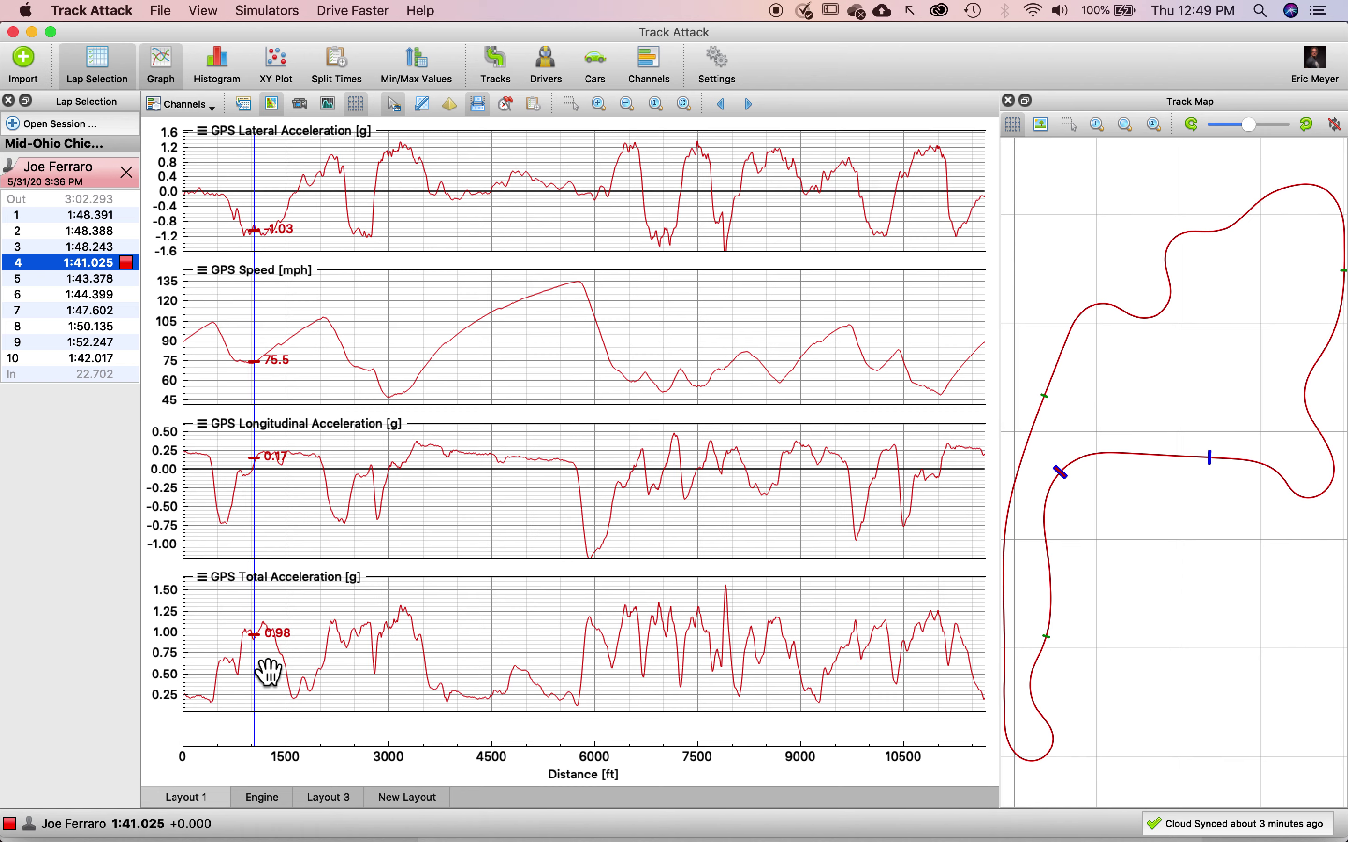
{"action": "mouse_move", "coordinate": [269, 672]}
{"action": "left_mouse_down"}
{"action": "mouse_move", "coordinate": [265, 474]}
{"action": "mouse_move", "coordinate": [272, 661]}
{"action": "left_mouse_up"}
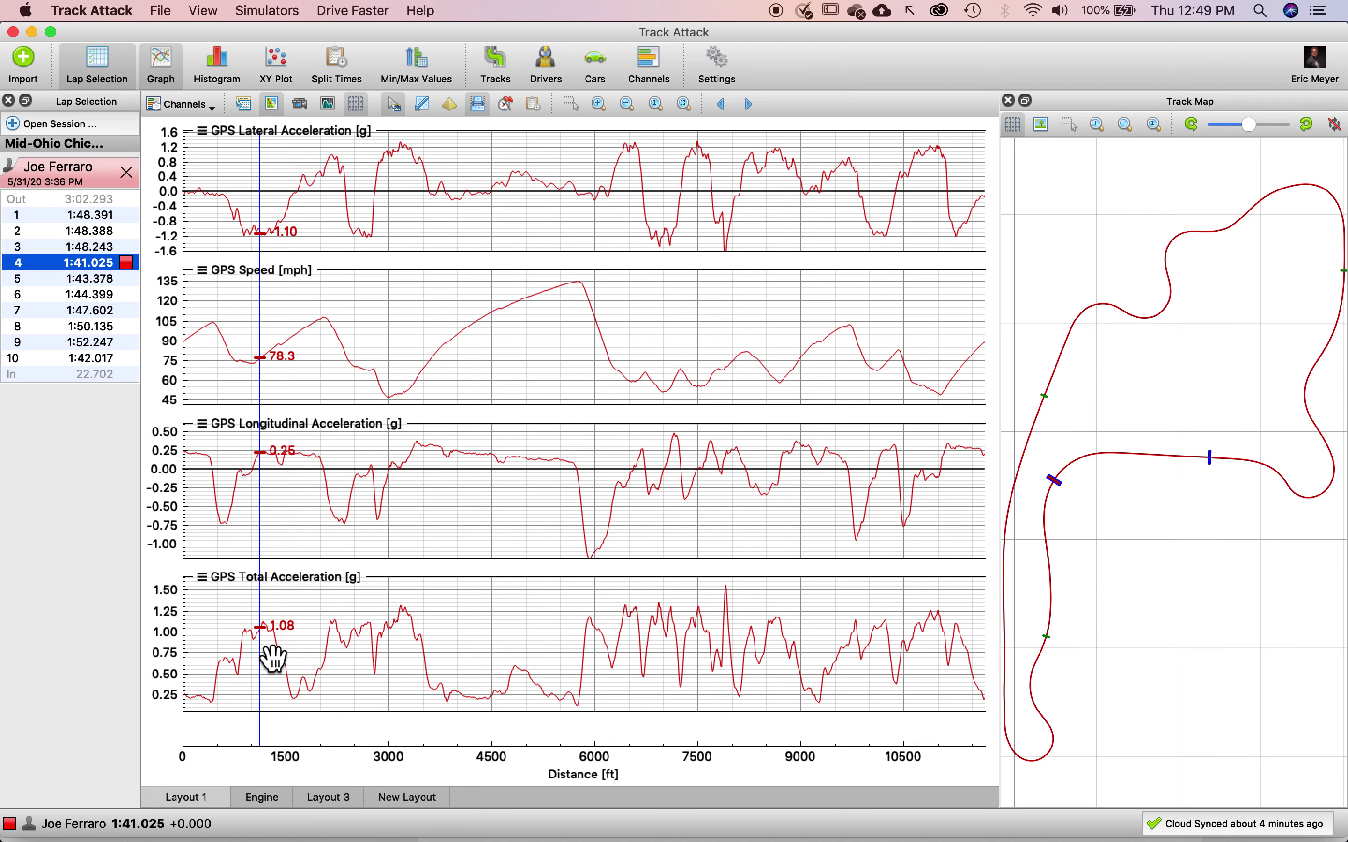
{"action": "mouse_move", "coordinate": [273, 659]}
{"action": "left_mouse_down"}
{"action": "mouse_move", "coordinate": [261, 646]}
{"action": "mouse_move", "coordinate": [286, 638]}
{"action": "mouse_move", "coordinate": [266, 641]}
{"action": "mouse_move", "coordinate": [273, 632]}
{"action": "mouse_move", "coordinate": [267, 664]}
{"action": "mouse_move", "coordinate": [266, 639]}
{"action": "mouse_move", "coordinate": [282, 640]}
{"action": "mouse_move", "coordinate": [216, 409]}
{"action": "mouse_move", "coordinate": [229, 385]}
{"action": "mouse_move", "coordinate": [178, 292]}
{"action": "left_mouse_up"}
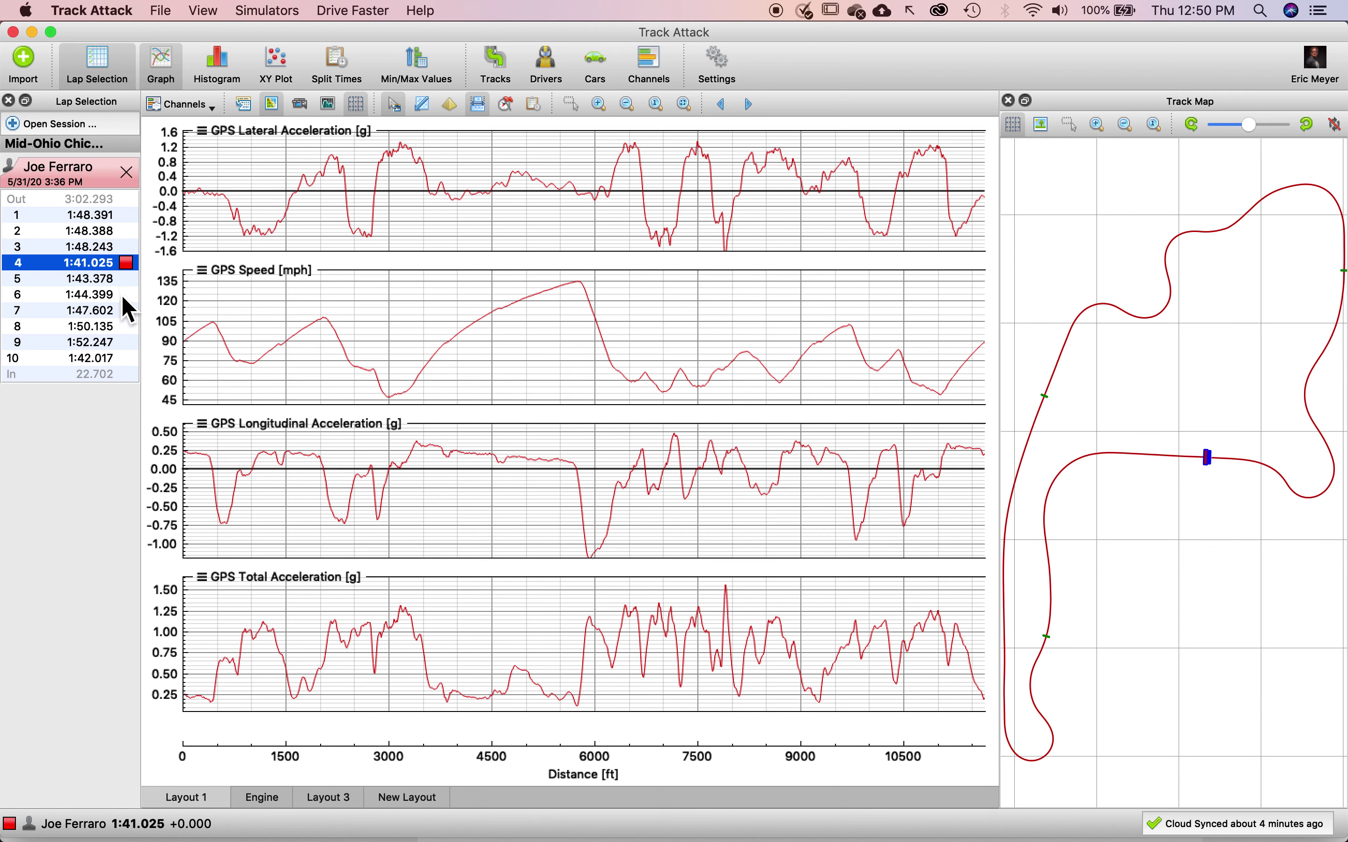
Overlay lap 4 on lap 10 and compare their readings through the first corner near 1,000 ft.
{"action": "left_click", "coordinate": [106, 358]}
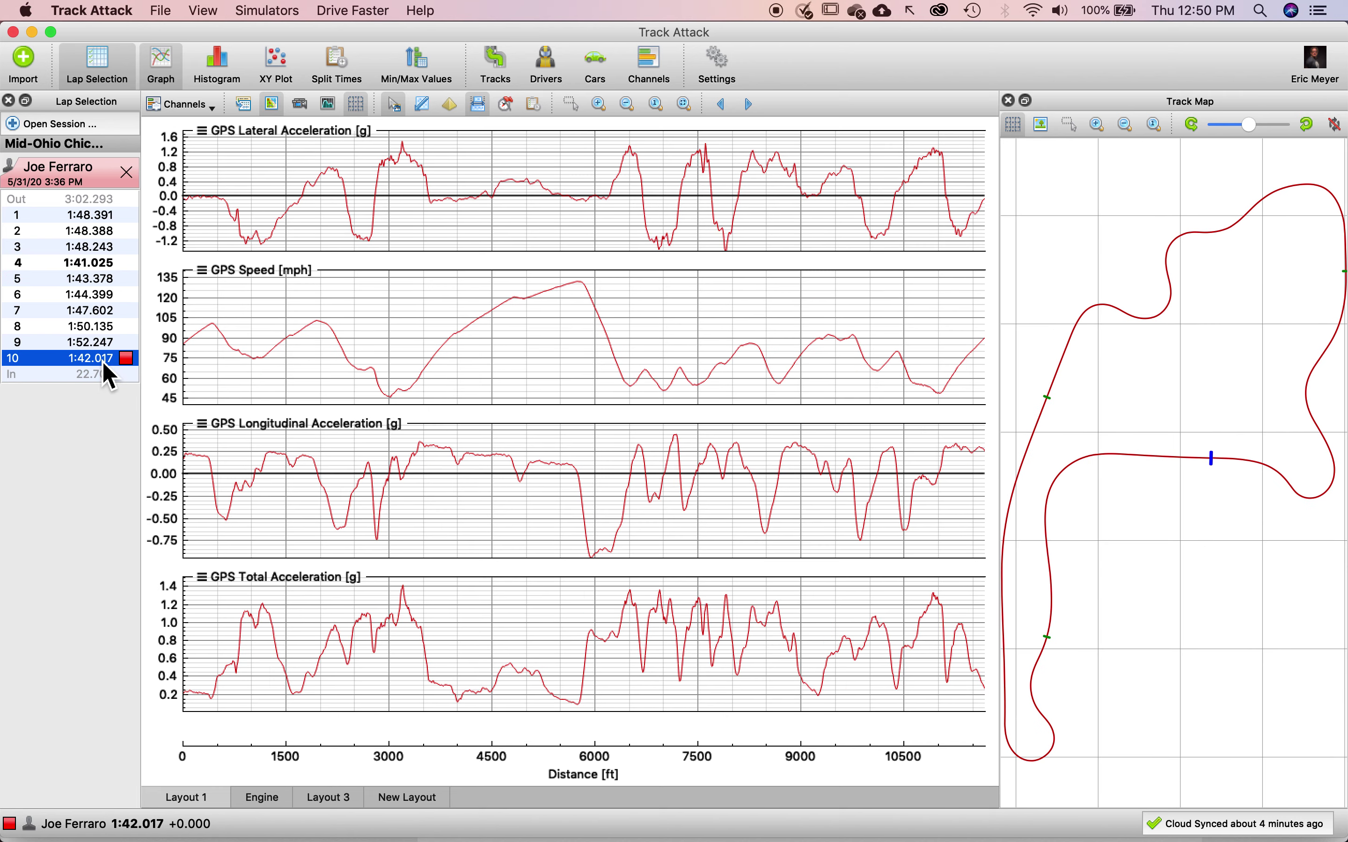
{"action": "left_click", "coordinate": [116, 270], "text": "super"}
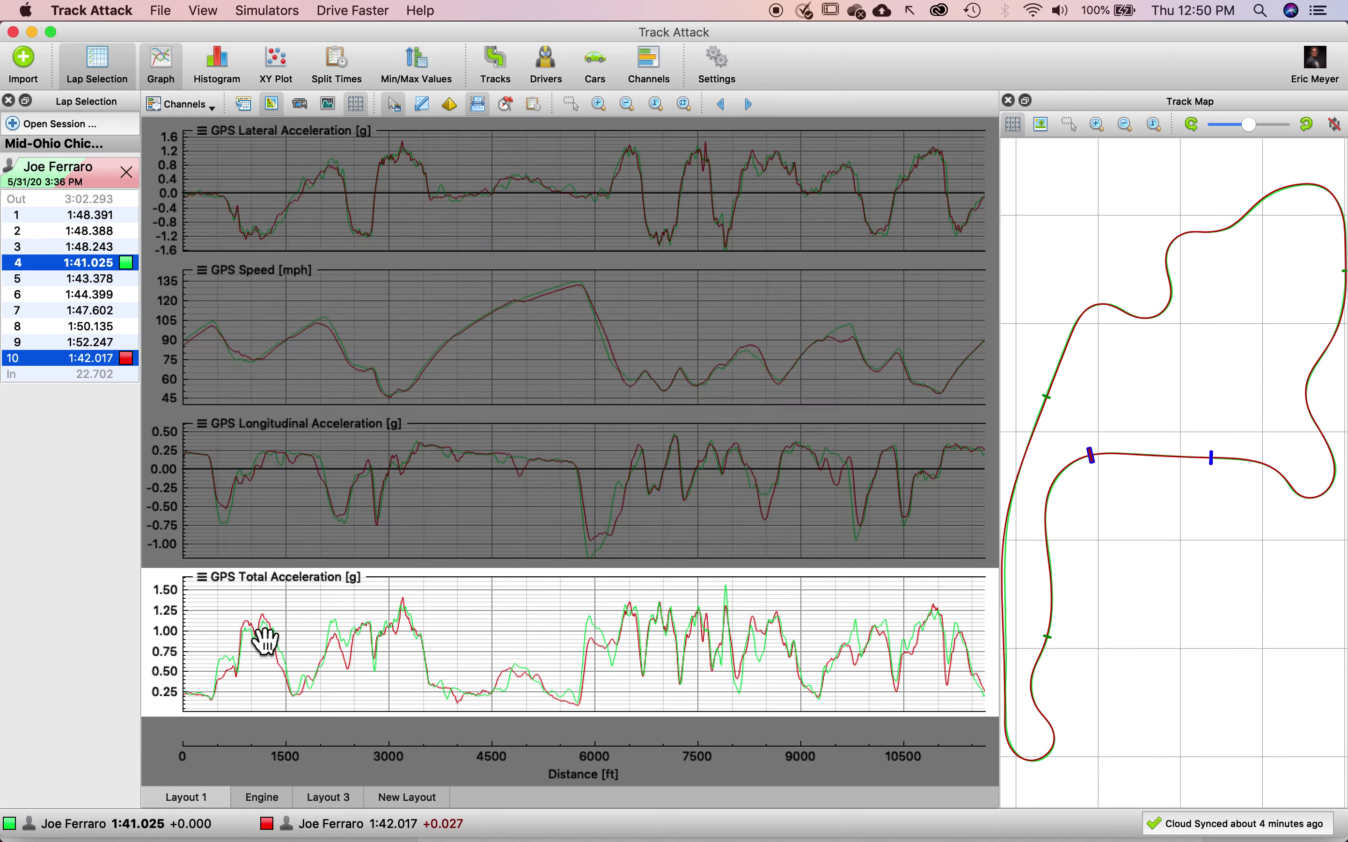
{"action": "left_click", "coordinate": [265, 665]}
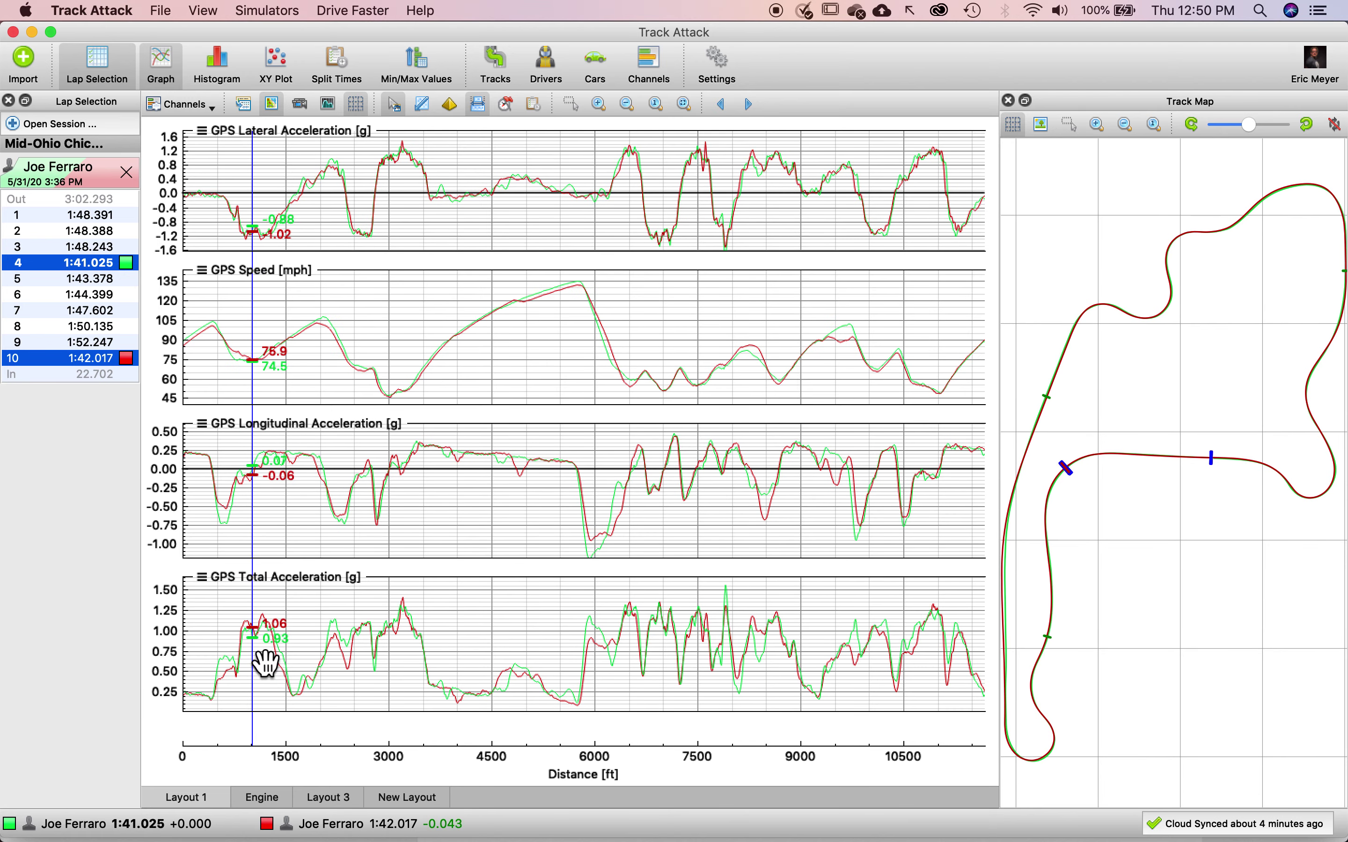
{"action": "left_click_drag", "start_coordinate": [265, 669], "coordinate": [277, 660]}
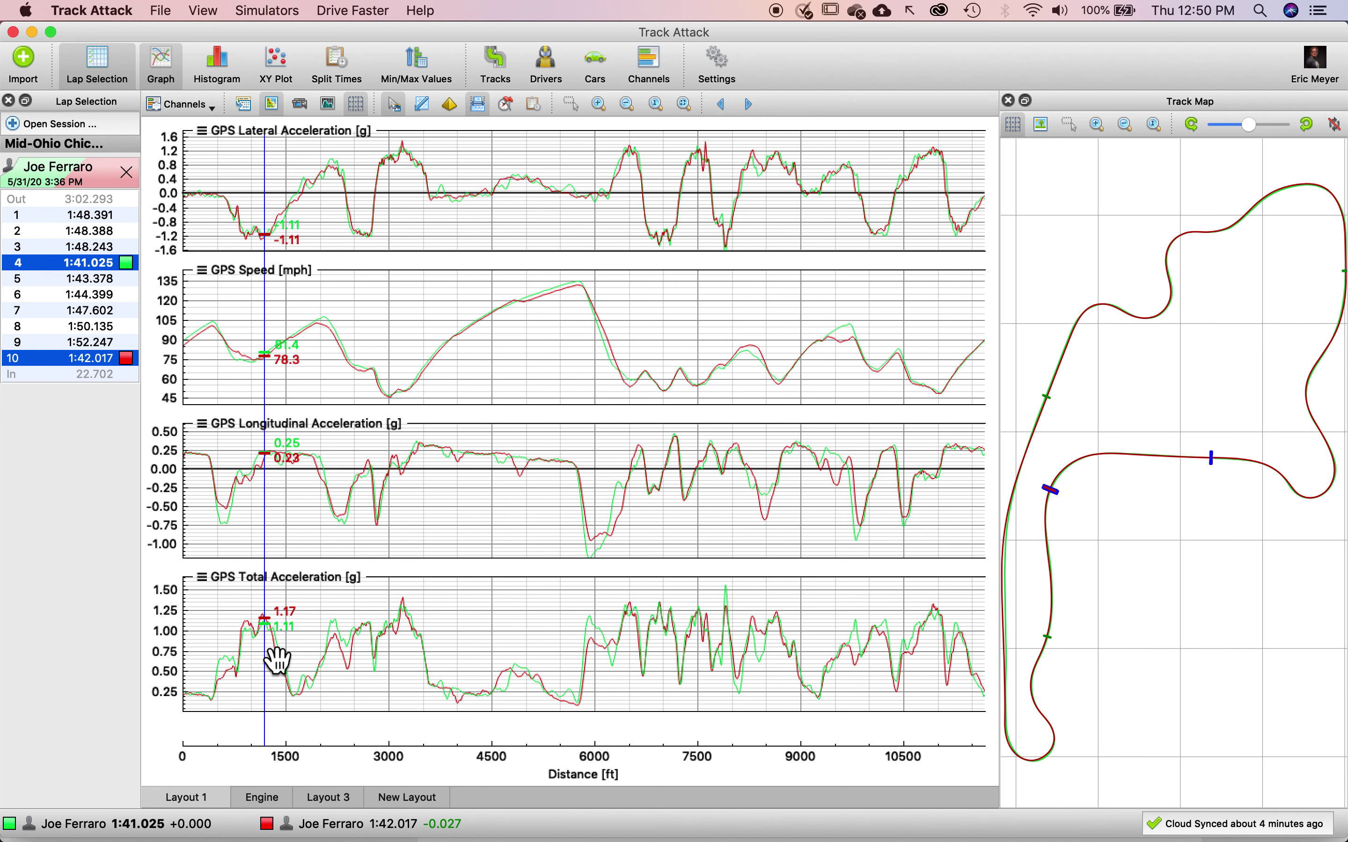
{"action": "mouse_move", "coordinate": [276, 660]}
{"action": "left_mouse_down"}
{"action": "mouse_move", "coordinate": [261, 659]}
{"action": "mouse_move", "coordinate": [220, 533]}
{"action": "mouse_move", "coordinate": [174, 322]}
{"action": "left_mouse_up"}
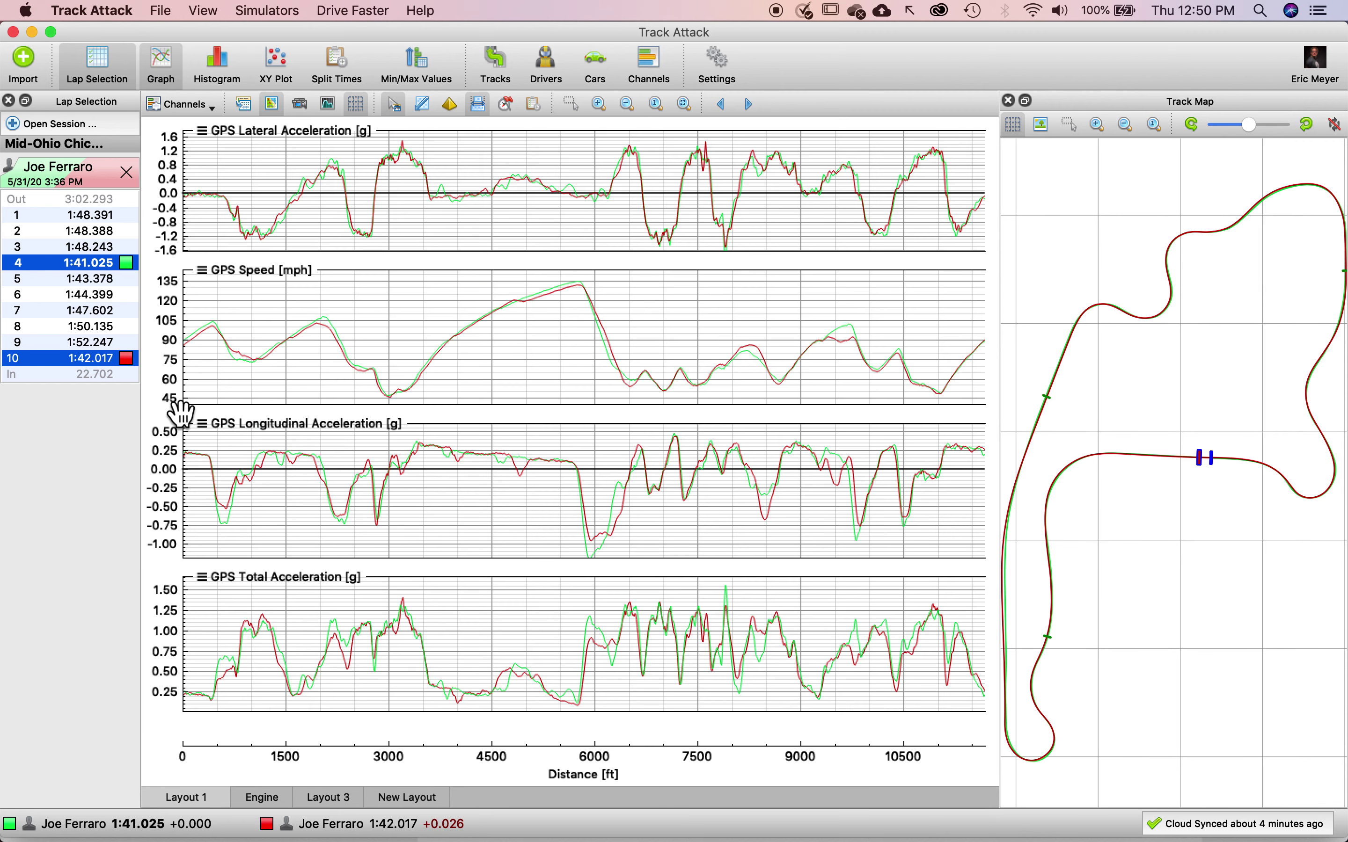
Add lap 5 to the overlay and zoom the distance axis to roughly 800–4,600 ft.
{"action": "left_click", "coordinate": [111, 283], "text": "super"}
{"action": "left_click_drag", "start_coordinate": [305, 646], "coordinate": [265, 663]}
{"action": "scroll", "coordinate": [265, 663], "scroll_direction": "up", "scroll_amount": 5}
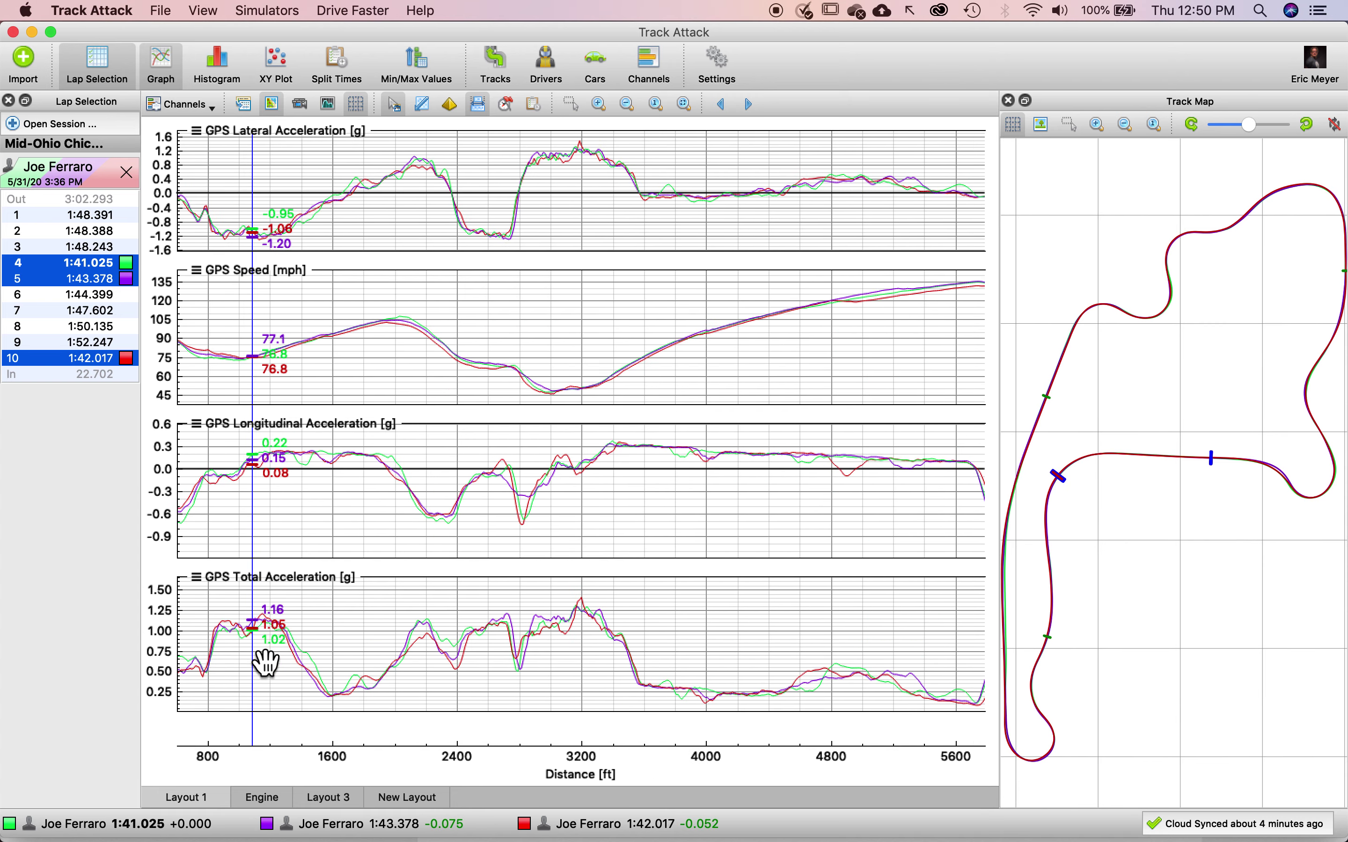
{"action": "mouse_move", "coordinate": [265, 663]}
{"action": "left_mouse_down"}
{"action": "mouse_move", "coordinate": [293, 669]}
{"action": "mouse_move", "coordinate": [257, 654]}
{"action": "left_mouse_up"}
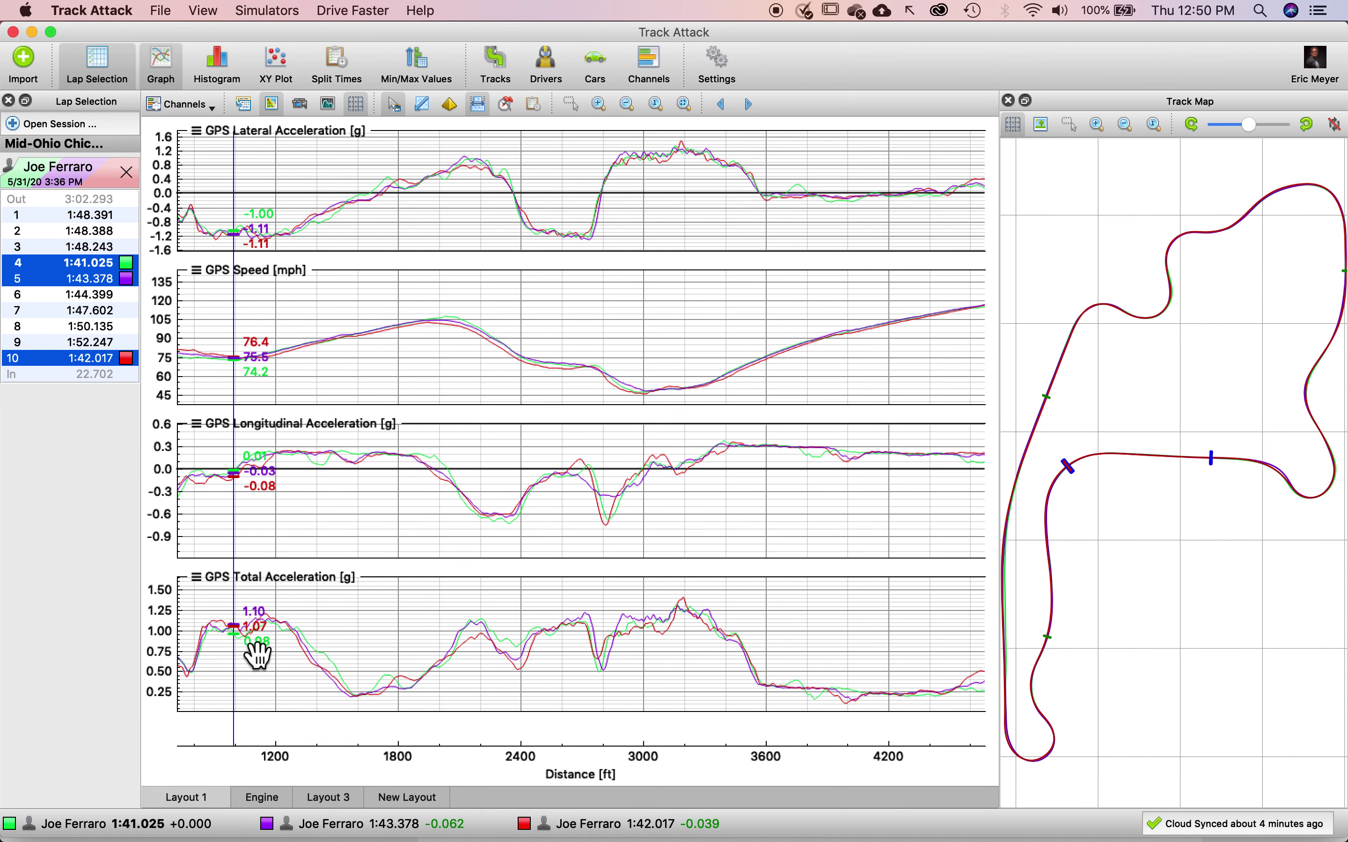
Show lap 4 alone over the full lap and read 86.5 mph, −0.67 g longitudinal near 2,300 ft.
{"action": "left_click", "coordinate": [97, 263]}
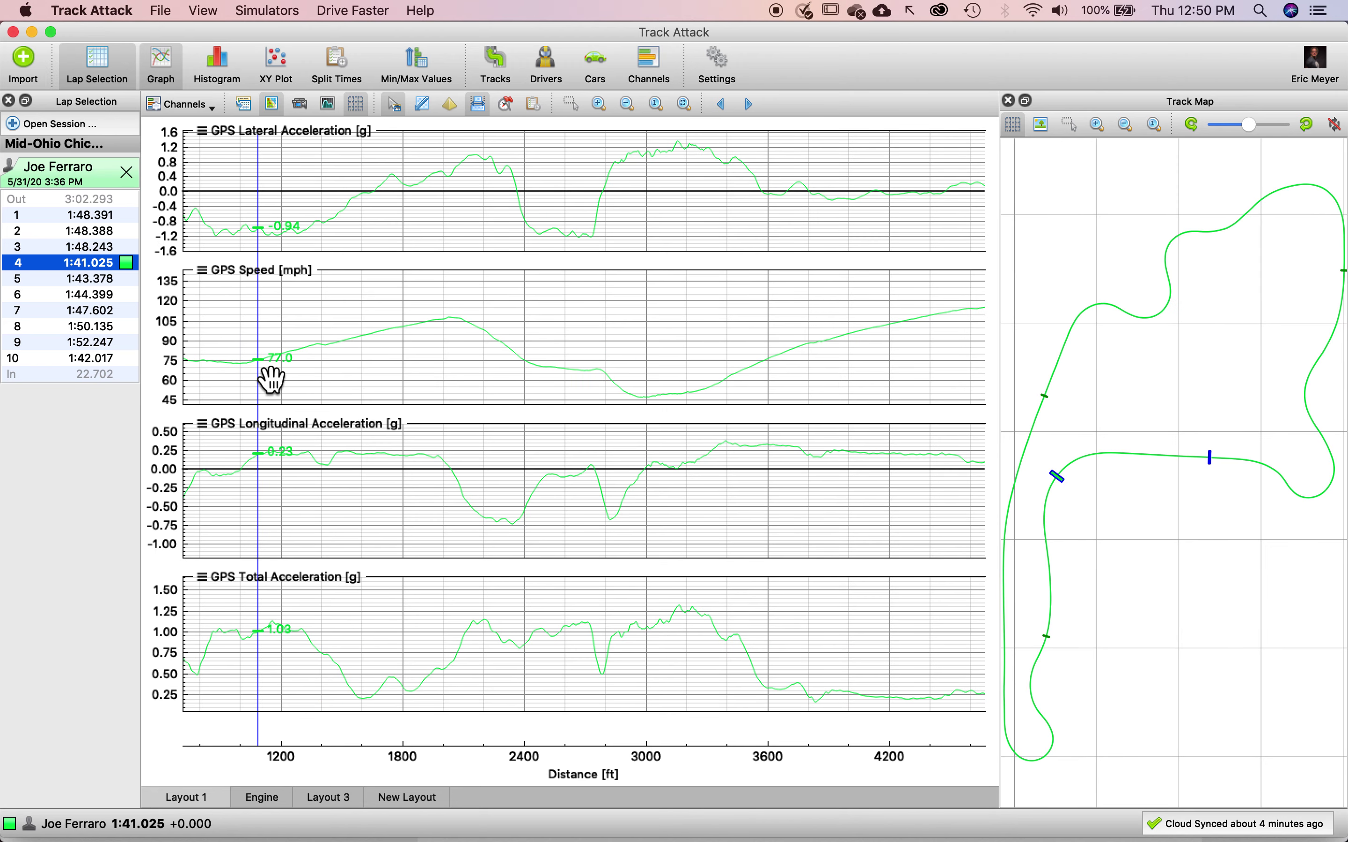
{"action": "scroll", "coordinate": [265, 380], "scroll_direction": "down", "scroll_amount": 6}
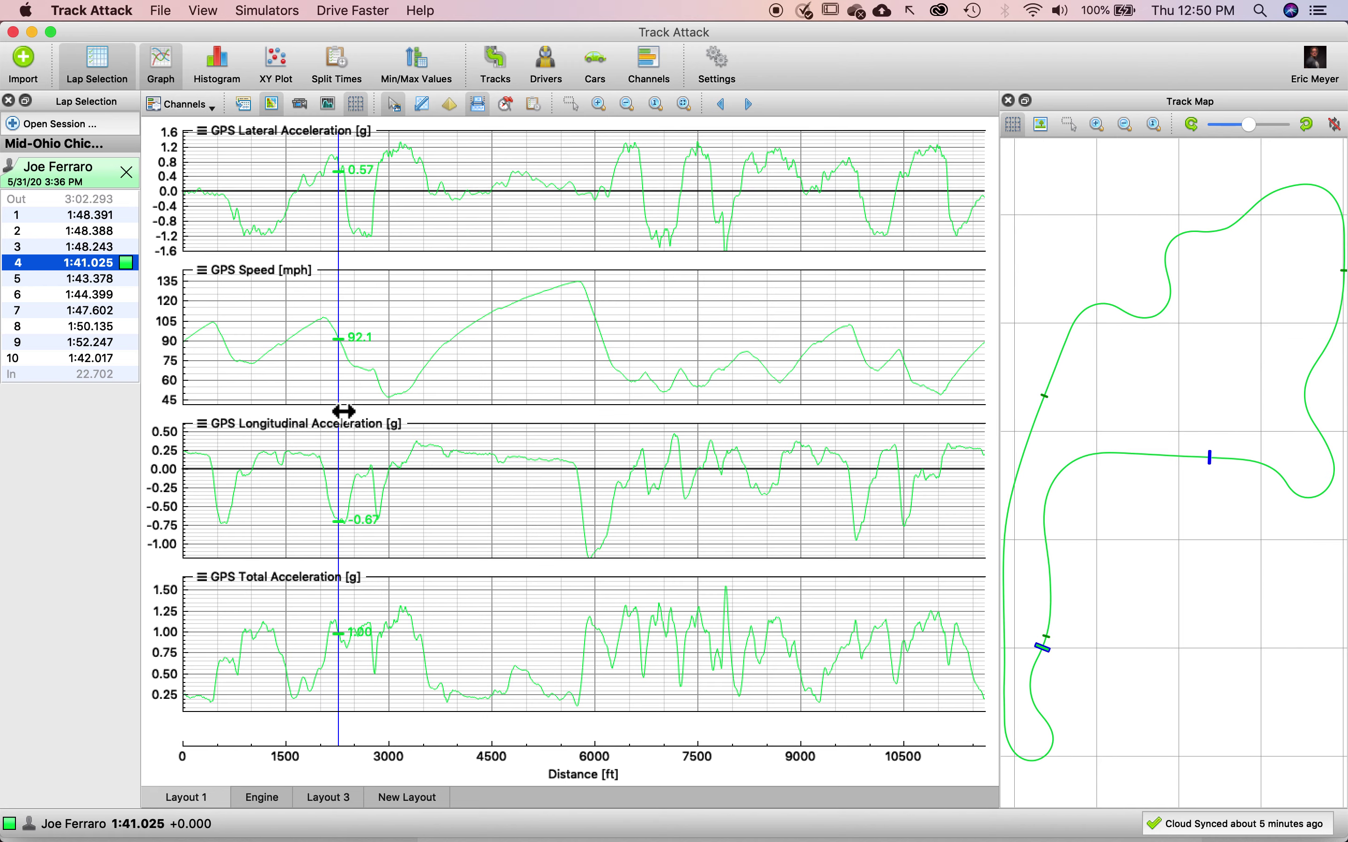
{"action": "left_click_drag", "start_coordinate": [356, 413], "coordinate": [355, 585]}
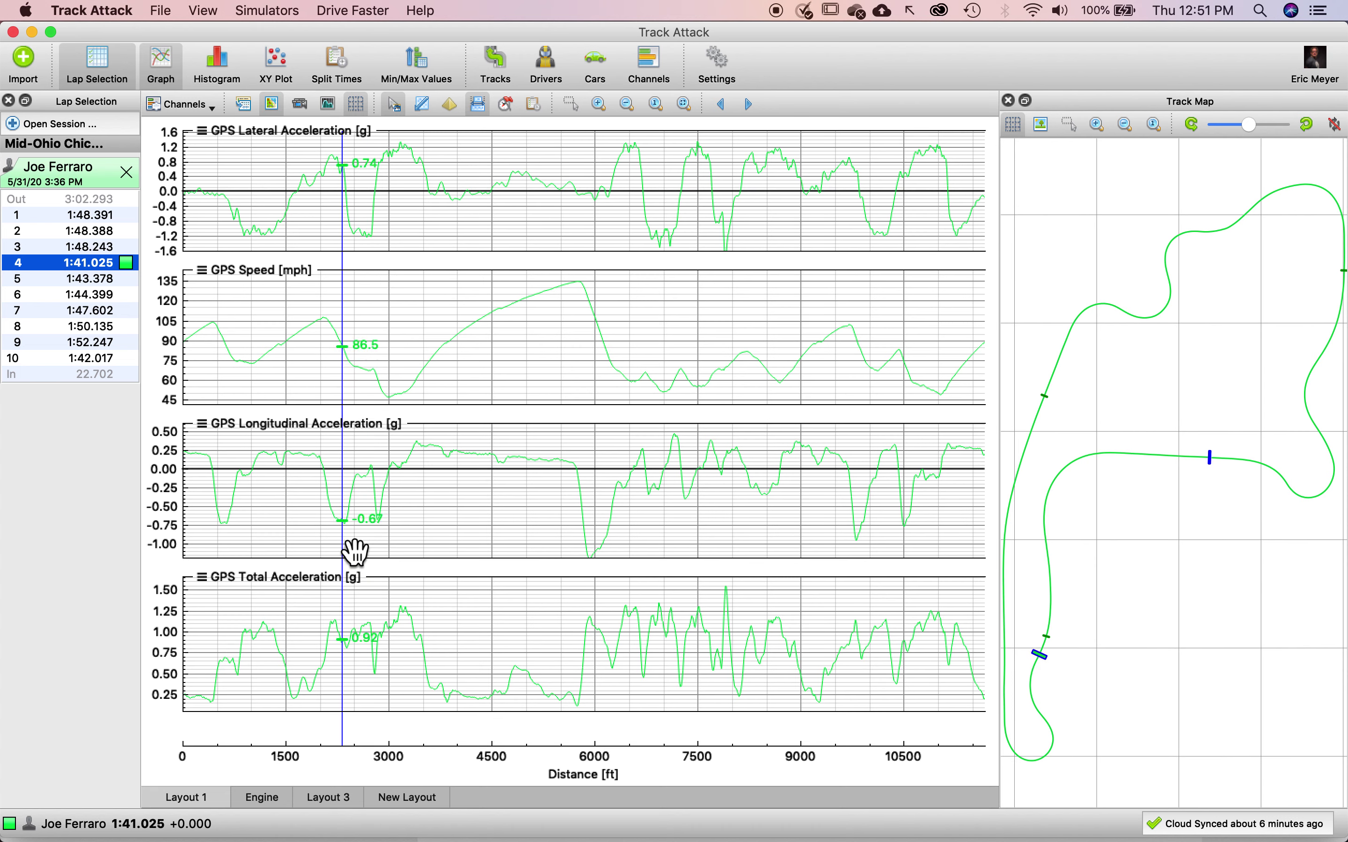
Step lap 4's cursor through the 2,300–2,800 ft braking zone to the corner's slowest point, about 72.1 mph.
{"action": "left_click_drag", "start_coordinate": [355, 552], "coordinate": [354, 552]}
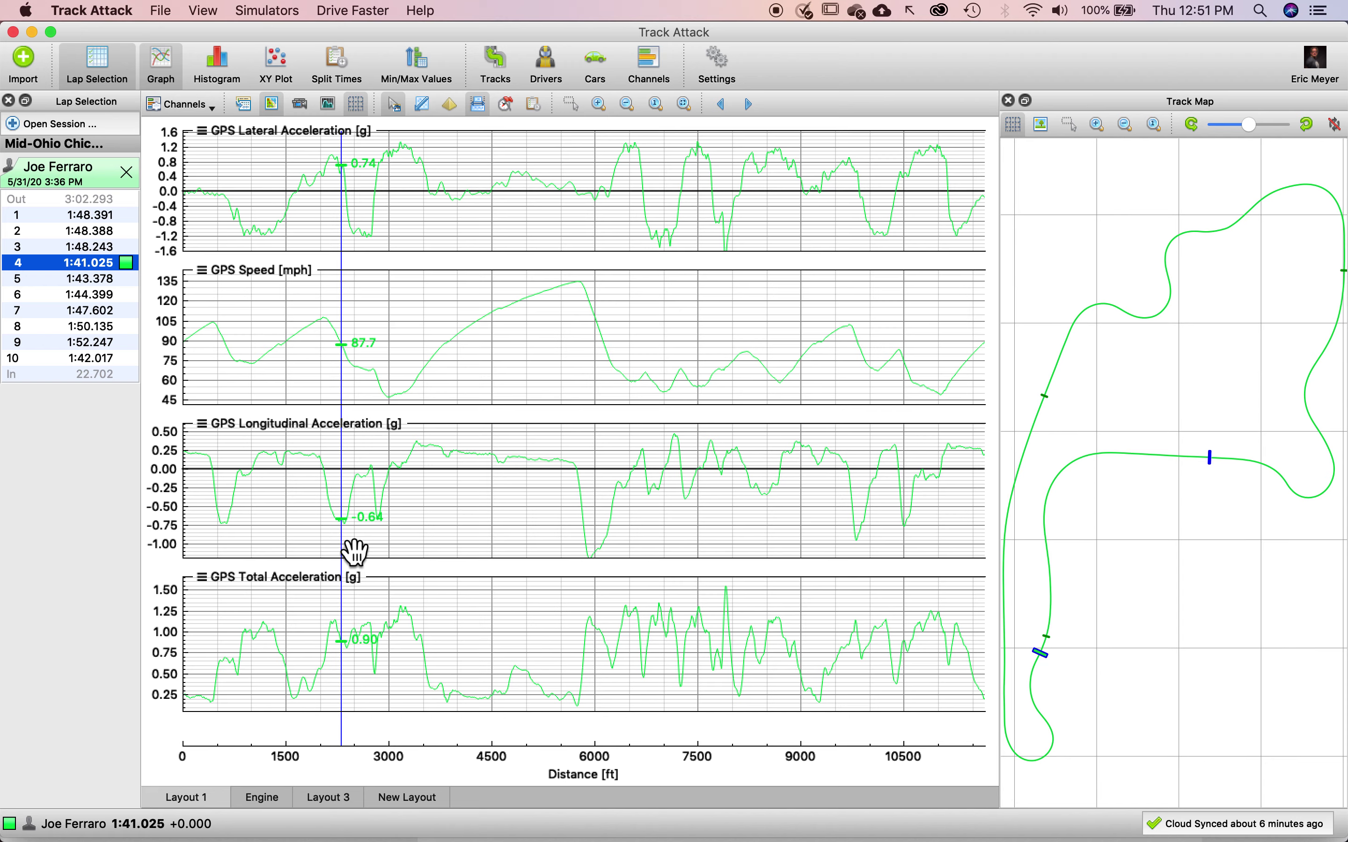
{"action": "mouse_move", "coordinate": [354, 553]}
{"action": "left_mouse_down"}
{"action": "mouse_move", "coordinate": [349, 376]}
{"action": "mouse_move", "coordinate": [377, 405]}
{"action": "left_mouse_up"}
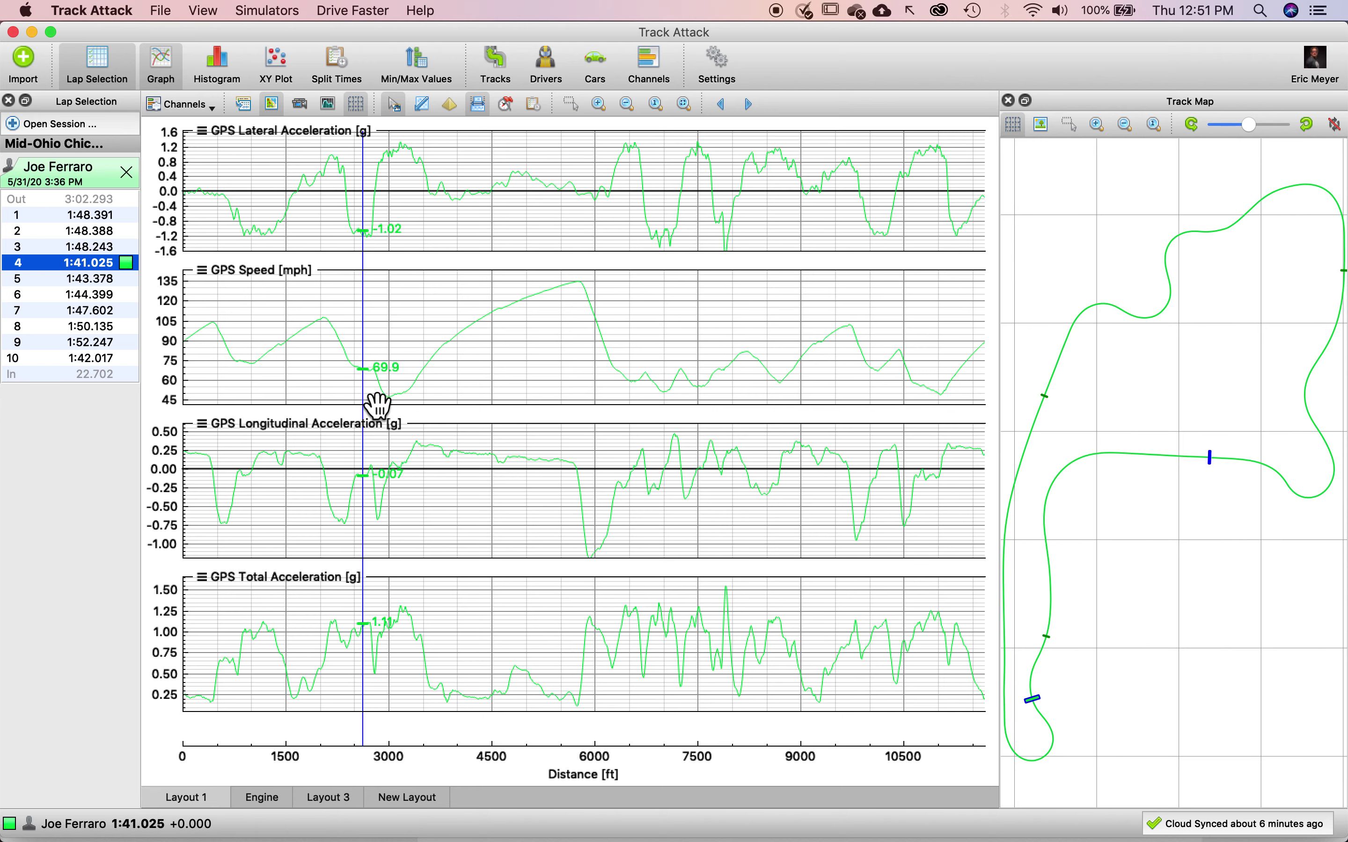
{"action": "mouse_move", "coordinate": [377, 404]}
{"action": "left_mouse_down"}
{"action": "mouse_move", "coordinate": [337, 361]}
{"action": "mouse_move", "coordinate": [384, 375]}
{"action": "left_mouse_up"}
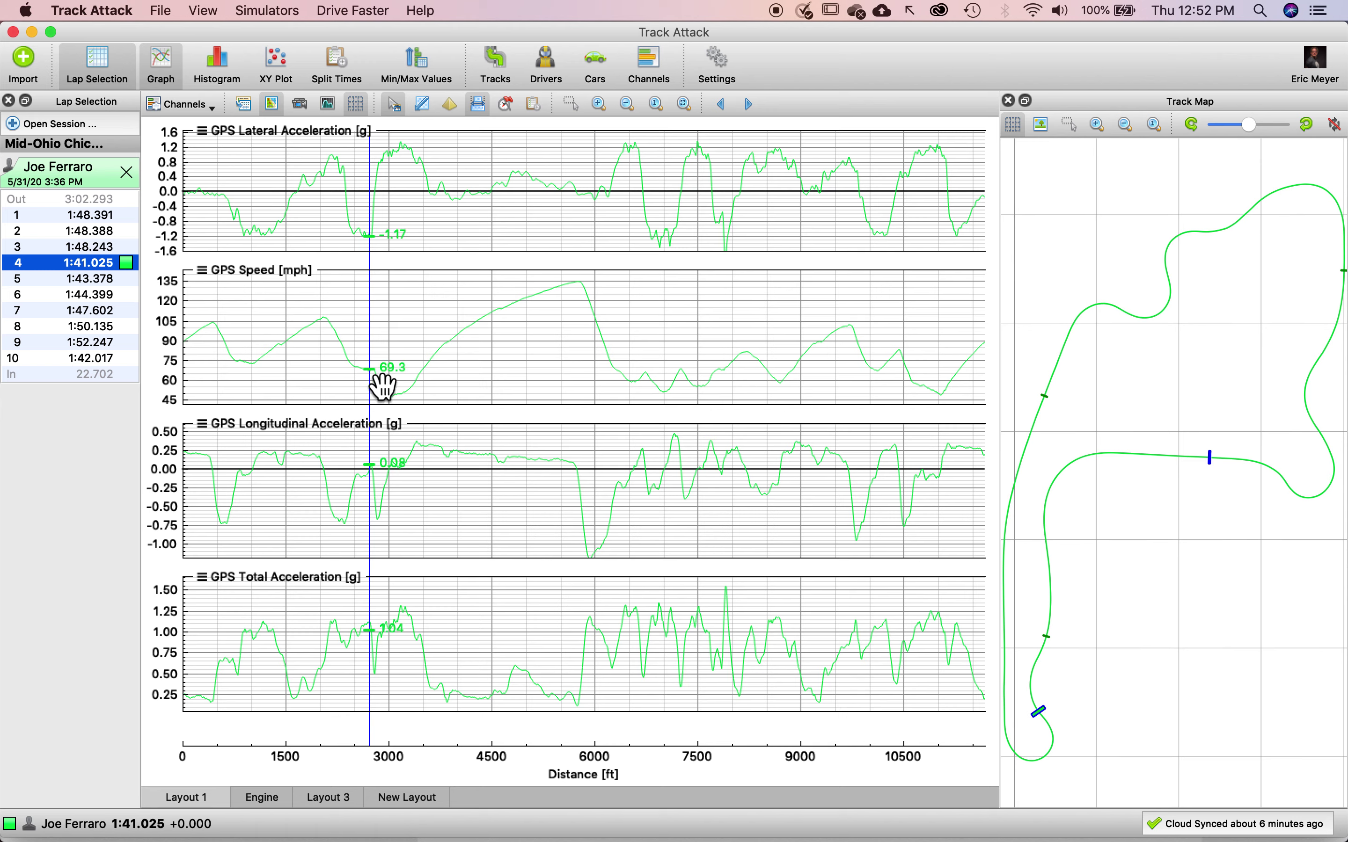
{"action": "mouse_move", "coordinate": [382, 383]}
{"action": "left_mouse_down"}
{"action": "mouse_move", "coordinate": [384, 403]}
{"action": "mouse_move", "coordinate": [355, 374]}
{"action": "mouse_move", "coordinate": [366, 391]}
{"action": "left_mouse_up"}
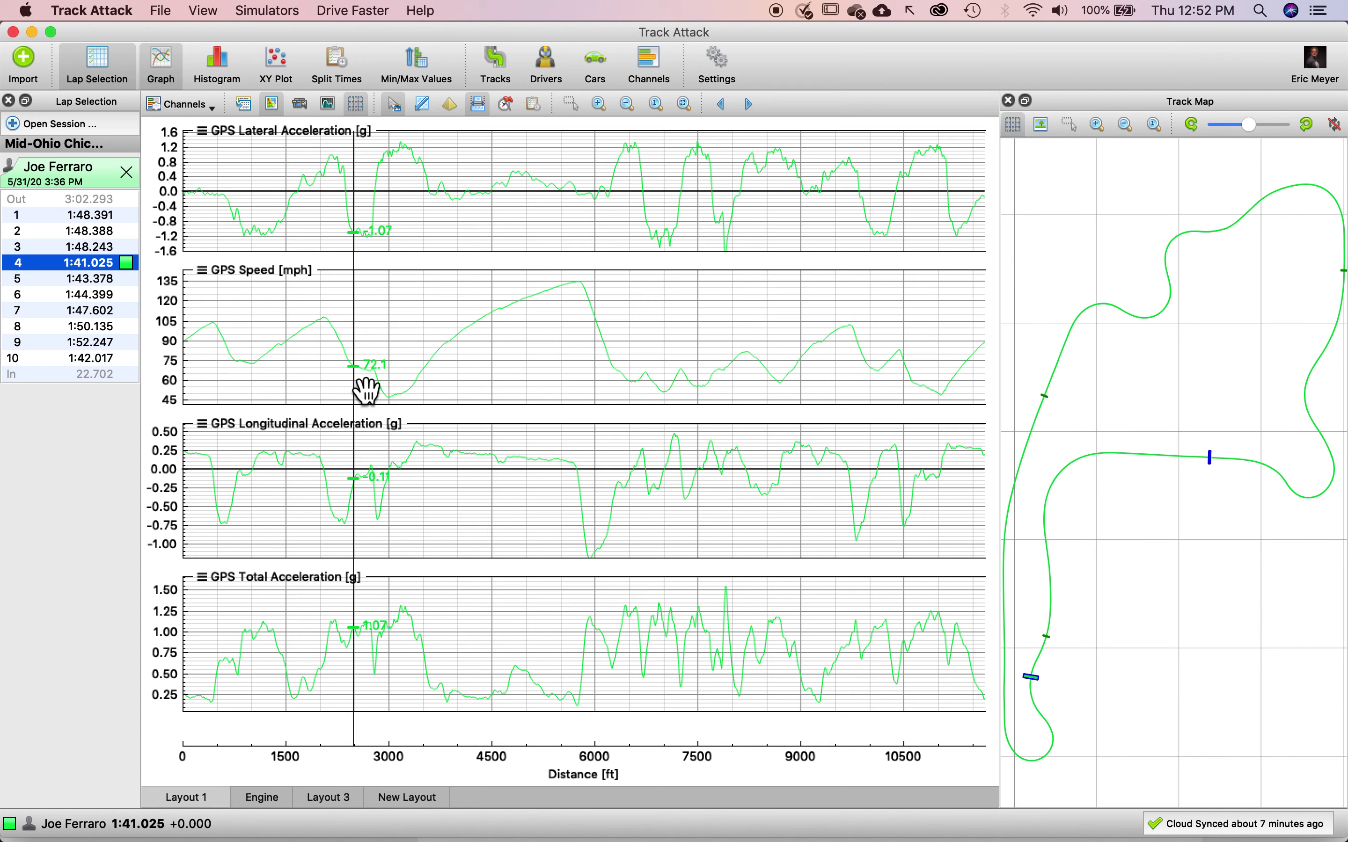
{"action": "mouse_move", "coordinate": [367, 390]}
{"action": "left_mouse_down"}
{"action": "mouse_move", "coordinate": [406, 391]}
{"action": "mouse_move", "coordinate": [367, 382]}
{"action": "mouse_move", "coordinate": [376, 389]}
{"action": "left_mouse_up"}
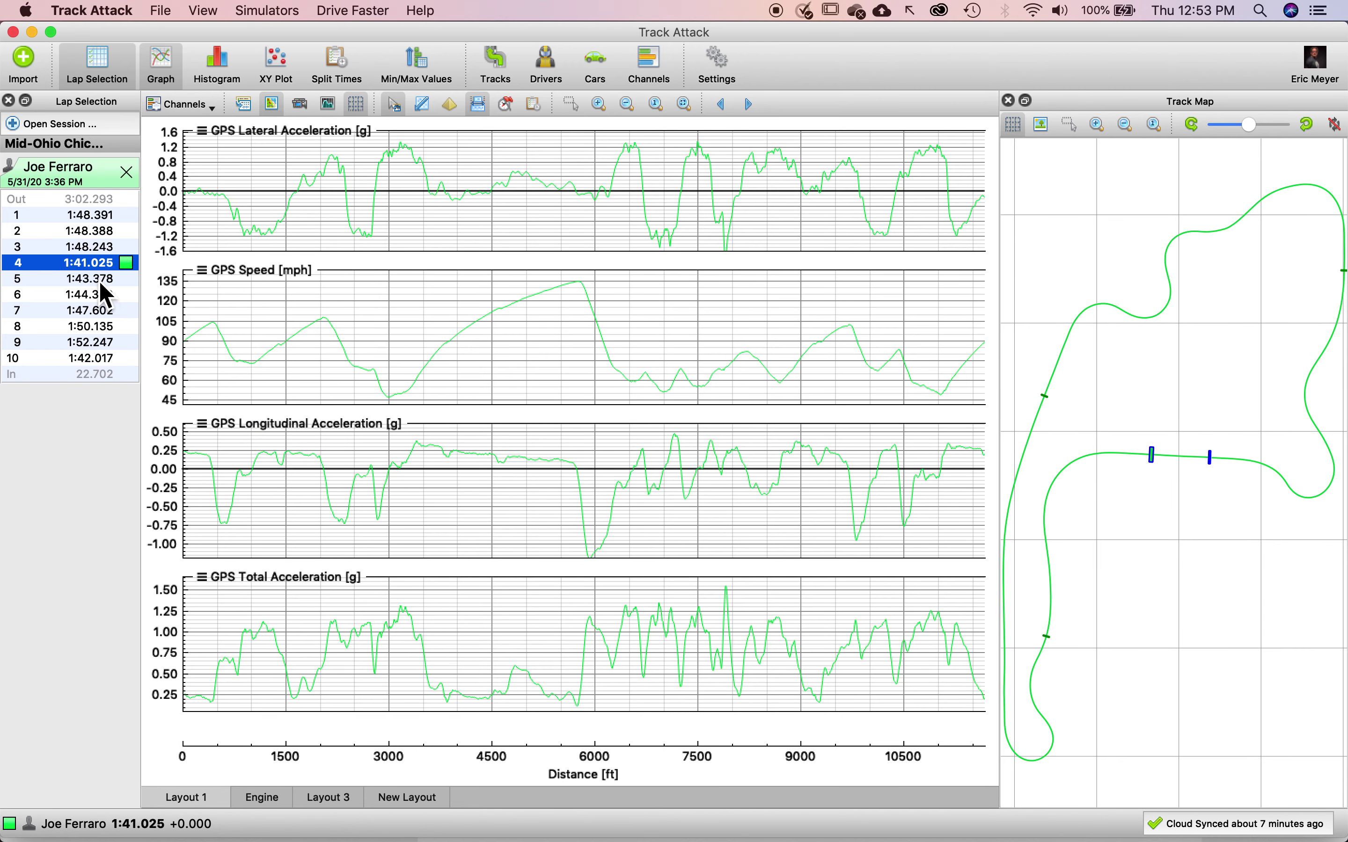
Overlay laps 5 and 10 on lap 4 in the graphs and track map.
{"action": "left_click", "coordinate": [99, 279], "text": "super"}
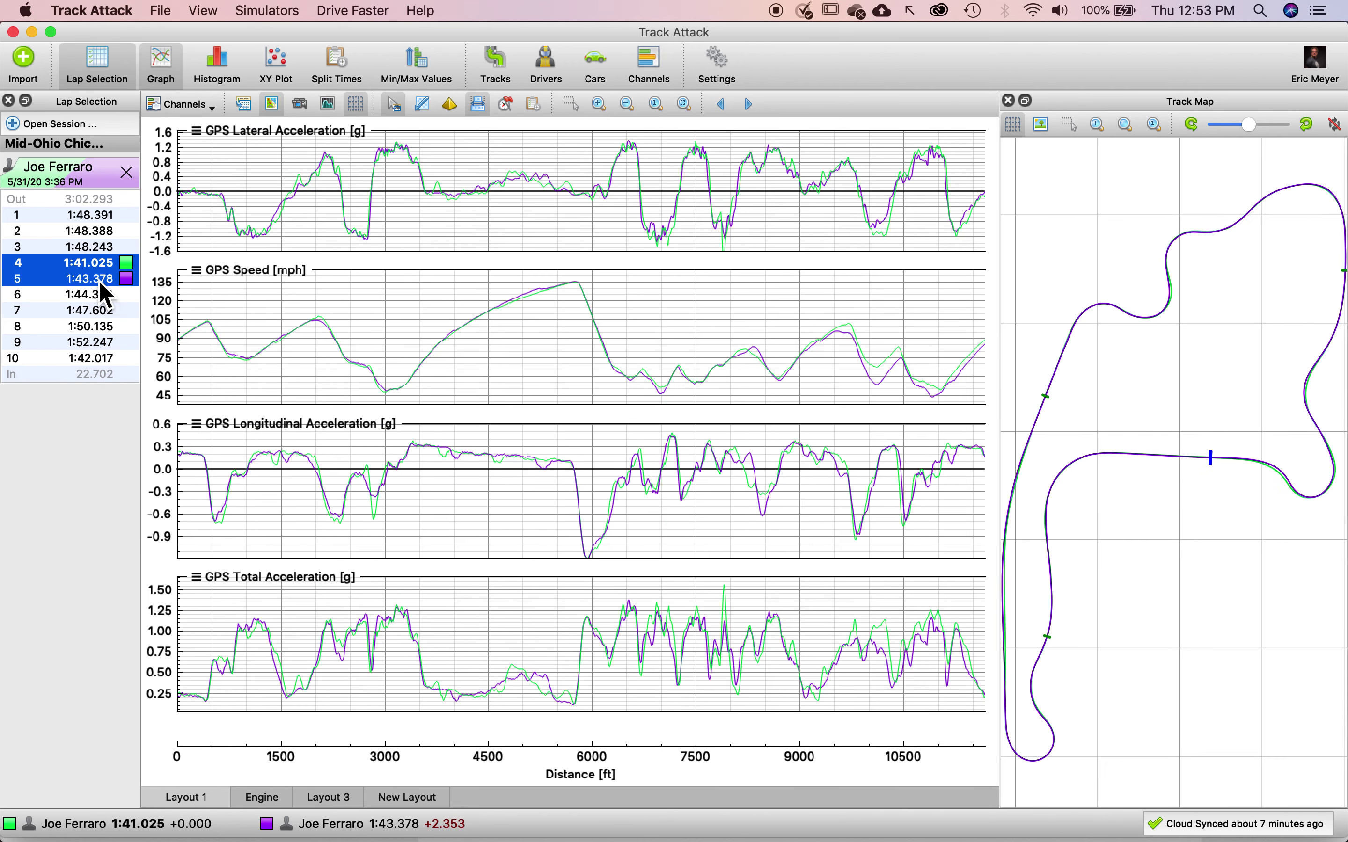
{"action": "left_click", "coordinate": [95, 358], "text": "super"}
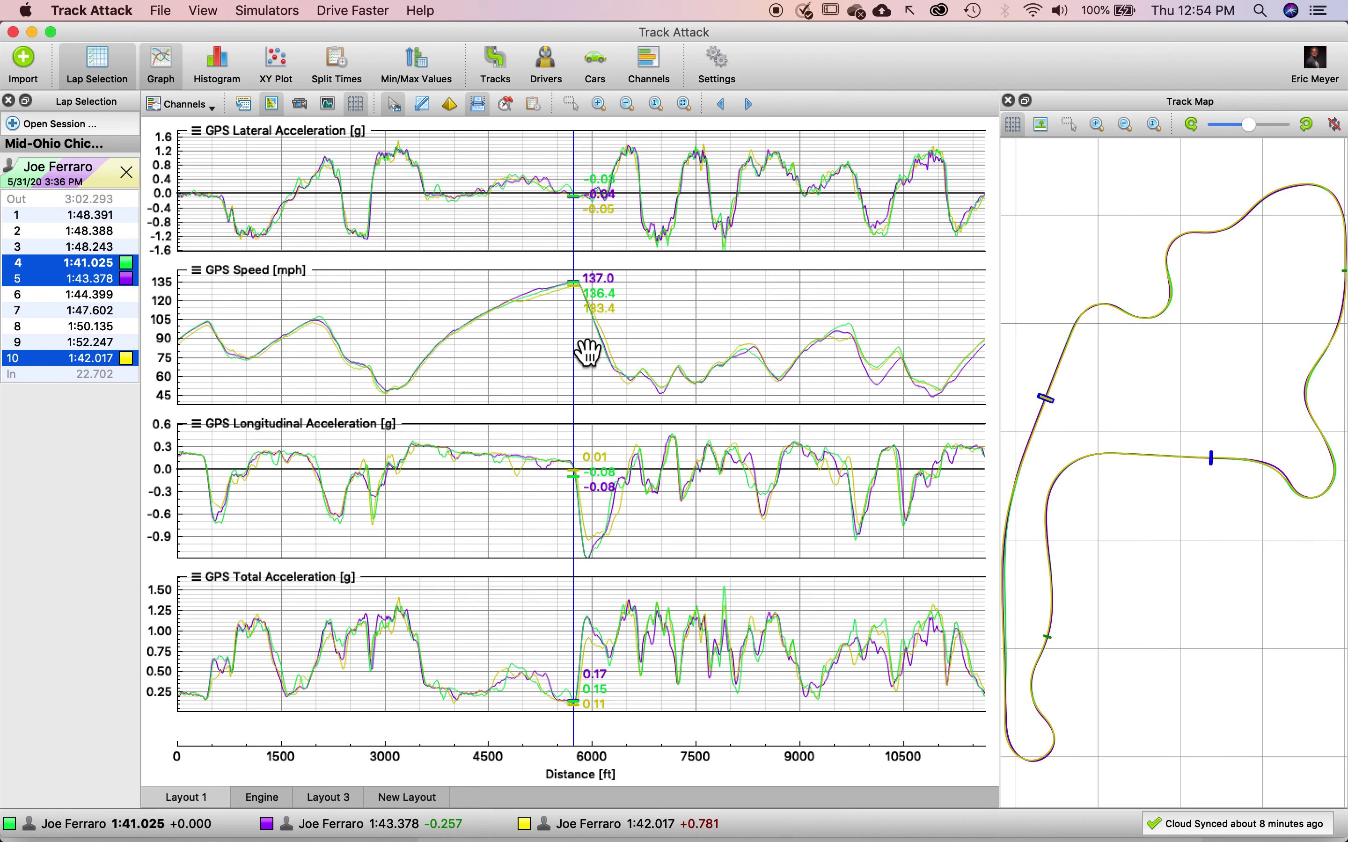
Move the graph cursor just past 6,000 ft to compare the three laps' braking speeds.
{"action": "mouse_move", "coordinate": [588, 351]}
{"action": "left_mouse_down"}
{"action": "mouse_move", "coordinate": [593, 376]}
{"action": "mouse_move", "coordinate": [599, 343]}
{"action": "mouse_move", "coordinate": [611, 556]}
{"action": "mouse_move", "coordinate": [600, 592]}
{"action": "left_mouse_up"}
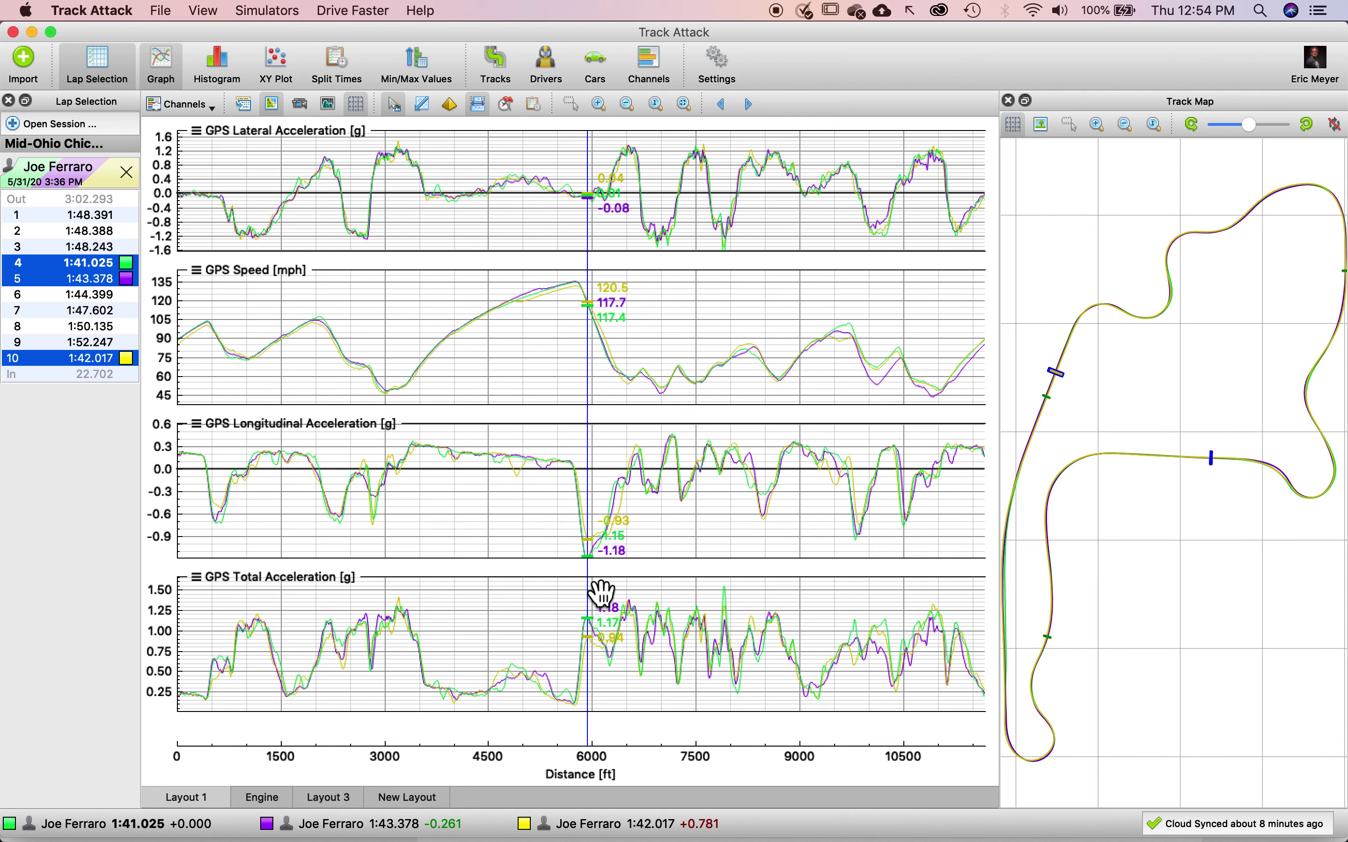
{"action": "mouse_move", "coordinate": [602, 592]}
{"action": "left_mouse_down"}
{"action": "mouse_move", "coordinate": [619, 602]}
{"action": "mouse_move", "coordinate": [612, 672]}
{"action": "mouse_move", "coordinate": [609, 641]}
{"action": "mouse_move", "coordinate": [624, 666]}
{"action": "mouse_move", "coordinate": [601, 635]}
{"action": "mouse_move", "coordinate": [622, 694]}
{"action": "left_mouse_up"}
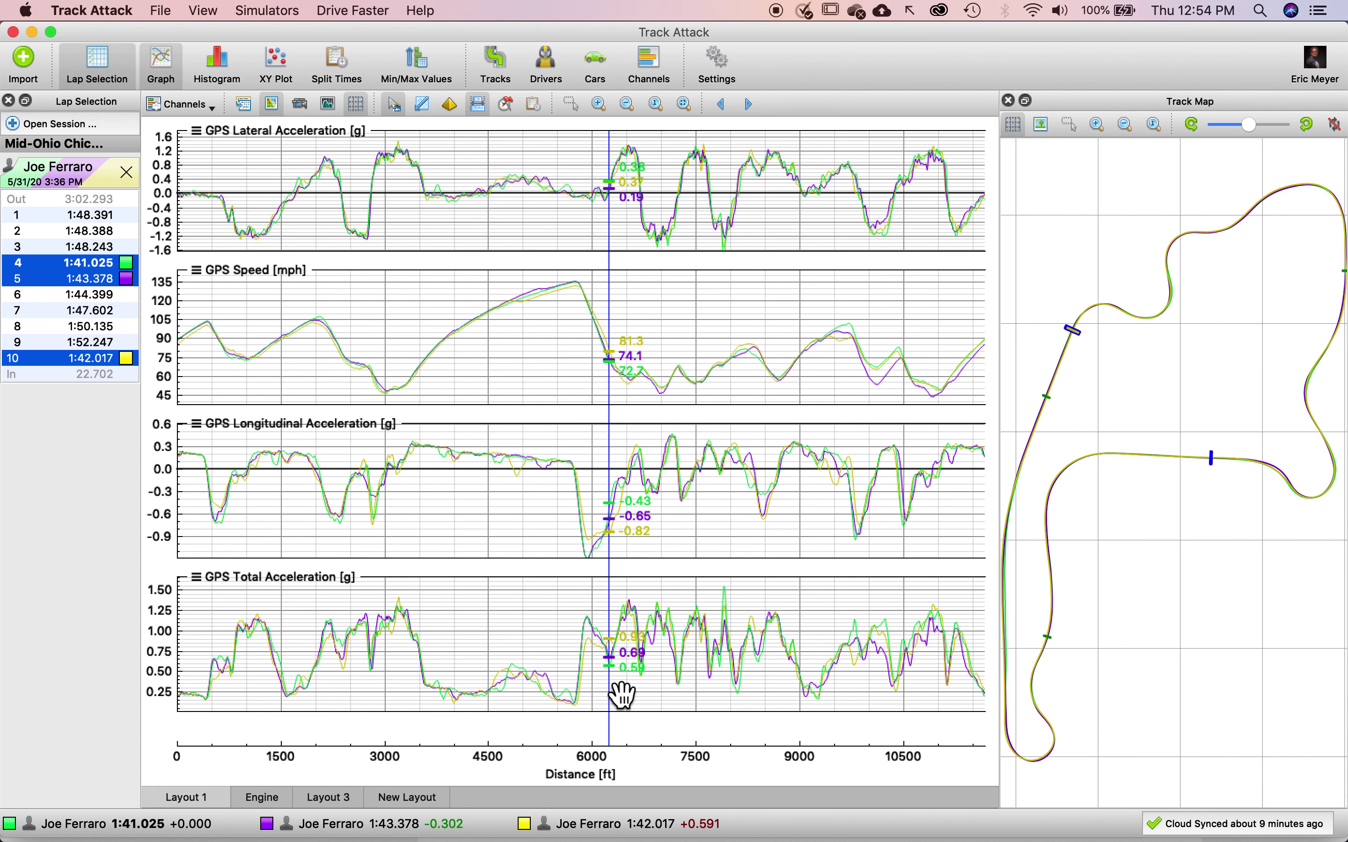
Fine-tune the cursor around 6,050–6,200 ft, reading 106.5, 100.9 and 99.6 mph.
{"action": "left_click_drag", "start_coordinate": [622, 697], "coordinate": [621, 696]}
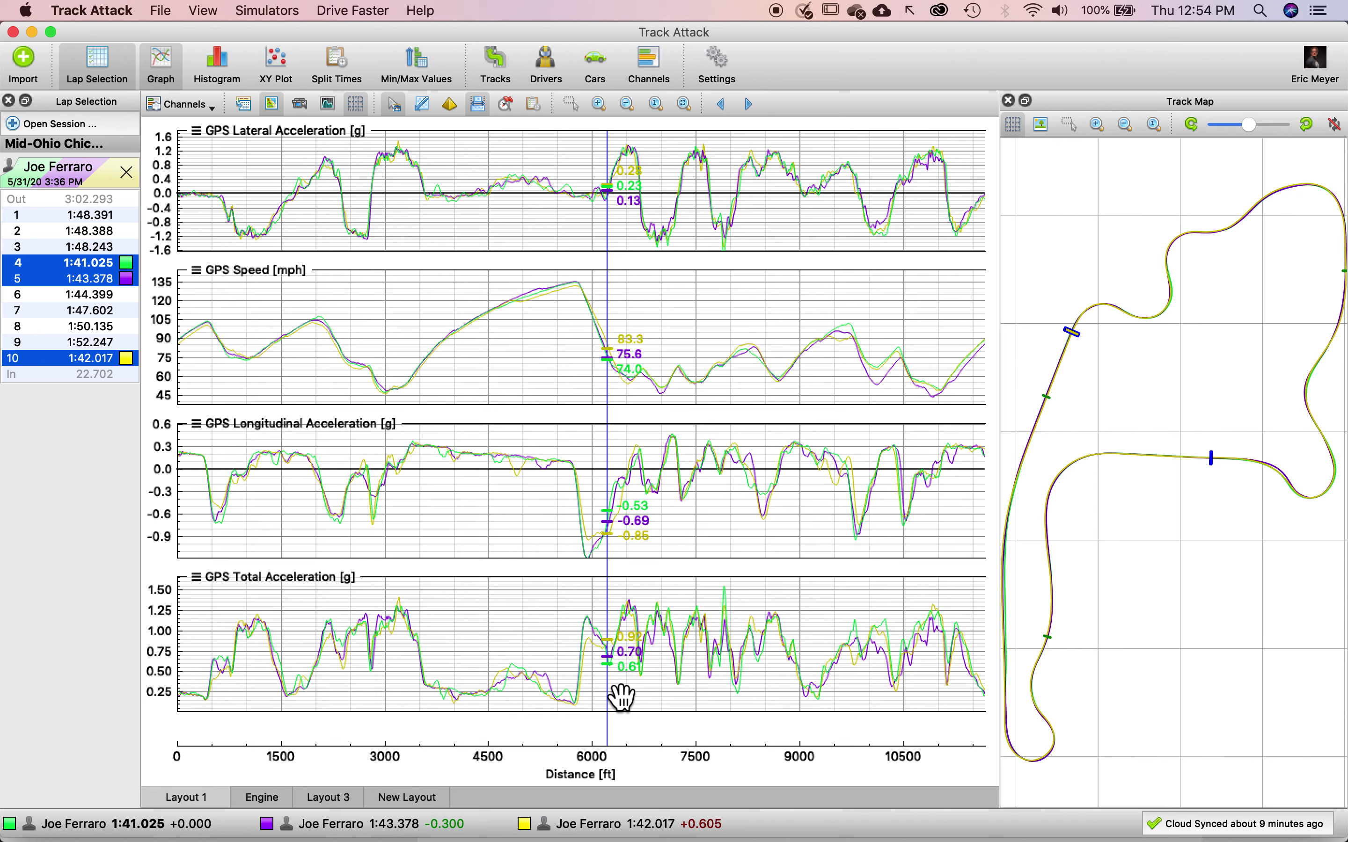
{"action": "left_click_drag", "start_coordinate": [621, 696], "coordinate": [624, 698]}
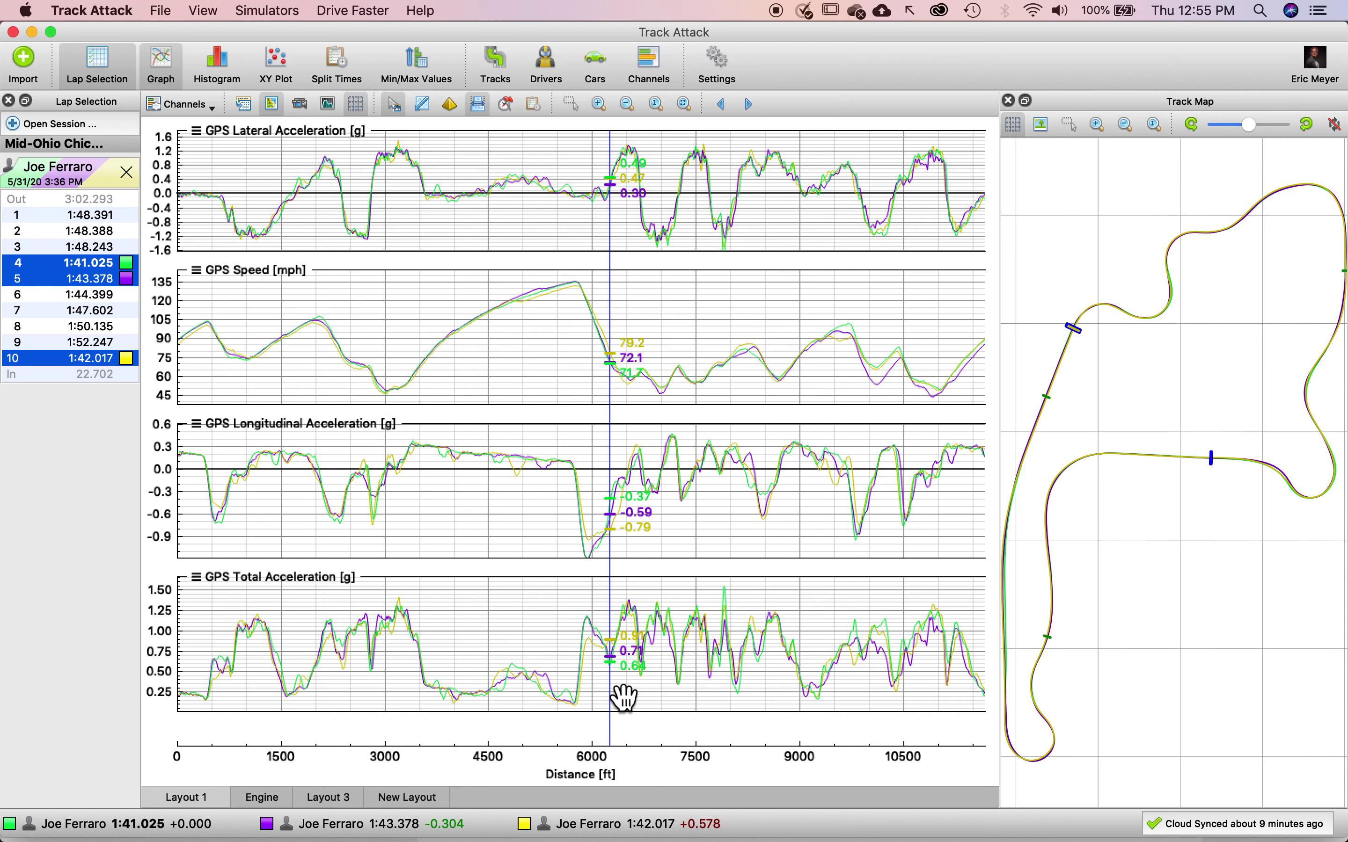
{"action": "left_click_drag", "start_coordinate": [624, 697], "coordinate": [622, 222]}
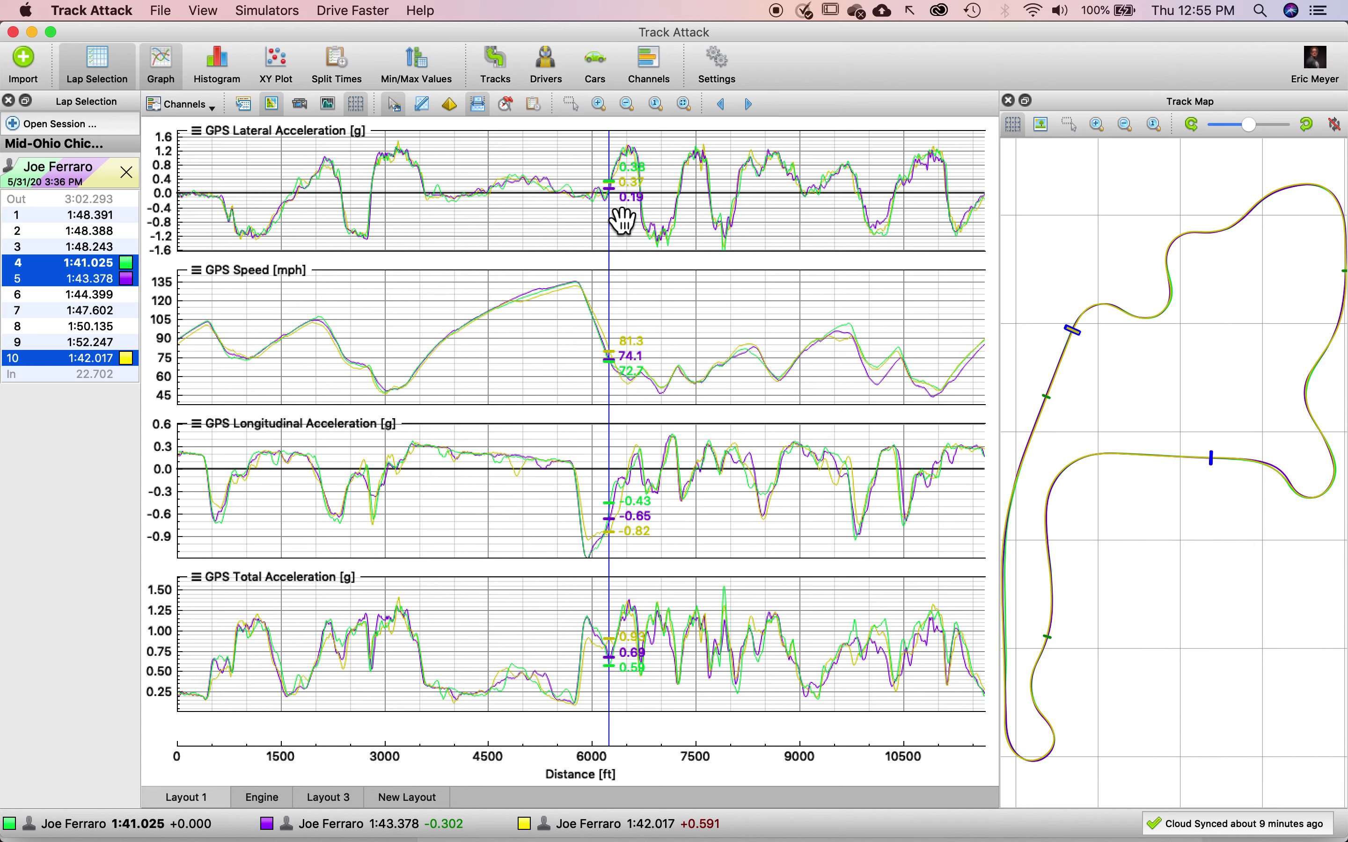
{"action": "mouse_move", "coordinate": [621, 222]}
{"action": "left_mouse_down"}
{"action": "mouse_move", "coordinate": [613, 578]}
{"action": "mouse_move", "coordinate": [601, 562]}
{"action": "left_mouse_up"}
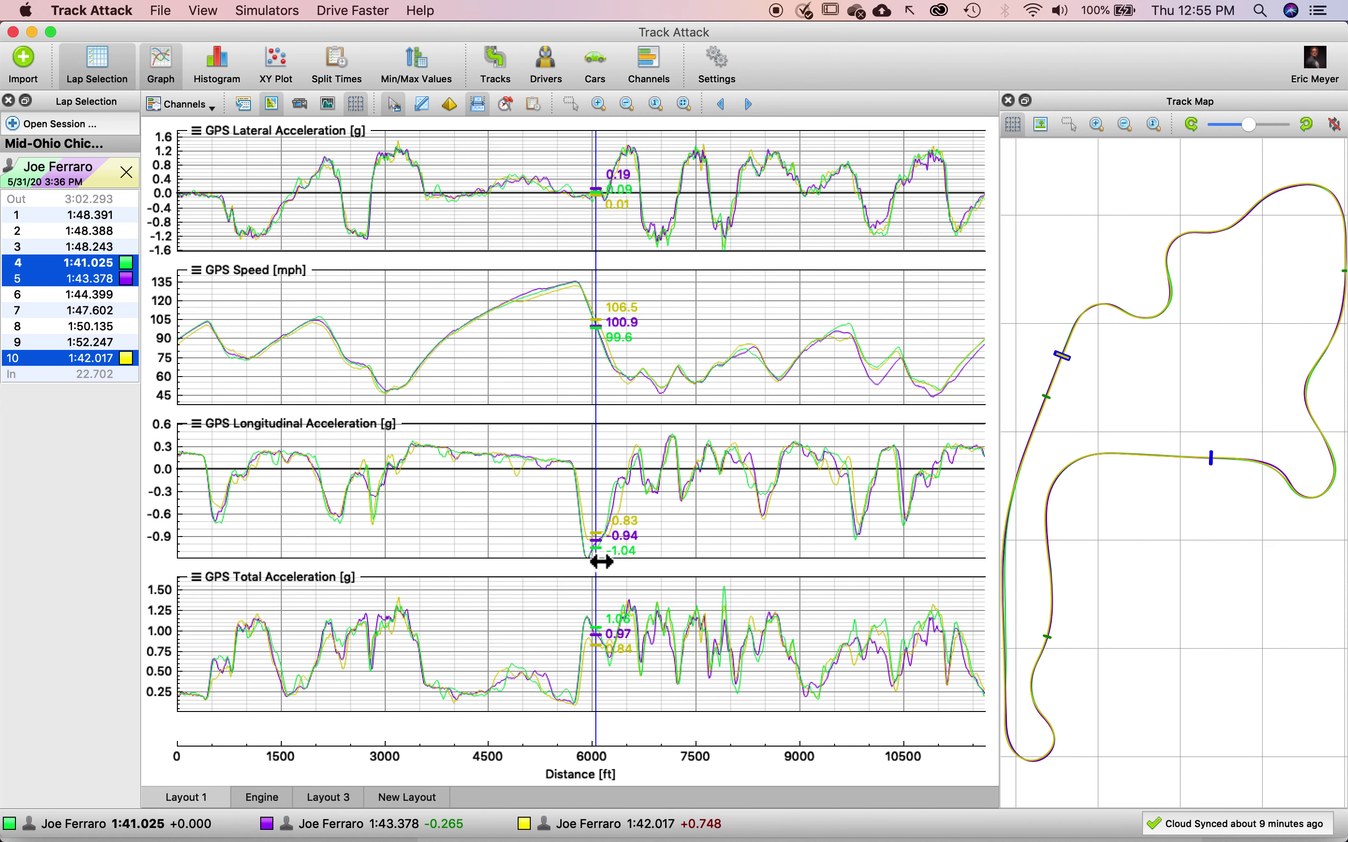
Sweep the cursor through the 6,000–6,200 ft braking zone, ending near 6,300 ft.
{"action": "mouse_move", "coordinate": [601, 560]}
{"action": "left_mouse_down"}
{"action": "mouse_move", "coordinate": [596, 656]}
{"action": "mouse_move", "coordinate": [600, 641]}
{"action": "left_mouse_up"}
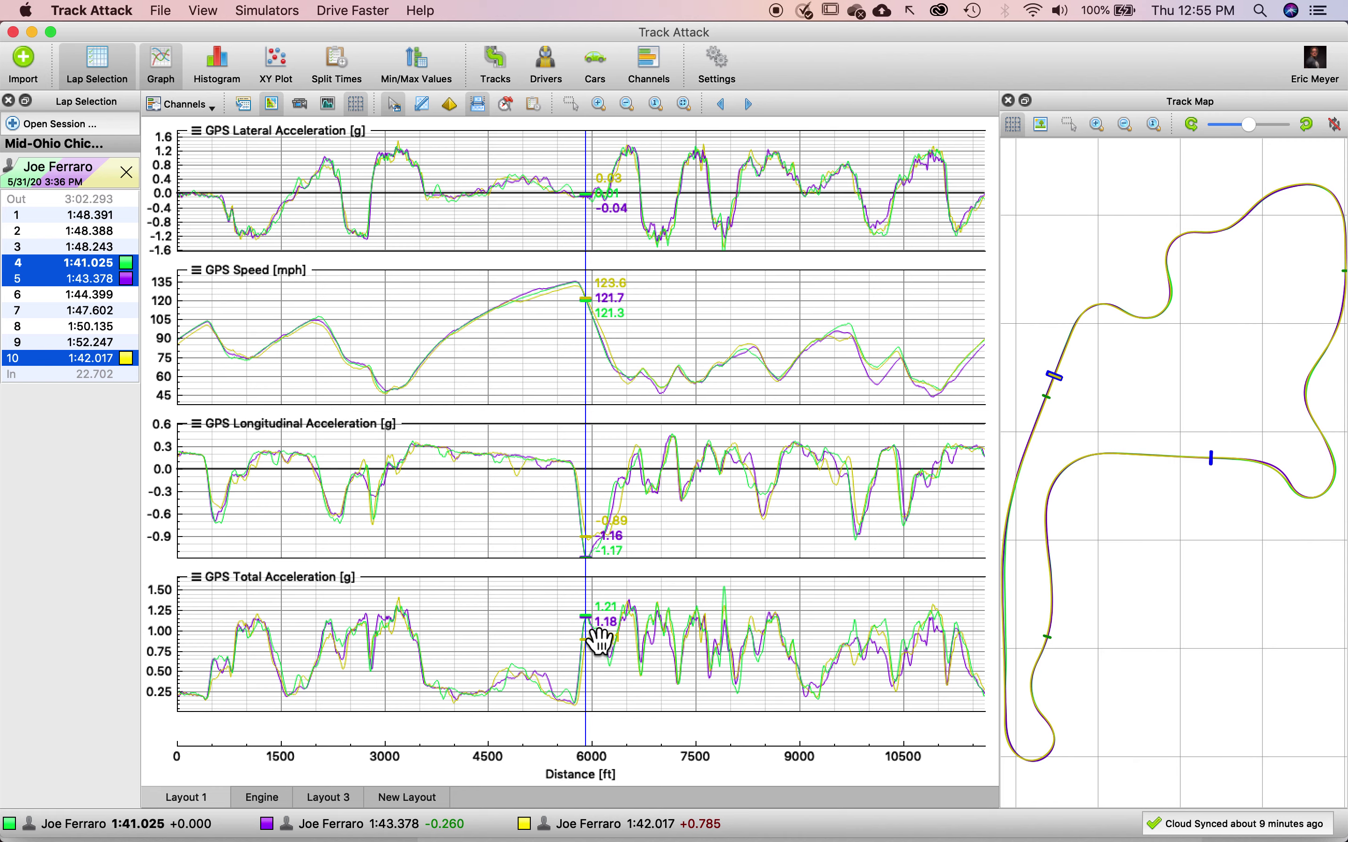
{"action": "mouse_move", "coordinate": [598, 641]}
{"action": "left_mouse_down"}
{"action": "mouse_move", "coordinate": [623, 677]}
{"action": "mouse_move", "coordinate": [603, 641]}
{"action": "mouse_move", "coordinate": [619, 671]}
{"action": "mouse_move", "coordinate": [624, 649]}
{"action": "mouse_move", "coordinate": [601, 638]}
{"action": "mouse_move", "coordinate": [625, 685]}
{"action": "mouse_move", "coordinate": [600, 640]}
{"action": "left_mouse_up"}
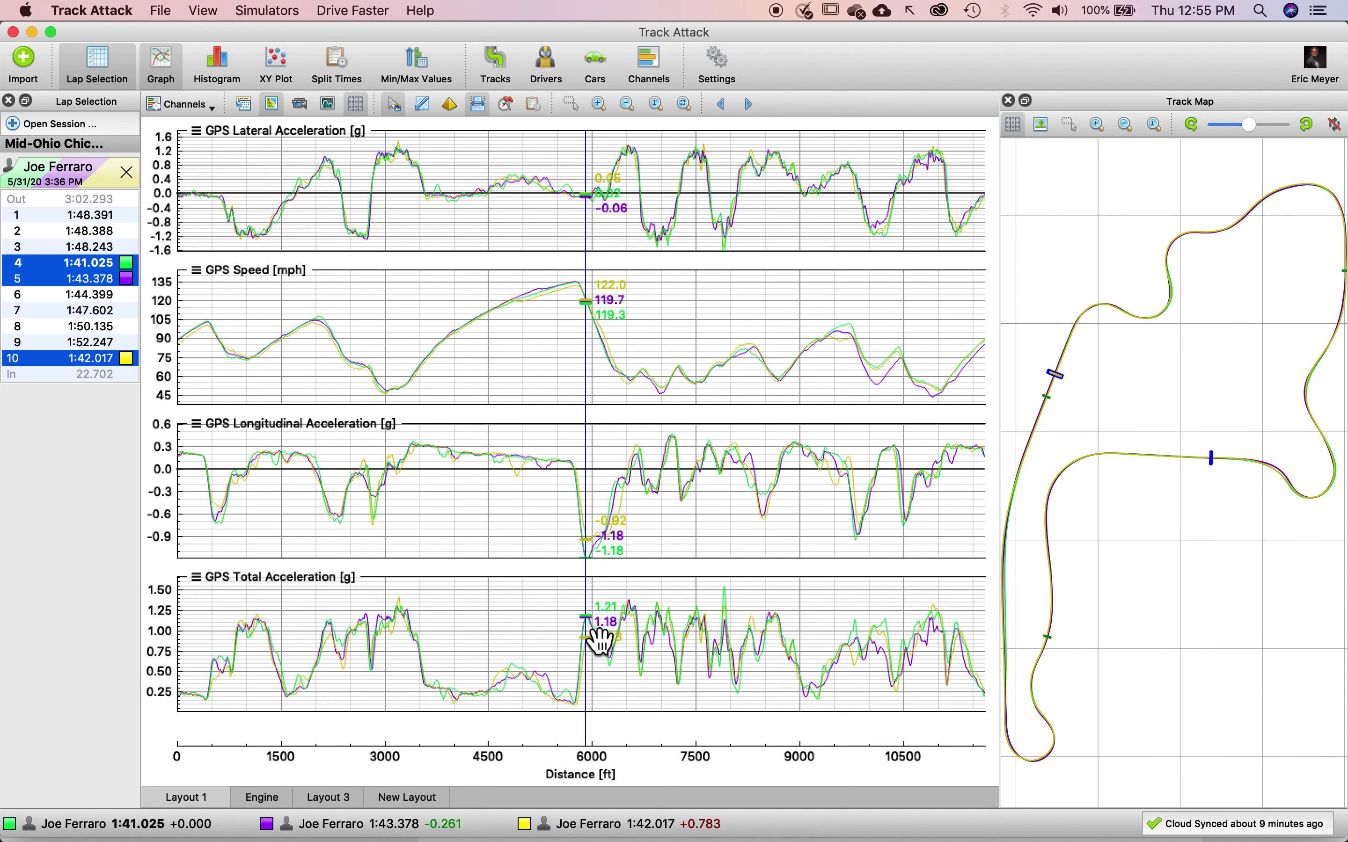
{"action": "mouse_move", "coordinate": [600, 640]}
{"action": "left_mouse_down"}
{"action": "mouse_move", "coordinate": [622, 681]}
{"action": "mouse_move", "coordinate": [604, 640]}
{"action": "left_mouse_up"}
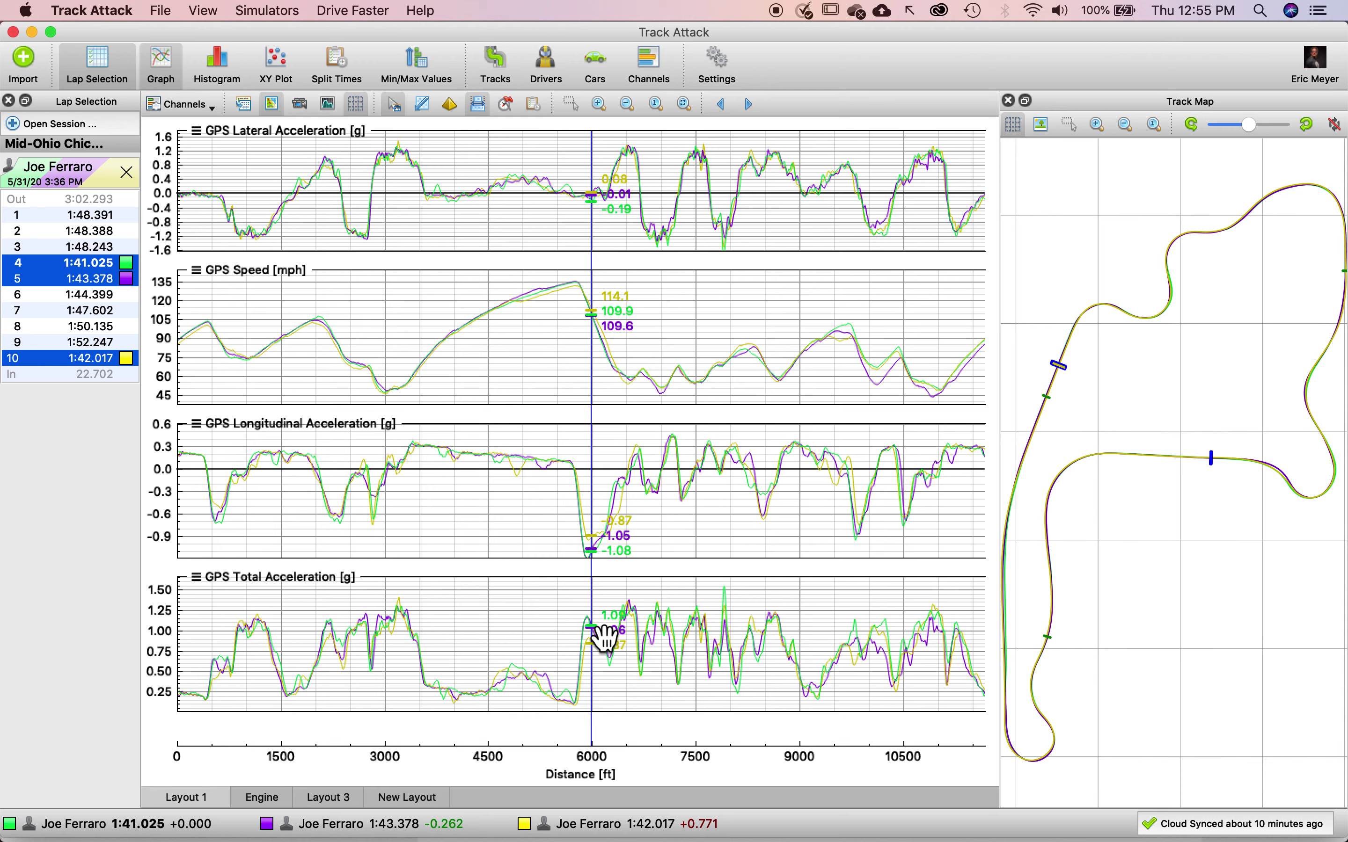
{"action": "left_click_drag", "start_coordinate": [603, 635], "coordinate": [624, 679]}
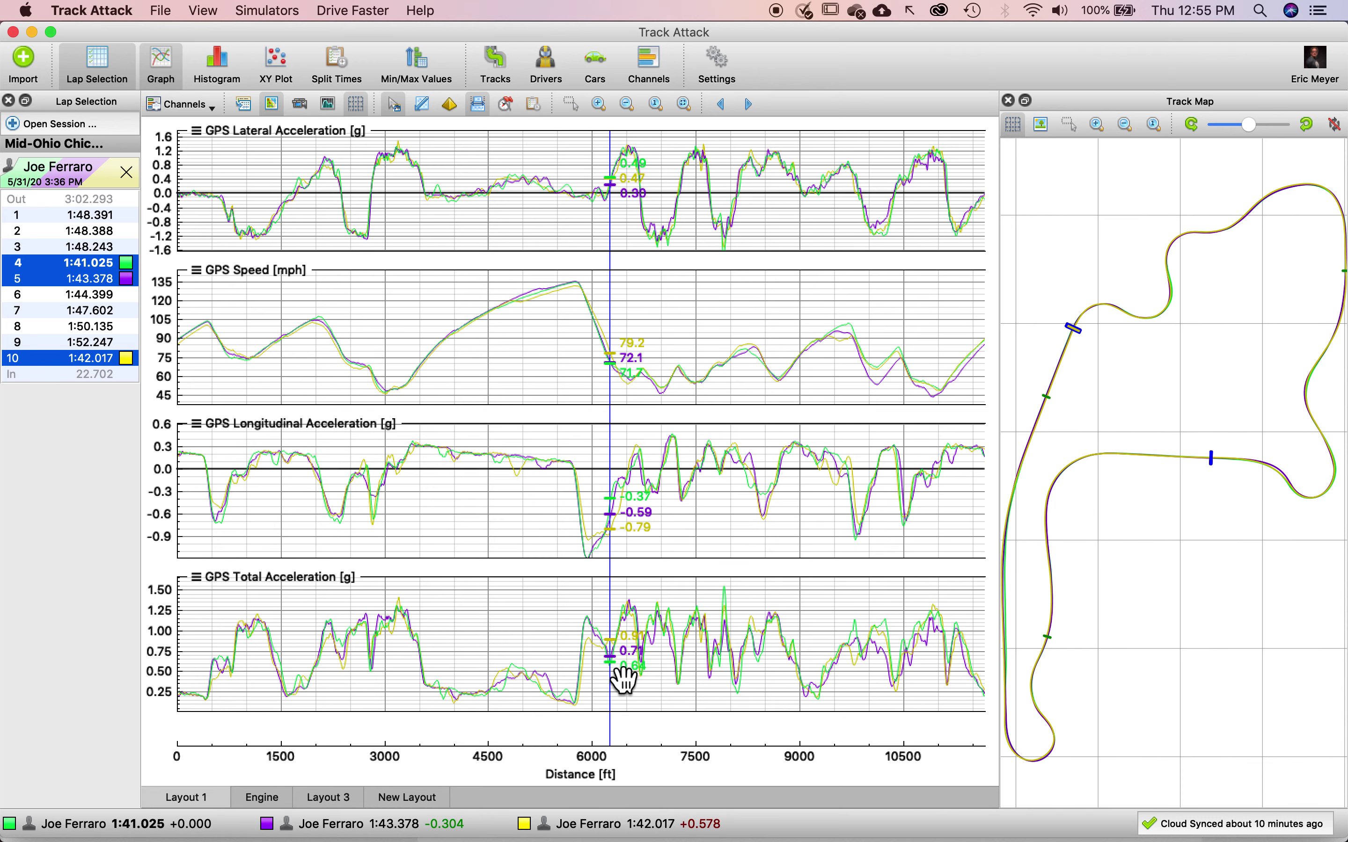
{"action": "mouse_move", "coordinate": [623, 679]}
{"action": "left_mouse_down"}
{"action": "mouse_move", "coordinate": [600, 657]}
{"action": "mouse_move", "coordinate": [620, 211]}
{"action": "left_mouse_up"}
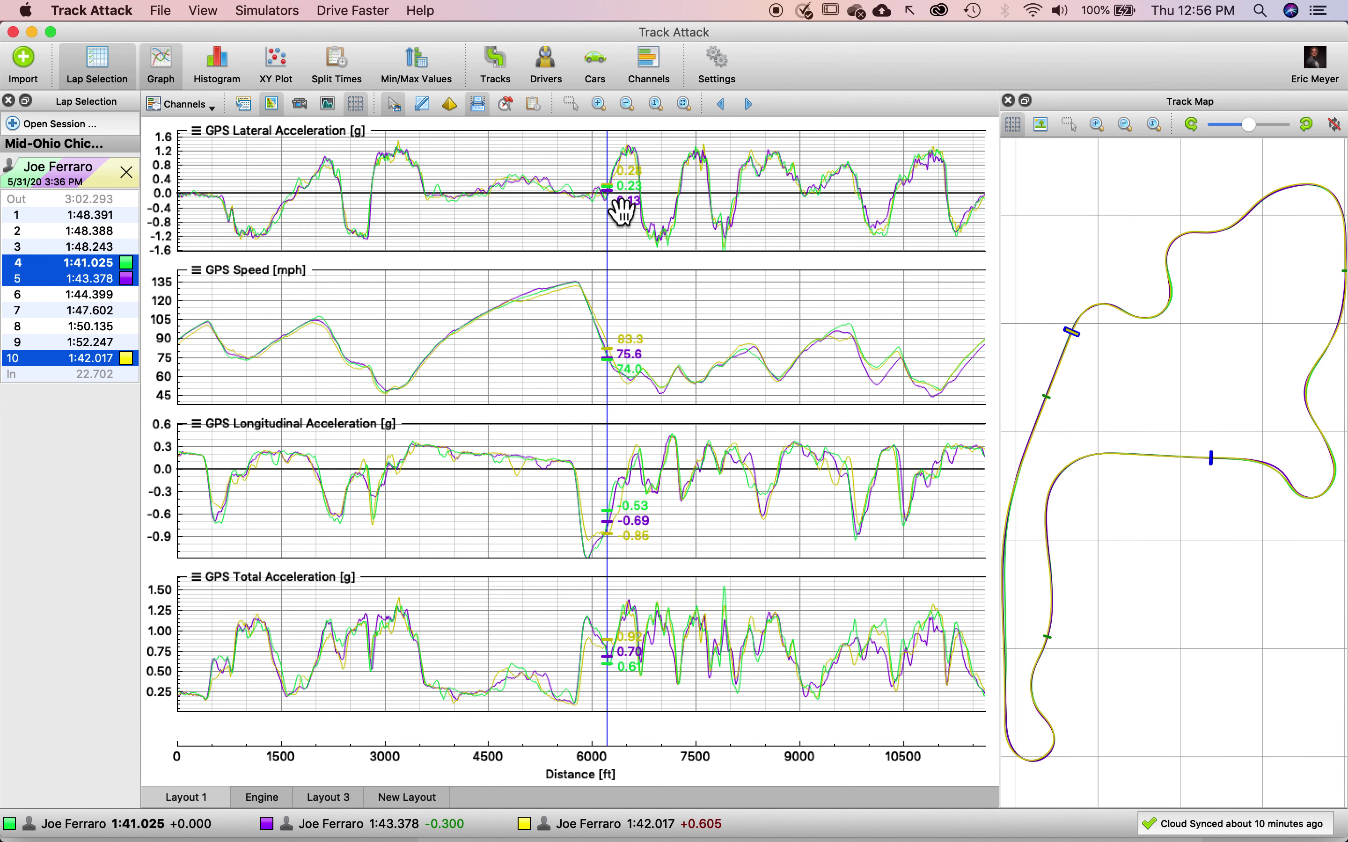
{"action": "mouse_move", "coordinate": [622, 211]}
{"action": "left_mouse_down"}
{"action": "mouse_move", "coordinate": [611, 640]}
{"action": "mouse_move", "coordinate": [624, 681]}
{"action": "left_mouse_up"}
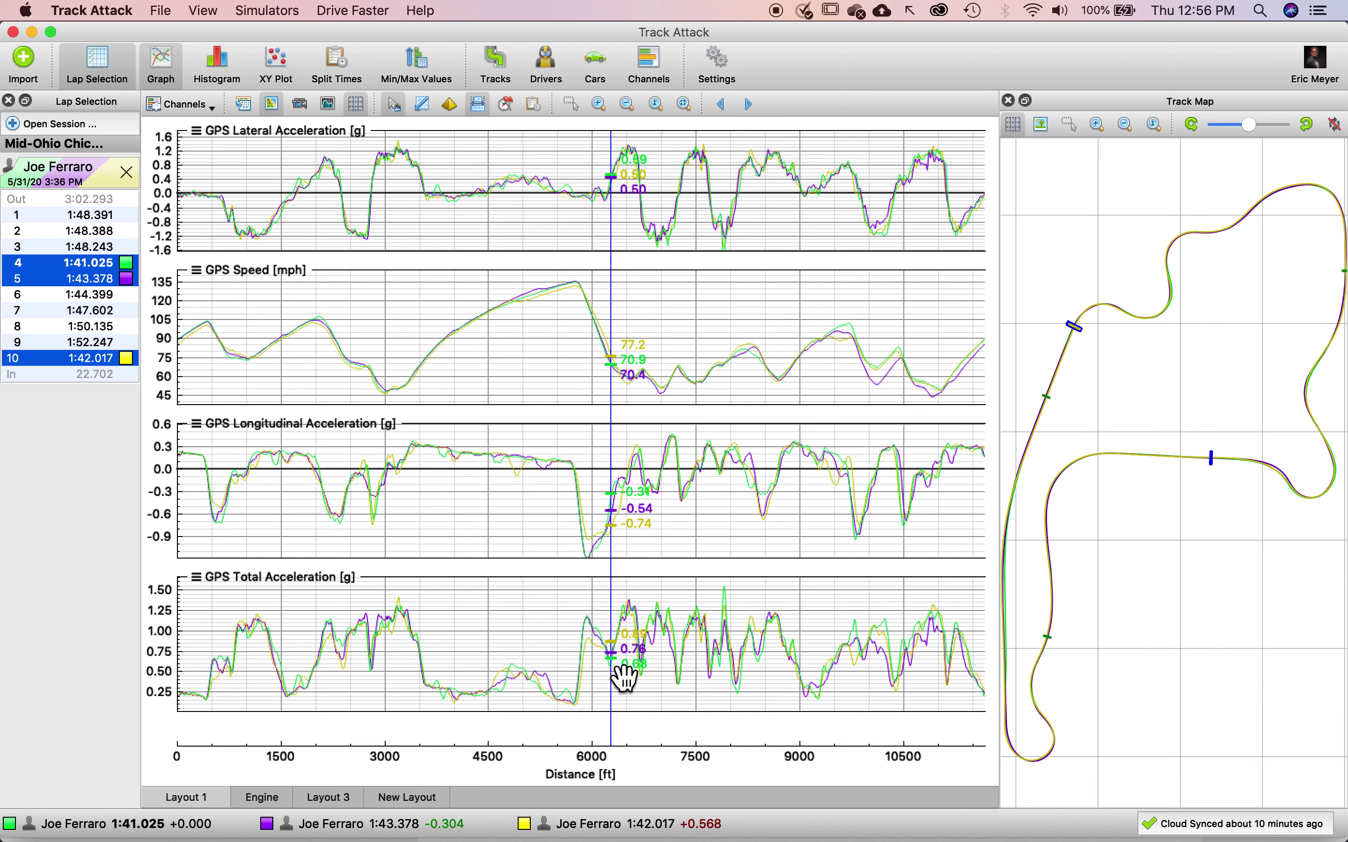
{"action": "left_click_drag", "start_coordinate": [623, 676], "coordinate": [621, 211]}
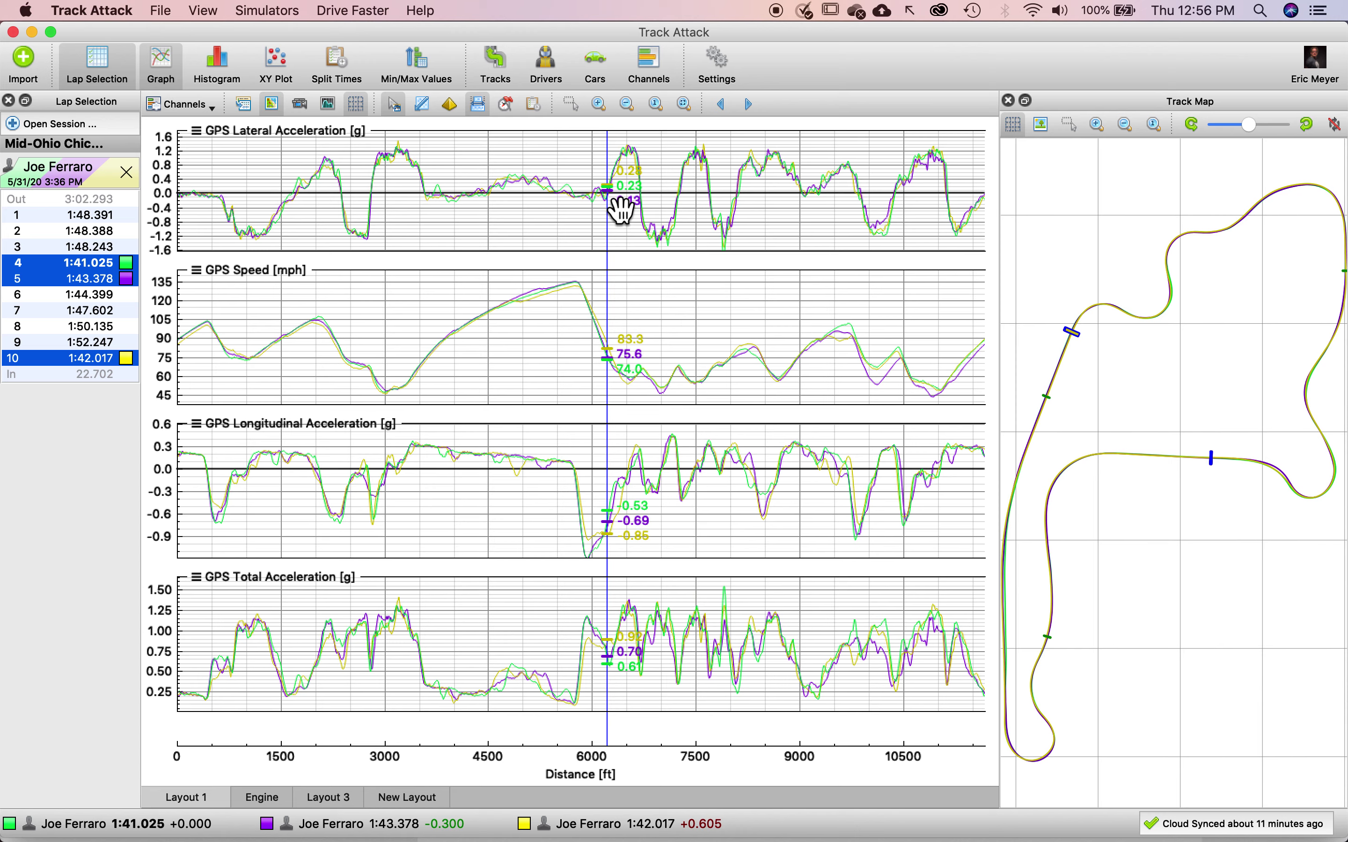
{"action": "left_click_drag", "start_coordinate": [621, 209], "coordinate": [599, 209]}
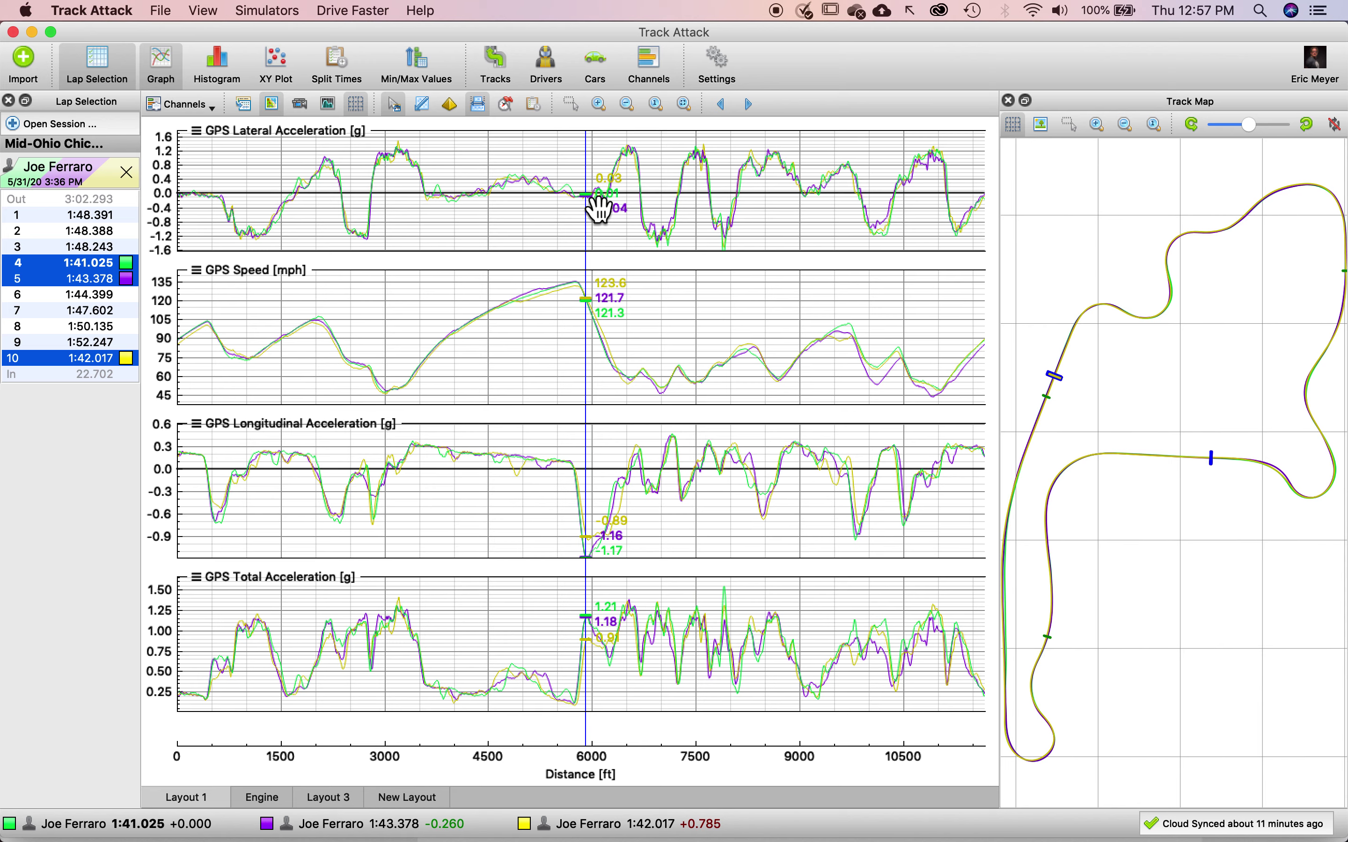
{"action": "mouse_move", "coordinate": [598, 209]}
{"action": "left_mouse_down"}
{"action": "mouse_move", "coordinate": [616, 289]}
{"action": "mouse_move", "coordinate": [608, 607]}
{"action": "mouse_move", "coordinate": [621, 674]}
{"action": "left_mouse_up"}
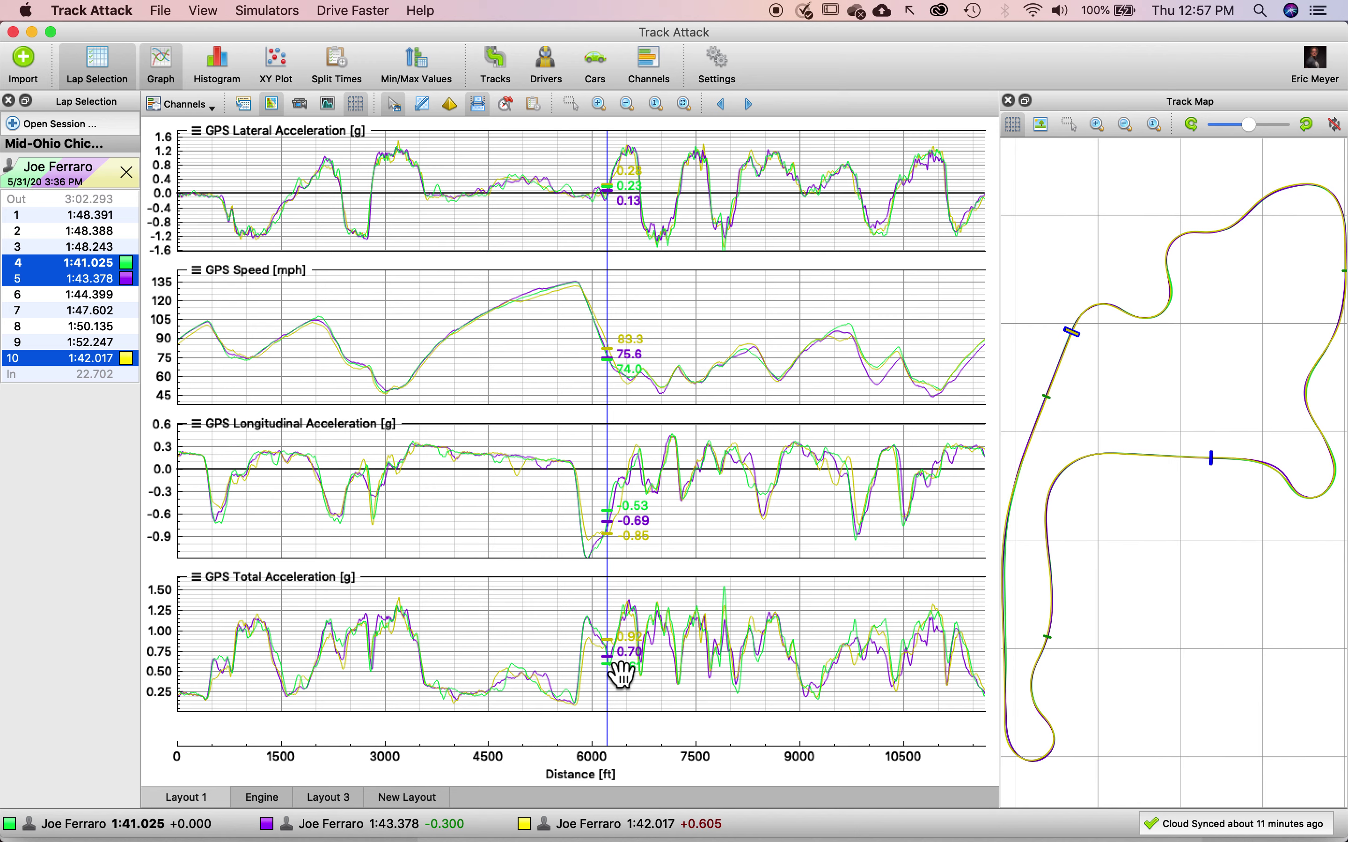
{"action": "left_click_drag", "start_coordinate": [621, 674], "coordinate": [622, 684]}
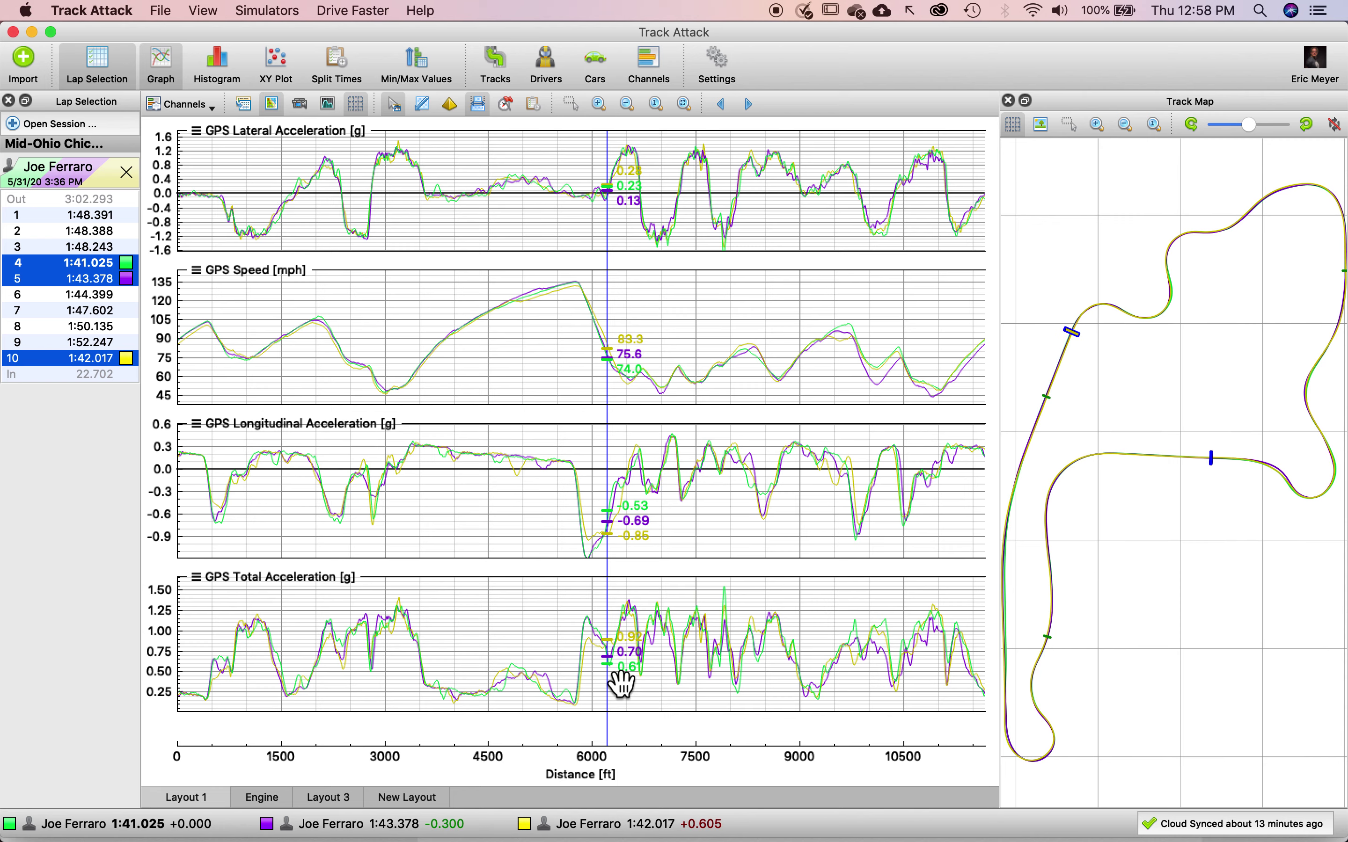
{"action": "mouse_move", "coordinate": [621, 684]}
{"action": "left_mouse_down"}
{"action": "mouse_move", "coordinate": [631, 641]}
{"action": "mouse_move", "coordinate": [668, 641]}
{"action": "mouse_move", "coordinate": [640, 644]}
{"action": "mouse_move", "coordinate": [708, 669]}
{"action": "left_mouse_up"}
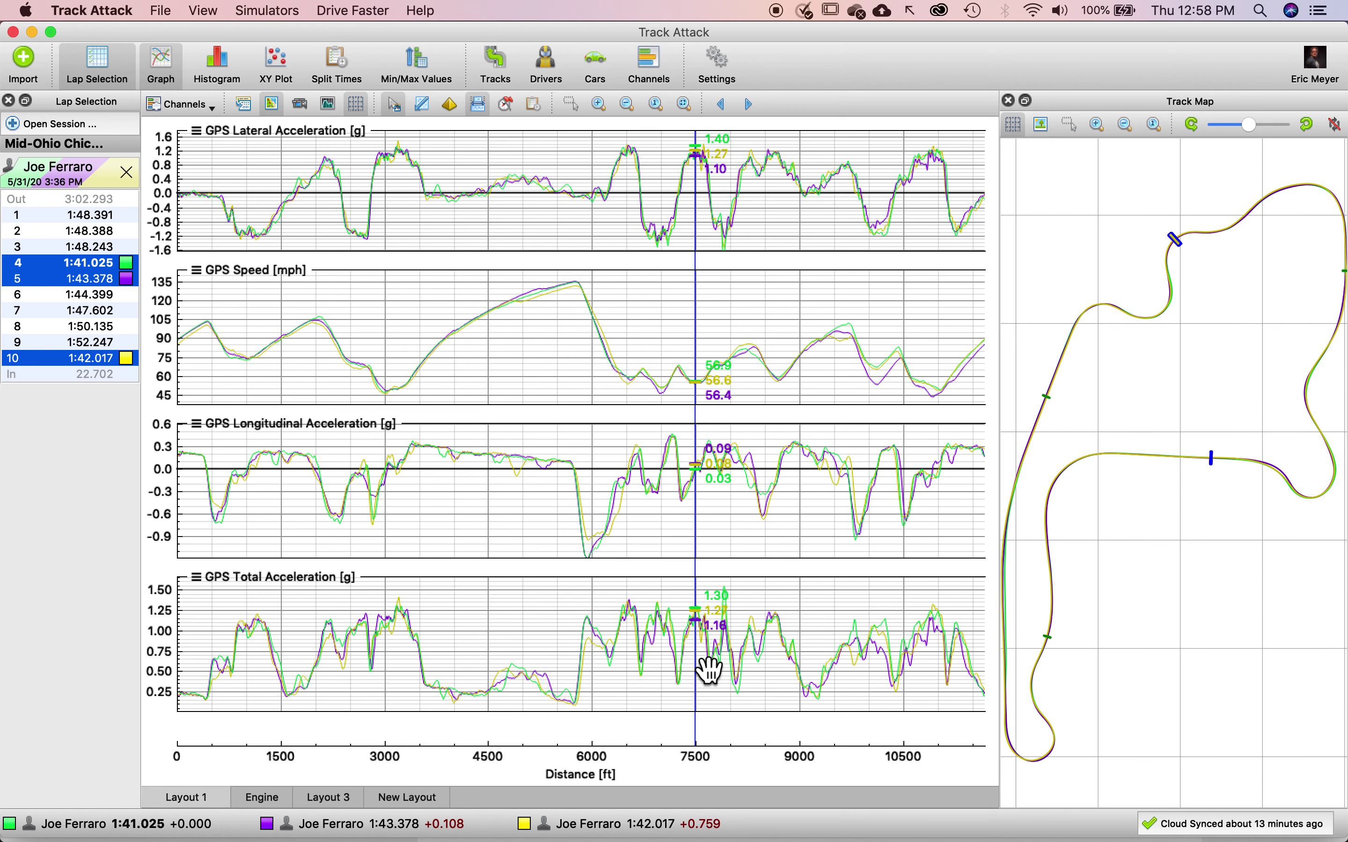
Zoom the distance axis in and sweep the cursor through the corner near 7,900 ft.
{"action": "scroll", "coordinate": [708, 668], "scroll_direction": "up", "scroll_amount": 8}
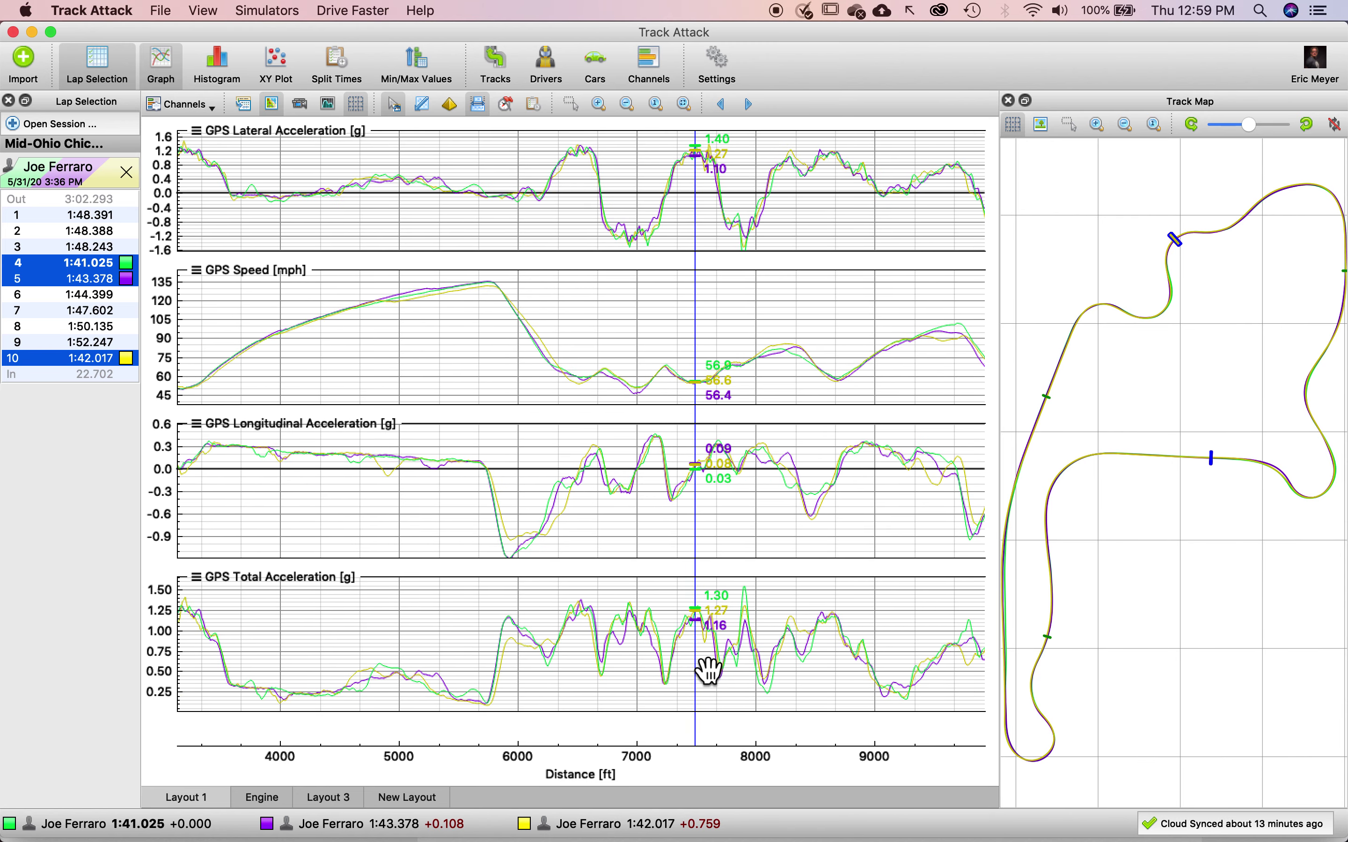
{"action": "mouse_move", "coordinate": [708, 668]}
{"action": "left_mouse_down"}
{"action": "mouse_move", "coordinate": [685, 674]}
{"action": "mouse_move", "coordinate": [792, 654]}
{"action": "mouse_move", "coordinate": [800, 254]}
{"action": "mouse_move", "coordinate": [780, 270]}
{"action": "mouse_move", "coordinate": [788, 258]}
{"action": "mouse_move", "coordinate": [794, 274]}
{"action": "left_mouse_up"}
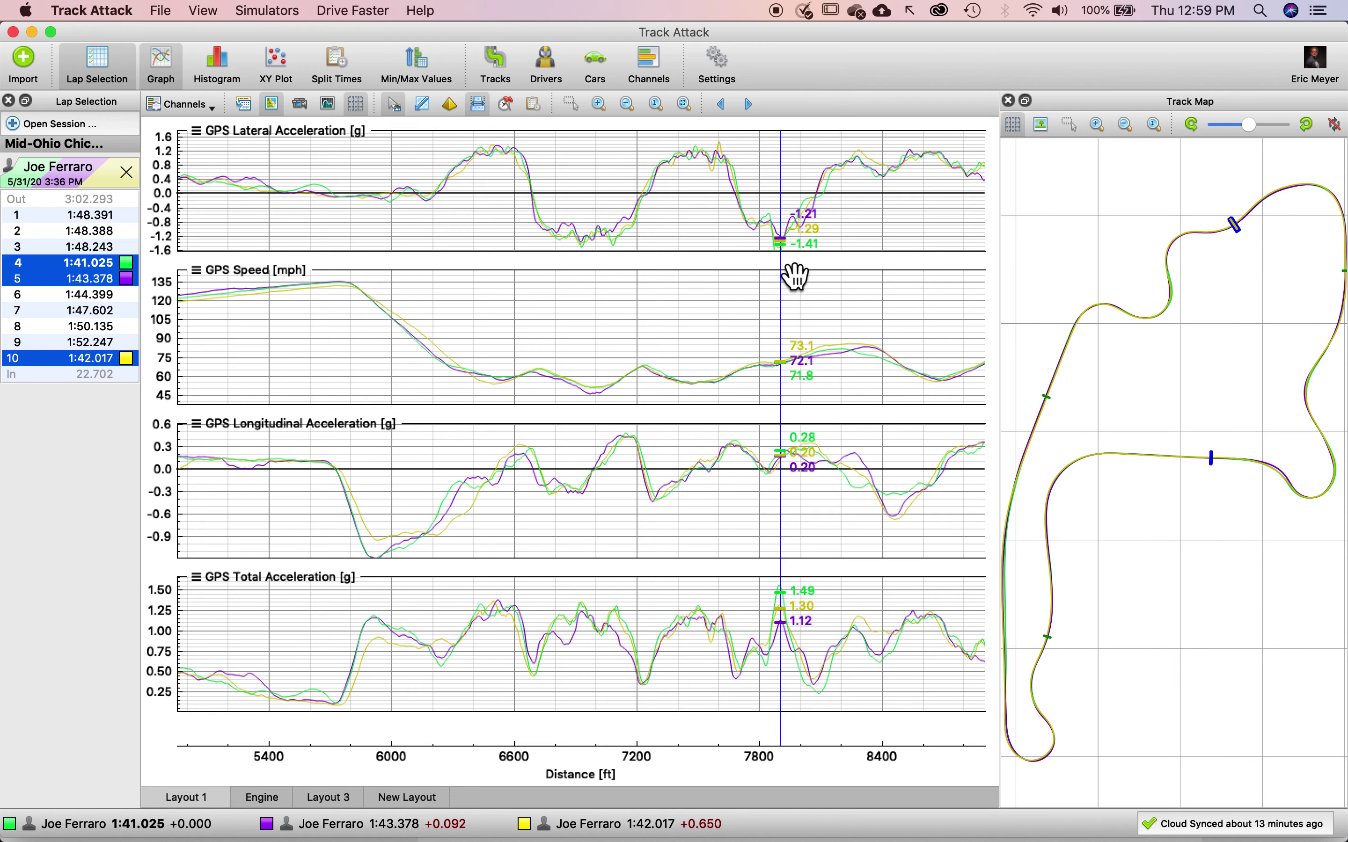
{"action": "left_click_drag", "start_coordinate": [794, 276], "coordinate": [205, 93]}
Add an Altitude graph and compare the three laps' readings from 7,800 to 7,990 ft.
{"action": "left_click", "coordinate": [181, 103]}
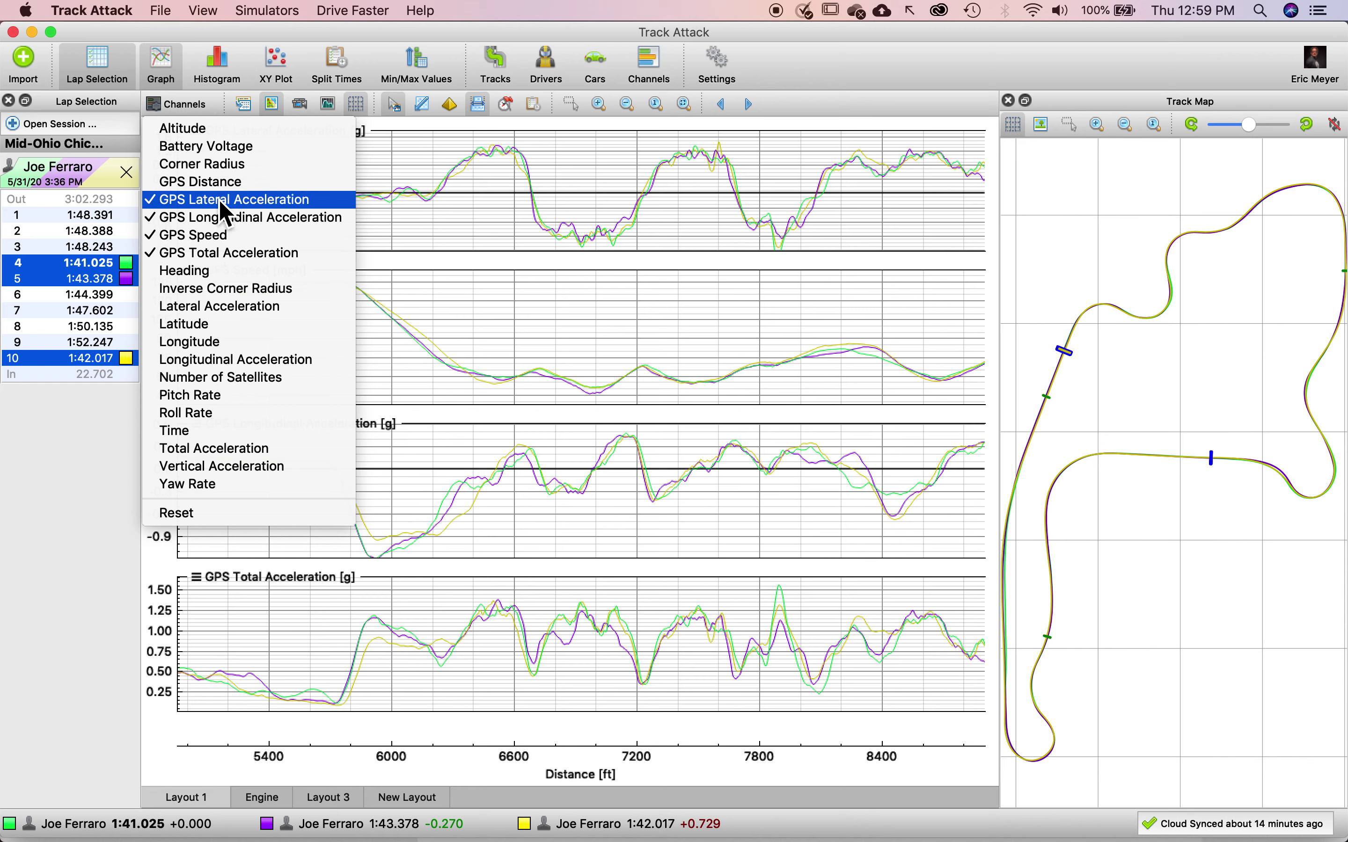
{"action": "left_click", "coordinate": [215, 130]}
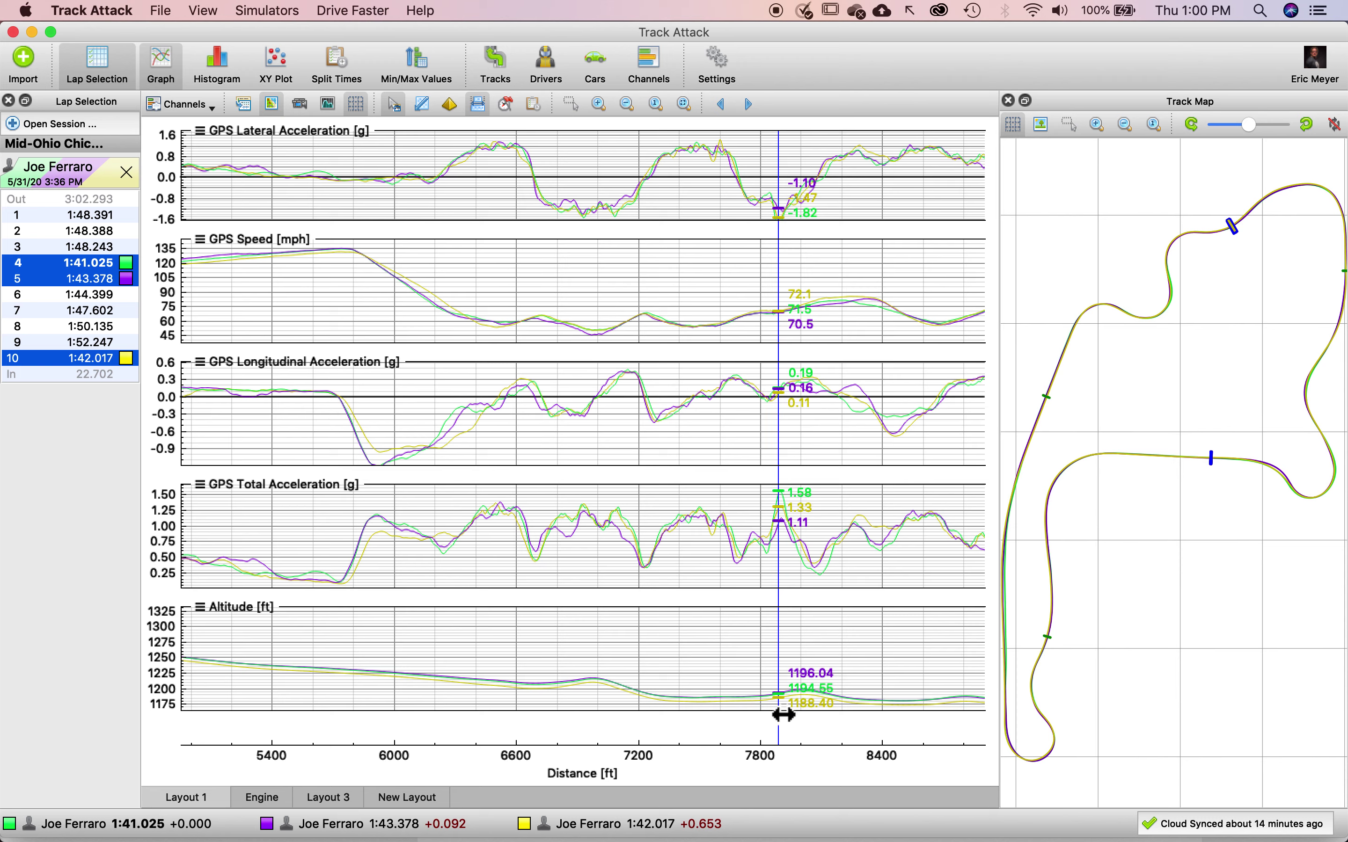
{"action": "mouse_move", "coordinate": [784, 715]}
{"action": "left_mouse_down"}
{"action": "mouse_move", "coordinate": [807, 719]}
{"action": "mouse_move", "coordinate": [797, 346]}
{"action": "mouse_move", "coordinate": [782, 332]}
{"action": "mouse_move", "coordinate": [799, 322]}
{"action": "mouse_move", "coordinate": [768, 325]}
{"action": "mouse_move", "coordinate": [802, 322]}
{"action": "mouse_move", "coordinate": [788, 334]}
{"action": "mouse_move", "coordinate": [793, 569]}
{"action": "left_mouse_up"}
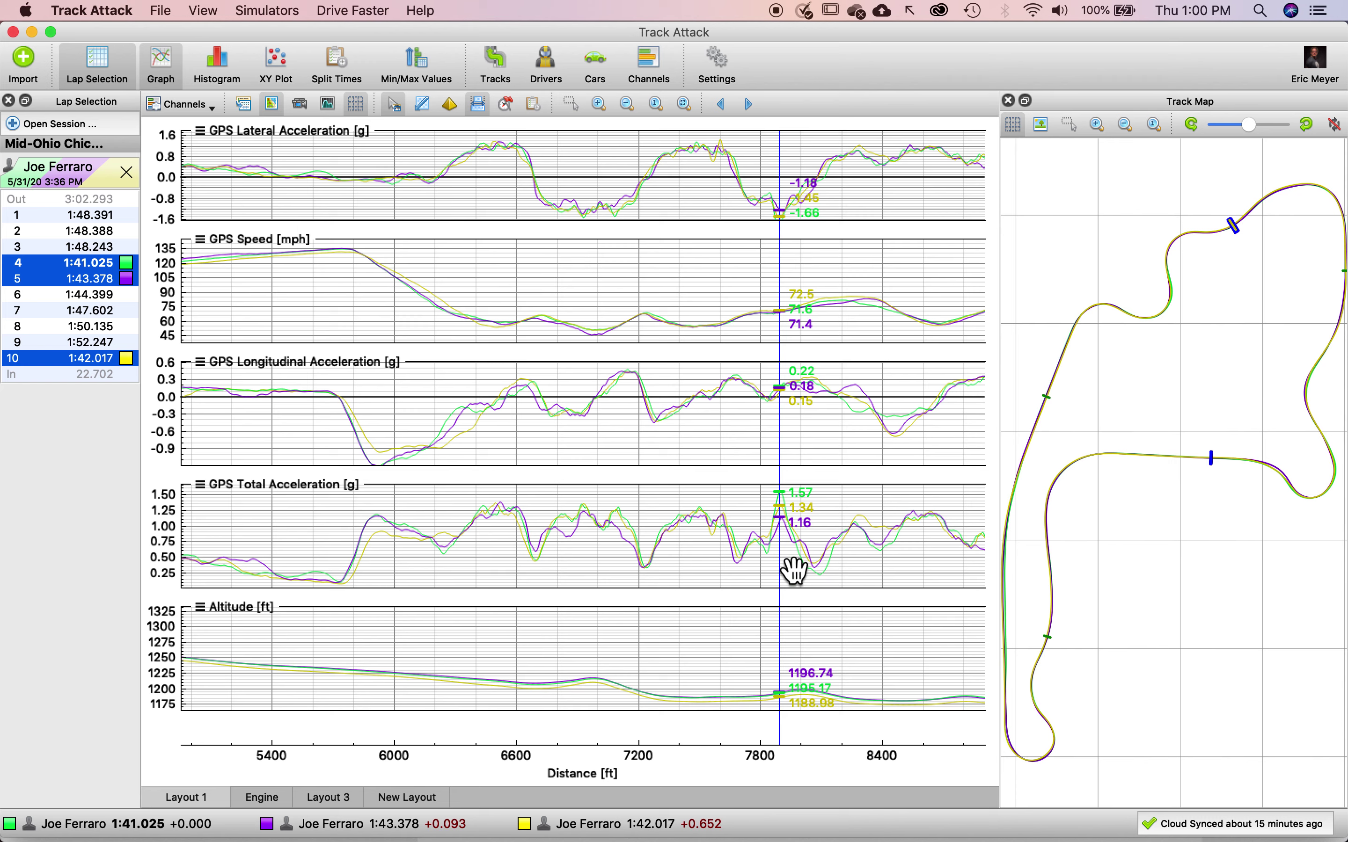
{"action": "left_click_drag", "start_coordinate": [794, 569], "coordinate": [858, 587]}
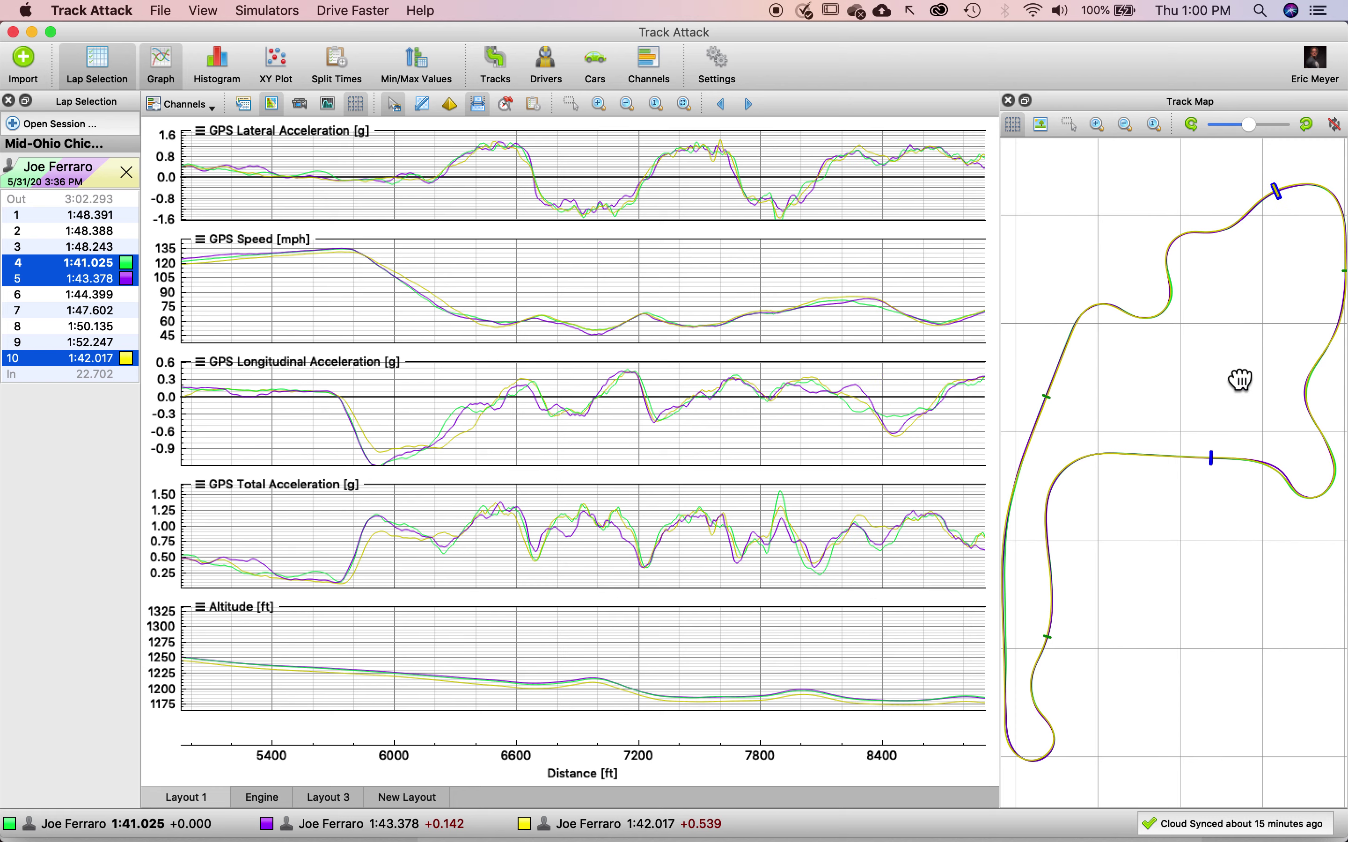
Zoom the graphs out to about 5,000–11,500 ft and read the laps near 10,270 ft.
{"action": "left_click_drag", "start_coordinate": [1239, 381], "coordinate": [1226, 380]}
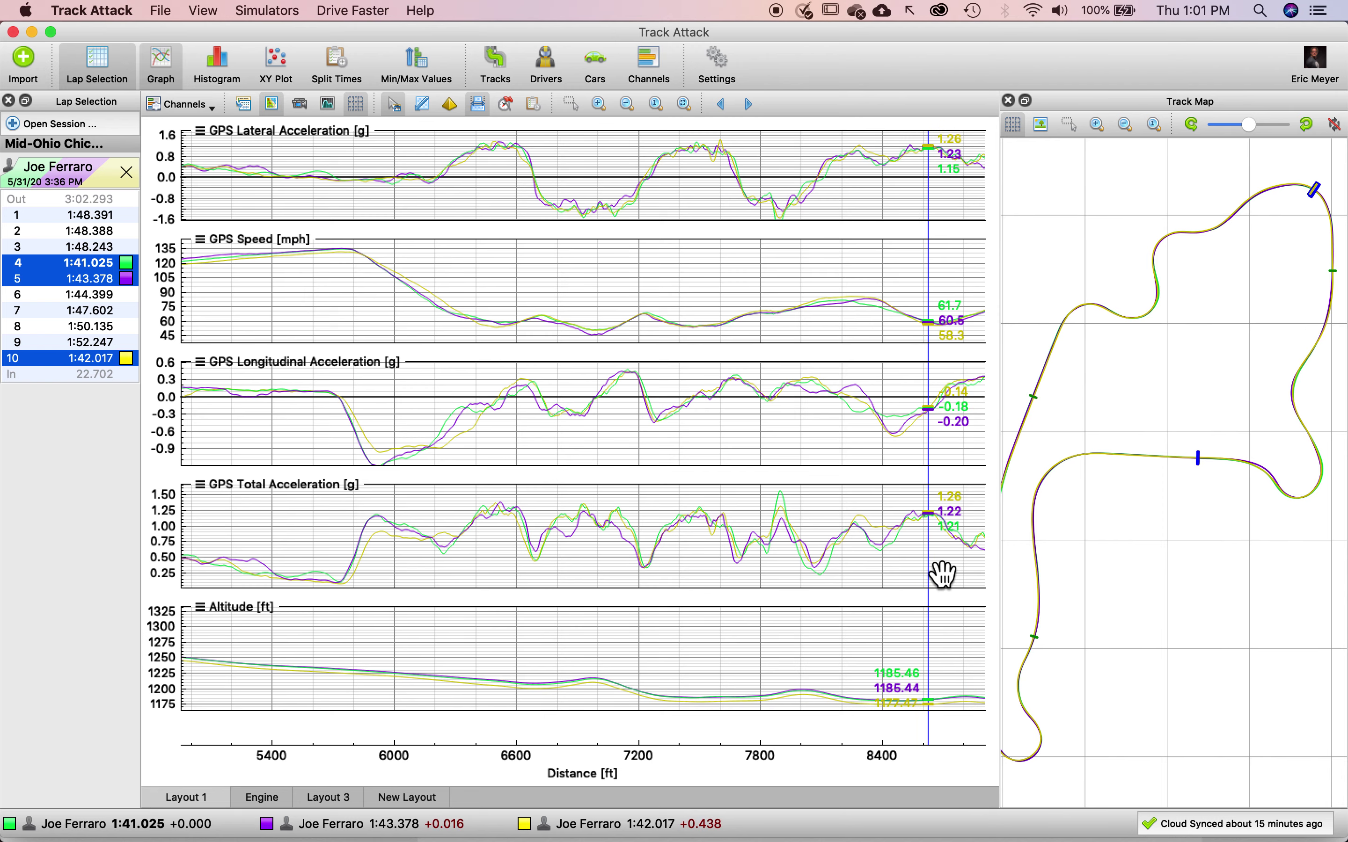
{"action": "scroll", "coordinate": [942, 574], "scroll_direction": "down", "scroll_amount": 5}
{"action": "left_click_drag", "start_coordinate": [943, 574], "coordinate": [623, 593]}
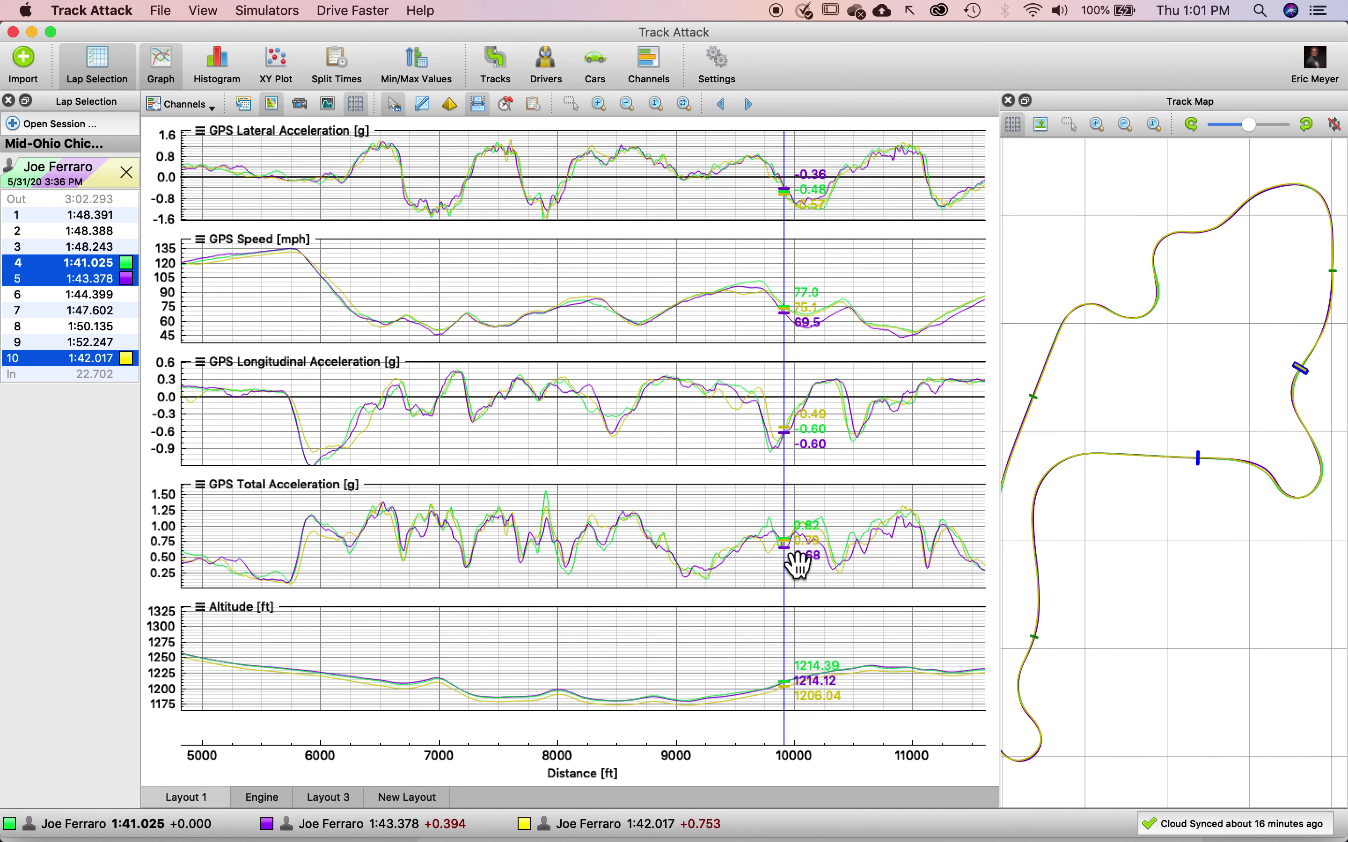
{"action": "mouse_move", "coordinate": [797, 565]}
{"action": "left_mouse_down"}
{"action": "mouse_move", "coordinate": [837, 568]}
{"action": "mouse_move", "coordinate": [791, 550]}
{"action": "mouse_move", "coordinate": [833, 551]}
{"action": "mouse_move", "coordinate": [788, 548]}
{"action": "mouse_move", "coordinate": [828, 556]}
{"action": "left_mouse_up"}
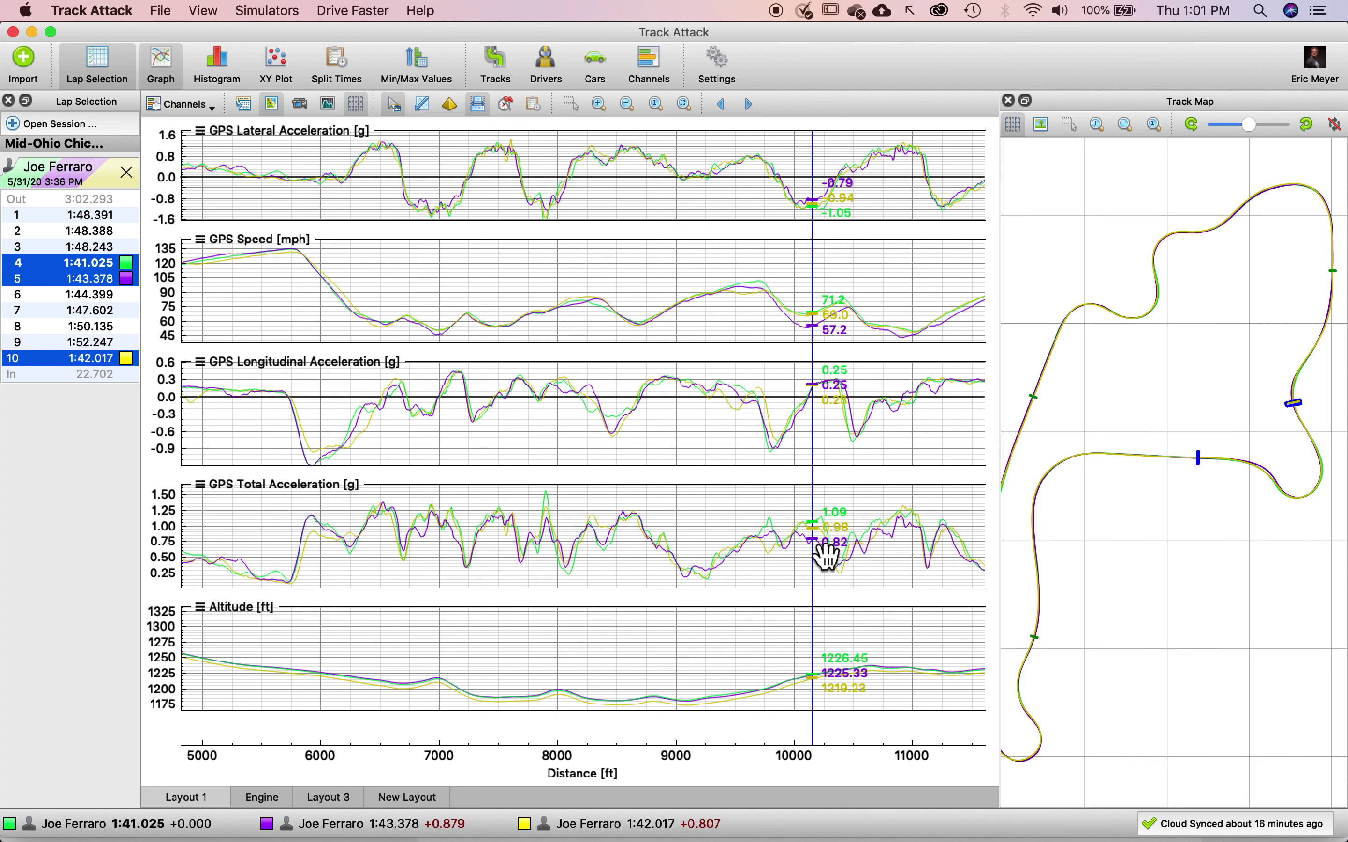
{"action": "left_click_drag", "start_coordinate": [829, 557], "coordinate": [825, 556]}
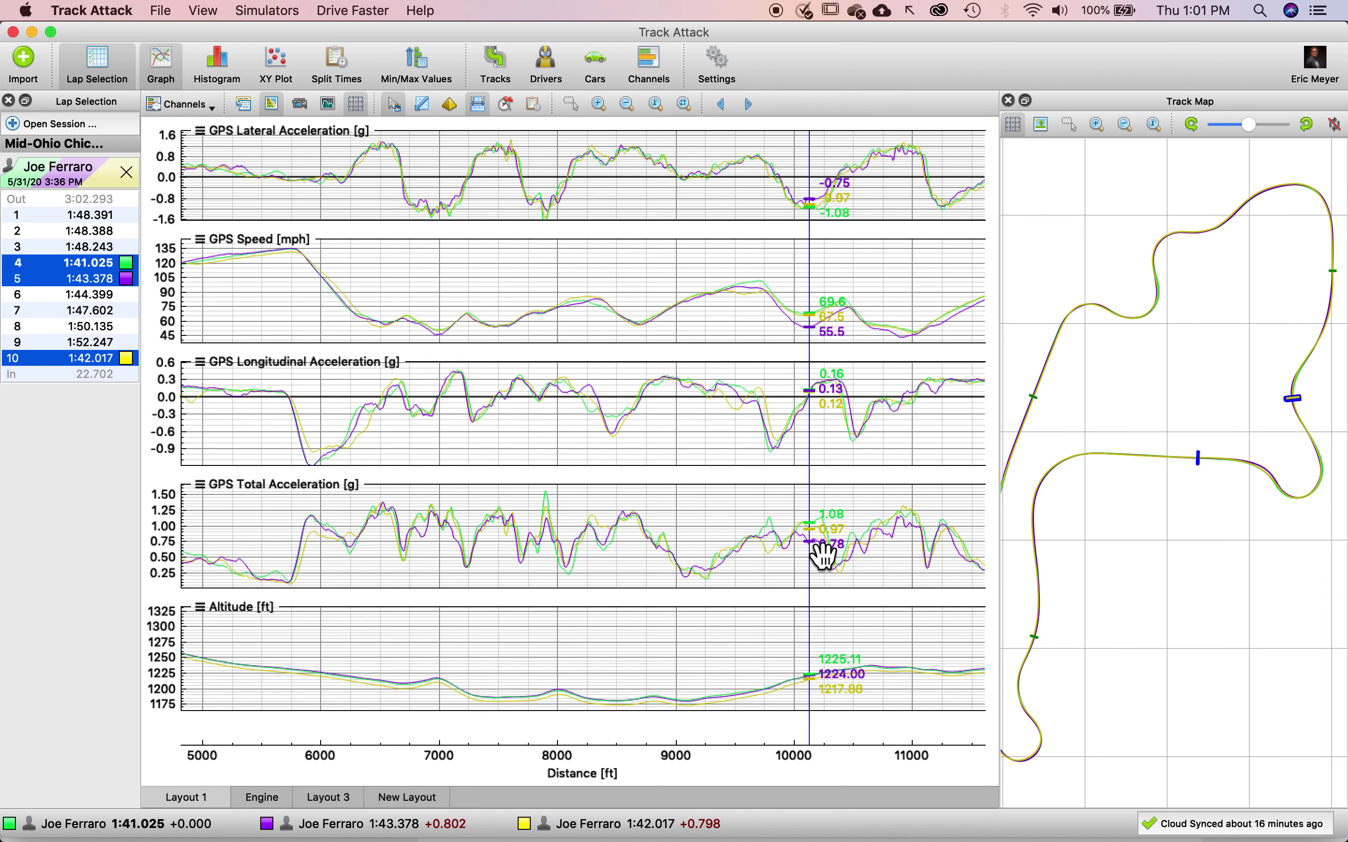
{"action": "mouse_move", "coordinate": [824, 556]}
{"action": "left_mouse_down"}
{"action": "mouse_move", "coordinate": [806, 564]}
{"action": "mouse_move", "coordinate": [837, 565]}
{"action": "mouse_move", "coordinate": [806, 576]}
{"action": "mouse_move", "coordinate": [800, 502]}
{"action": "mouse_move", "coordinate": [806, 578]}
{"action": "mouse_move", "coordinate": [823, 560]}
{"action": "mouse_move", "coordinate": [791, 560]}
{"action": "mouse_move", "coordinate": [838, 568]}
{"action": "mouse_move", "coordinate": [139, 301]}
{"action": "left_mouse_up"}
Plot lap 4 (1:41.025) alone and read its values near 10,100 ft: 69.4 mph, −1.08 g lateral.
{"action": "left_click", "coordinate": [118, 283]}
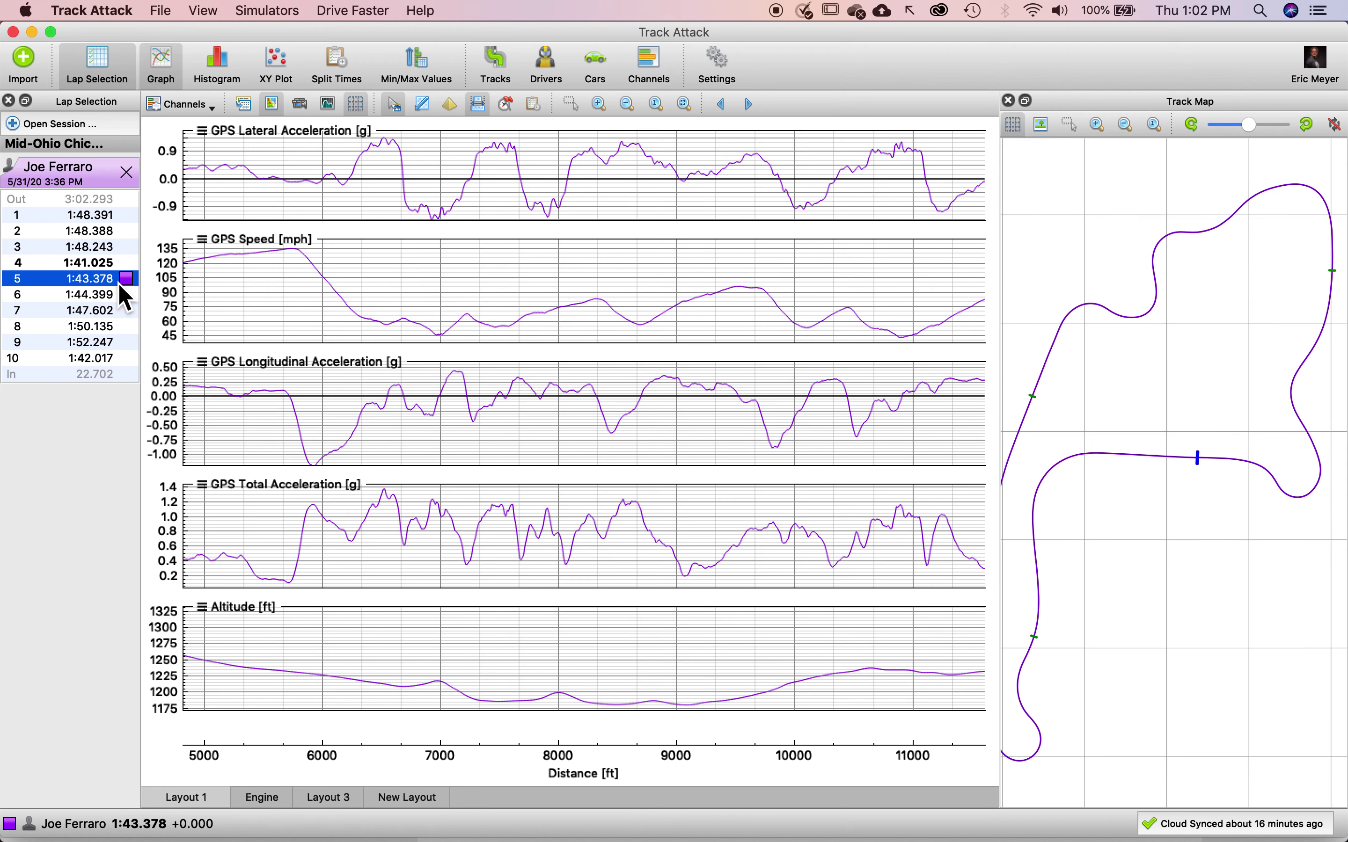
{"action": "left_click", "coordinate": [118, 262]}
{"action": "mouse_move", "coordinate": [640, 527]}
{"action": "left_mouse_down"}
{"action": "mouse_move", "coordinate": [793, 552]}
{"action": "mouse_move", "coordinate": [812, 540]}
{"action": "mouse_move", "coordinate": [827, 585]}
{"action": "left_mouse_up"}
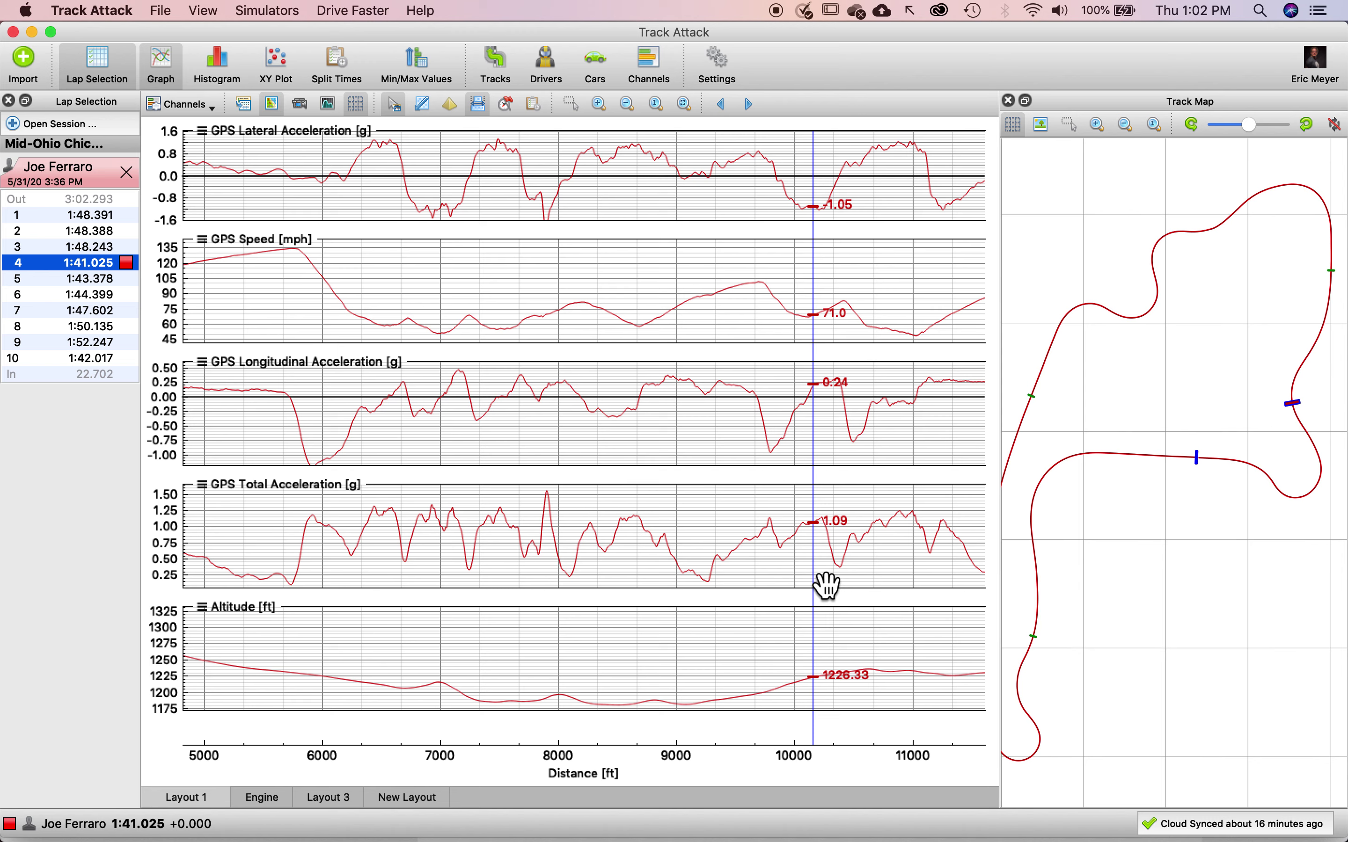
{"action": "left_click_drag", "start_coordinate": [827, 585], "coordinate": [818, 588]}
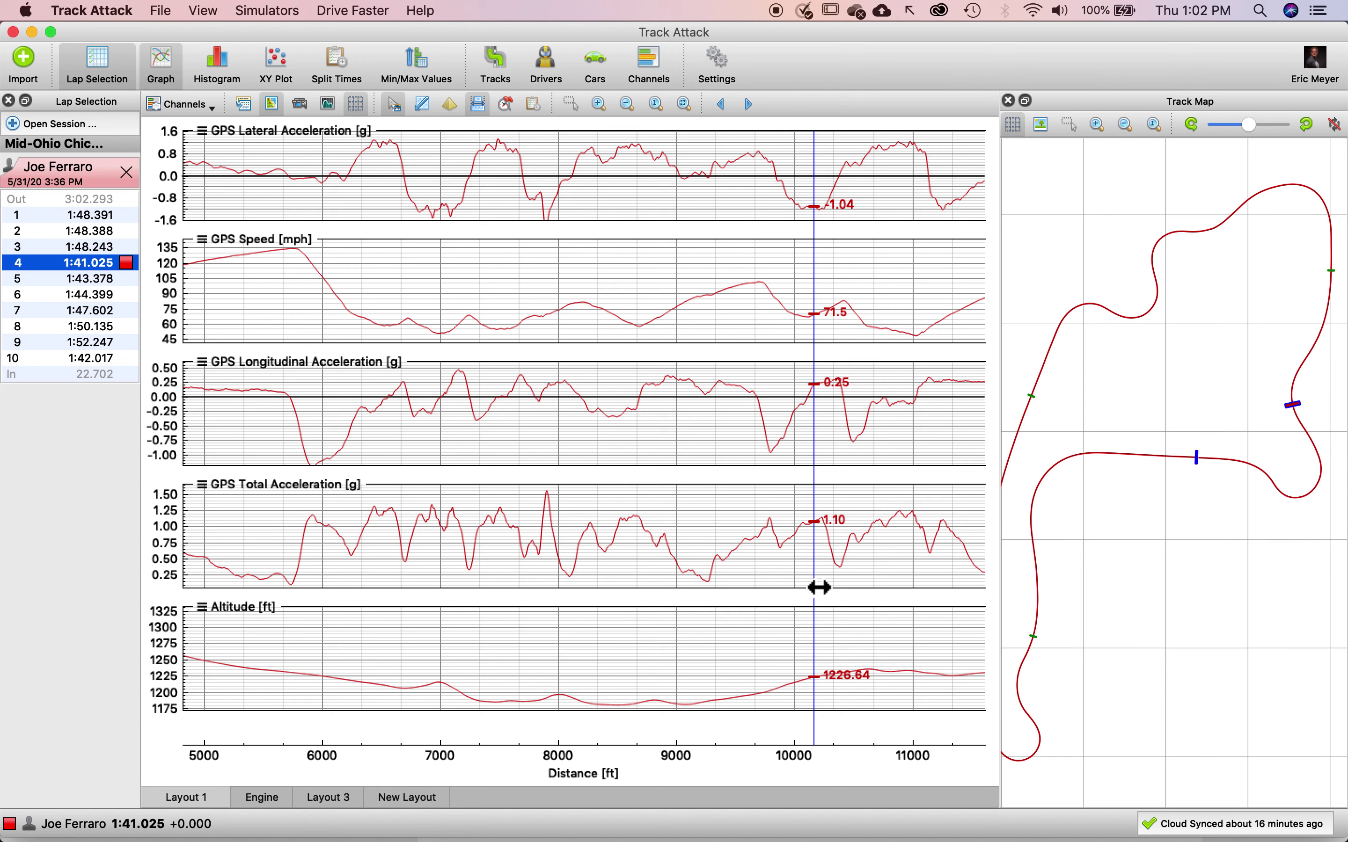
{"action": "mouse_move", "coordinate": [819, 587]}
{"action": "left_mouse_down"}
{"action": "mouse_move", "coordinate": [776, 527]}
{"action": "mouse_move", "coordinate": [619, 529]}
{"action": "mouse_move", "coordinate": [644, 523]}
{"action": "mouse_move", "coordinate": [823, 576]}
{"action": "left_mouse_up"}
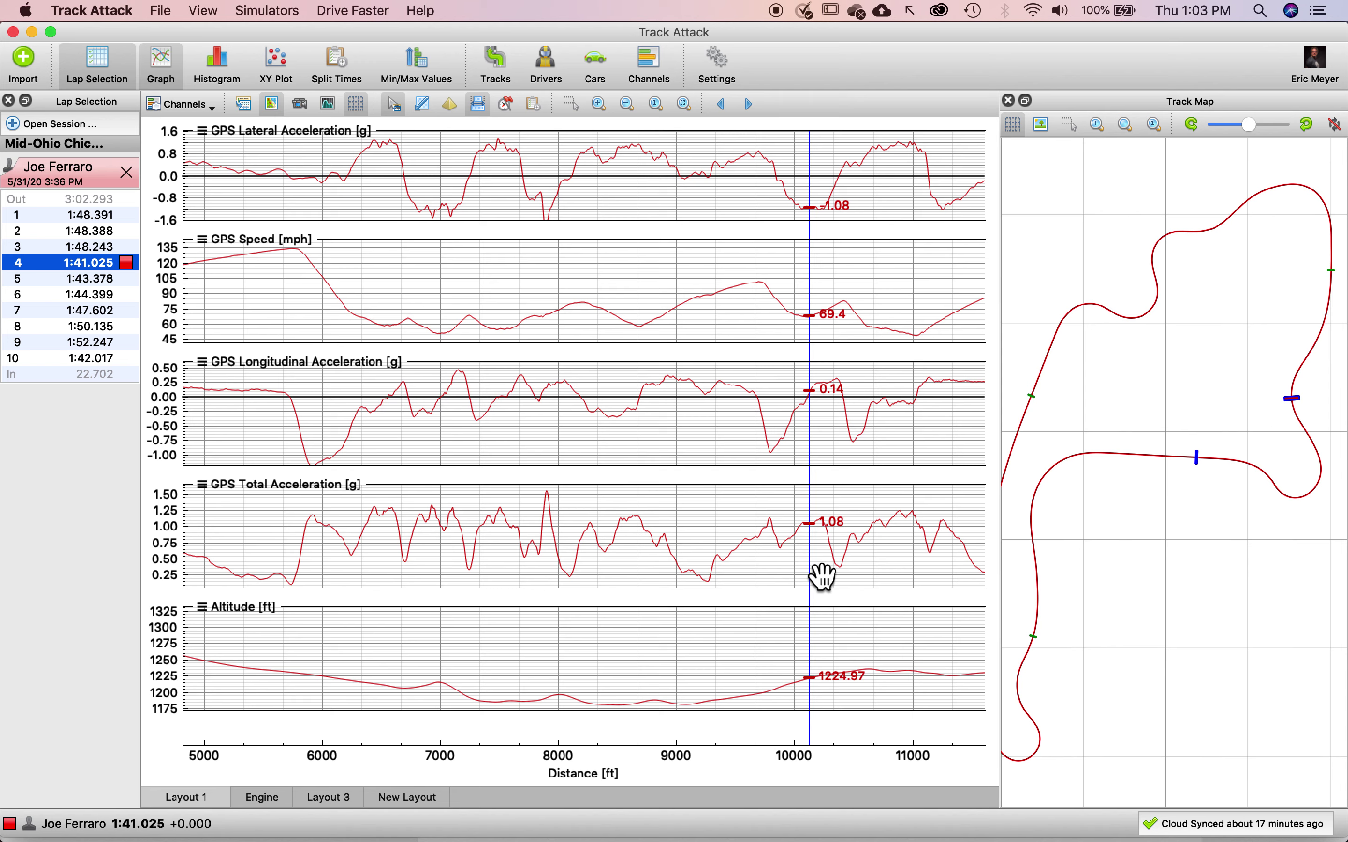
Advance lap 4's cursor to about 10,900 ft, reading 52.0 mph and 1.31 g lateral.
{"action": "left_click_drag", "start_coordinate": [824, 577], "coordinate": [830, 573]}
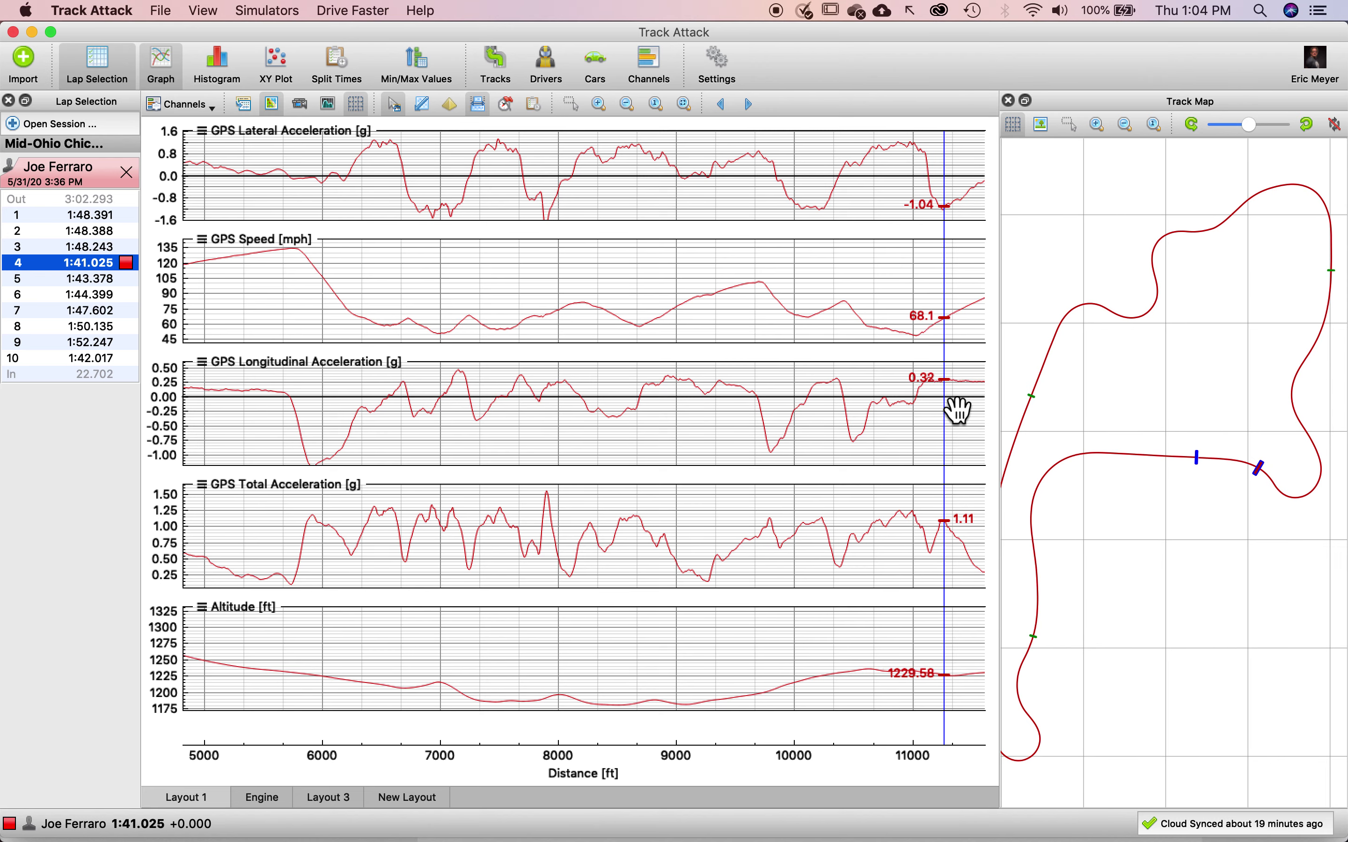
{"action": "scroll", "coordinate": [923, 465], "scroll_direction": "down", "scroll_amount": 1}
Zoom the graphs out to lap 4's full 0–11,500 ft distance and recentre the track map.
{"action": "scroll", "coordinate": [923, 467], "scroll_direction": "down", "scroll_amount": 3}
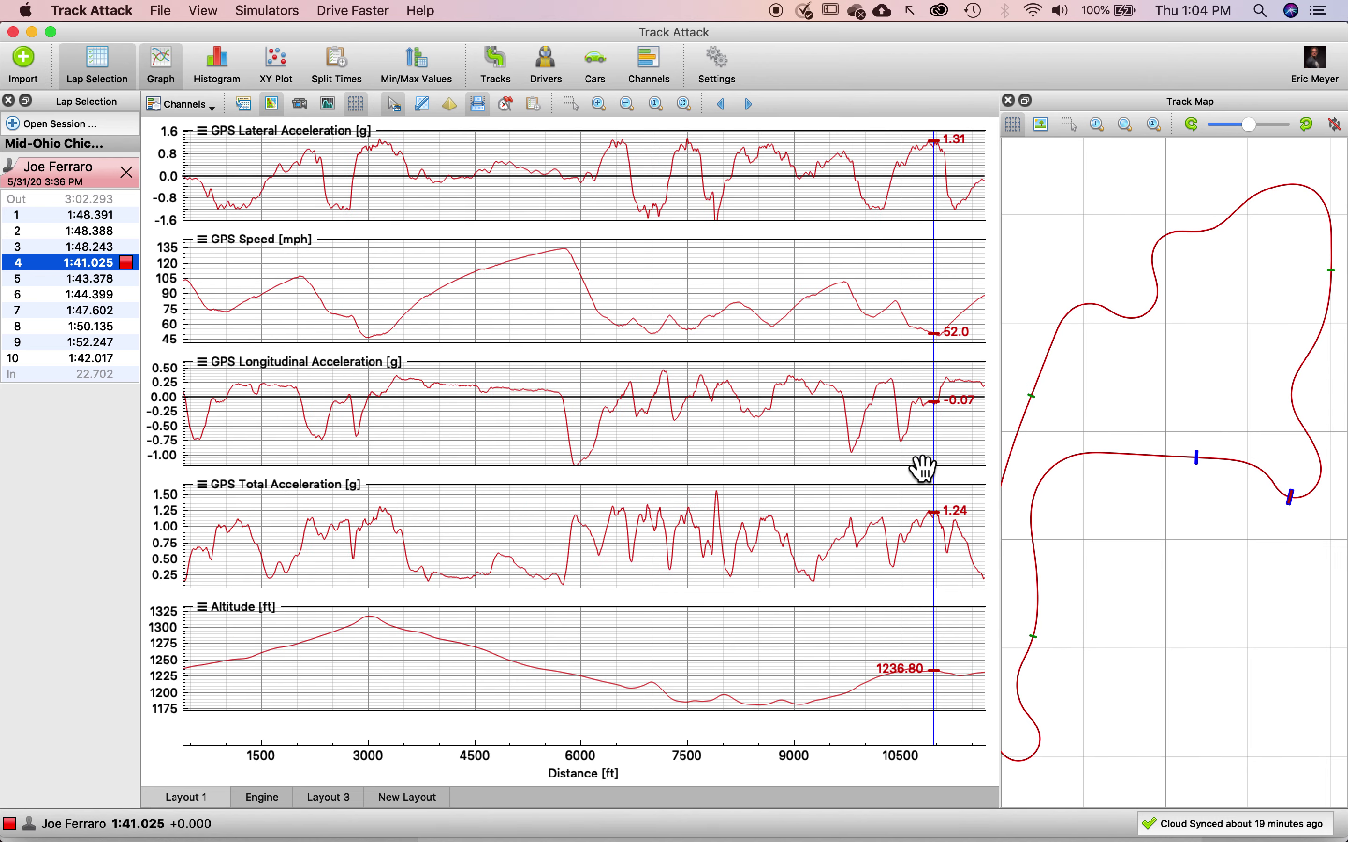
{"action": "left_click_drag", "start_coordinate": [1058, 454], "coordinate": [1110, 418]}
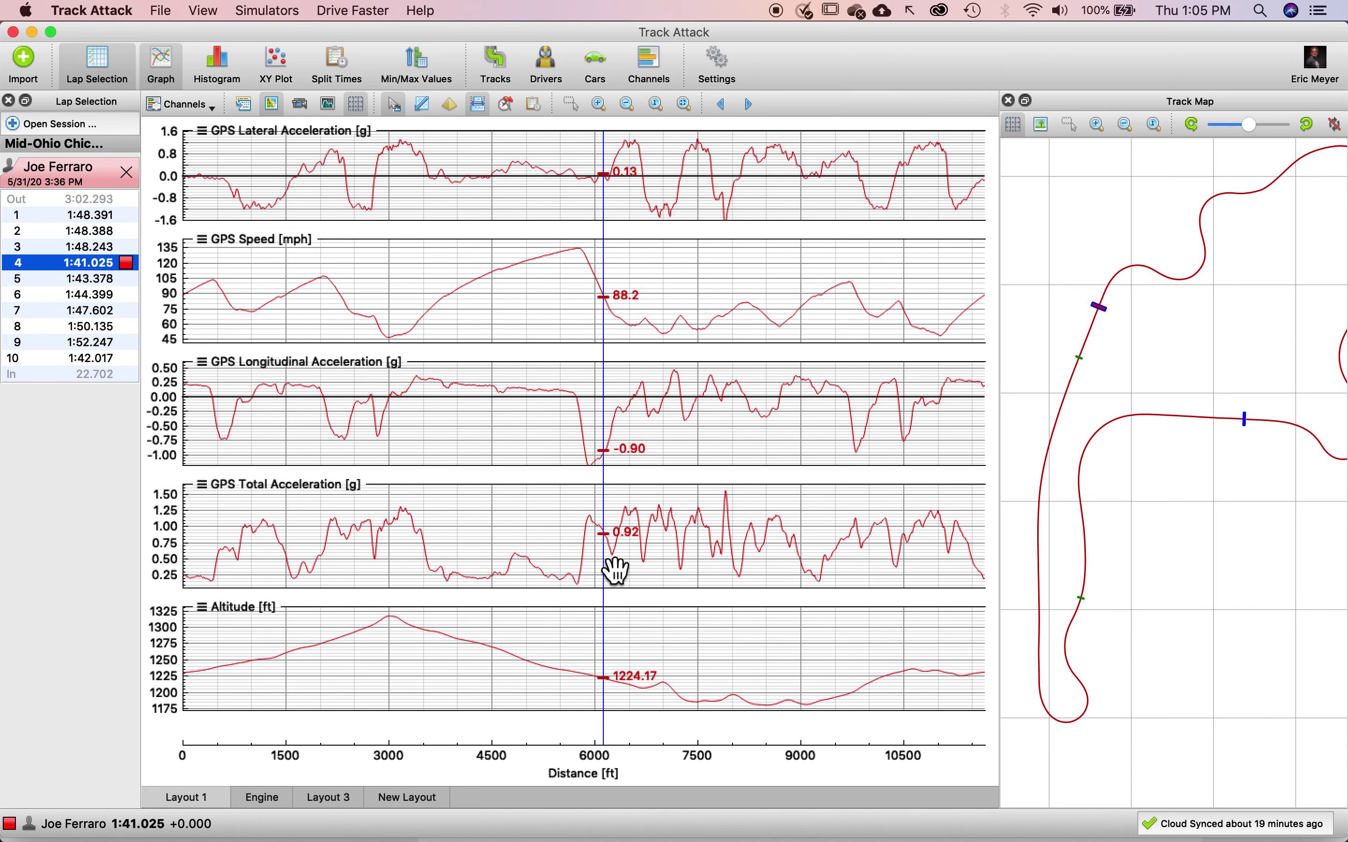
{"action": "left_click", "coordinate": [203, 150]}
{"action": "left_click", "coordinate": [179, 103]}
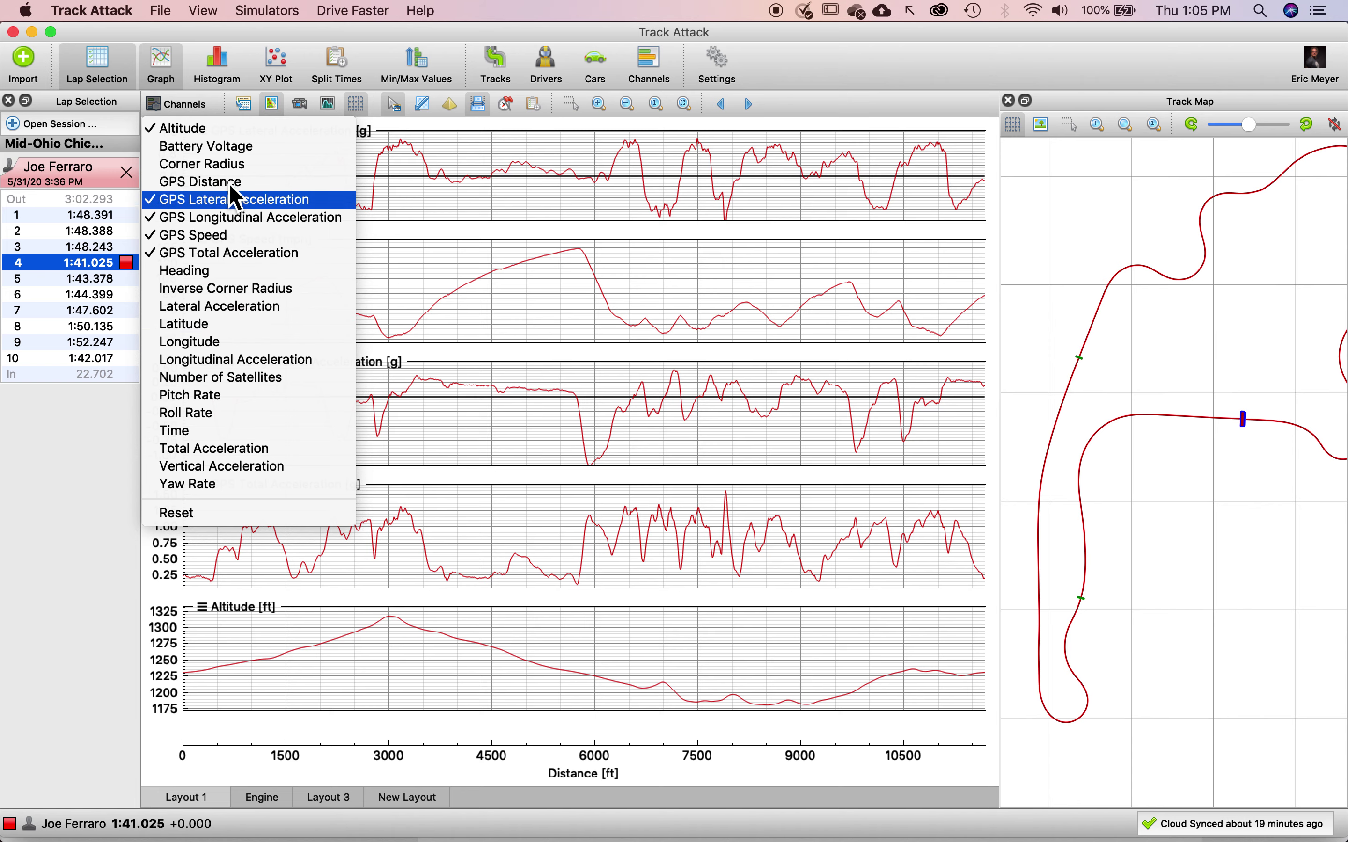
{"action": "left_click", "coordinate": [216, 133]}
{"action": "left_click", "coordinate": [588, 474]}
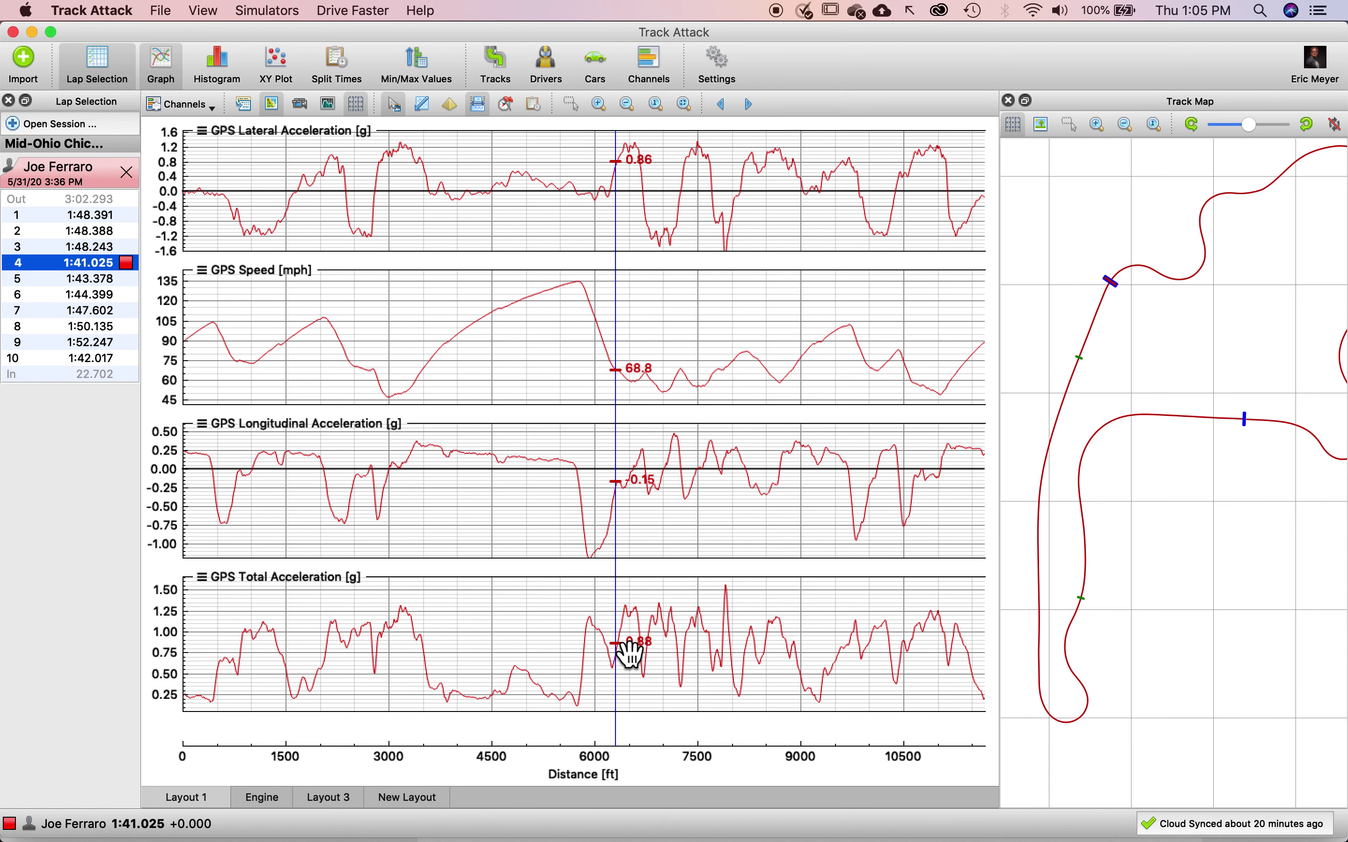
{"action": "scroll", "coordinate": [630, 655], "scroll_direction": "up", "scroll_amount": 5}
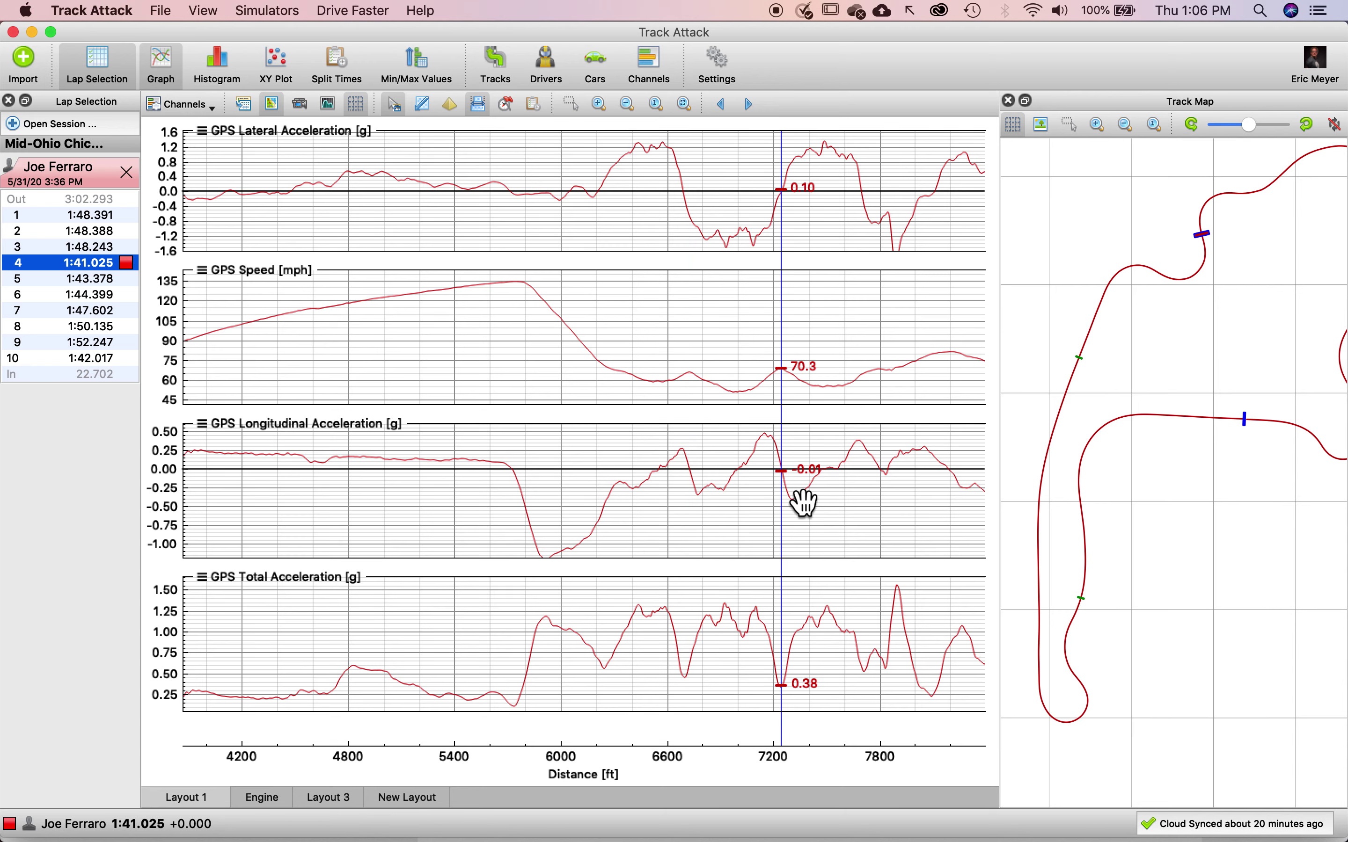
Pan the track map to centre the winding section of the Mid-Ohio circuit.
{"action": "mouse_move", "coordinate": [1178, 349]}
{"action": "left_mouse_down"}
{"action": "mouse_move", "coordinate": [1025, 427]}
{"action": "mouse_move", "coordinate": [1161, 329]}
{"action": "left_mouse_up"}
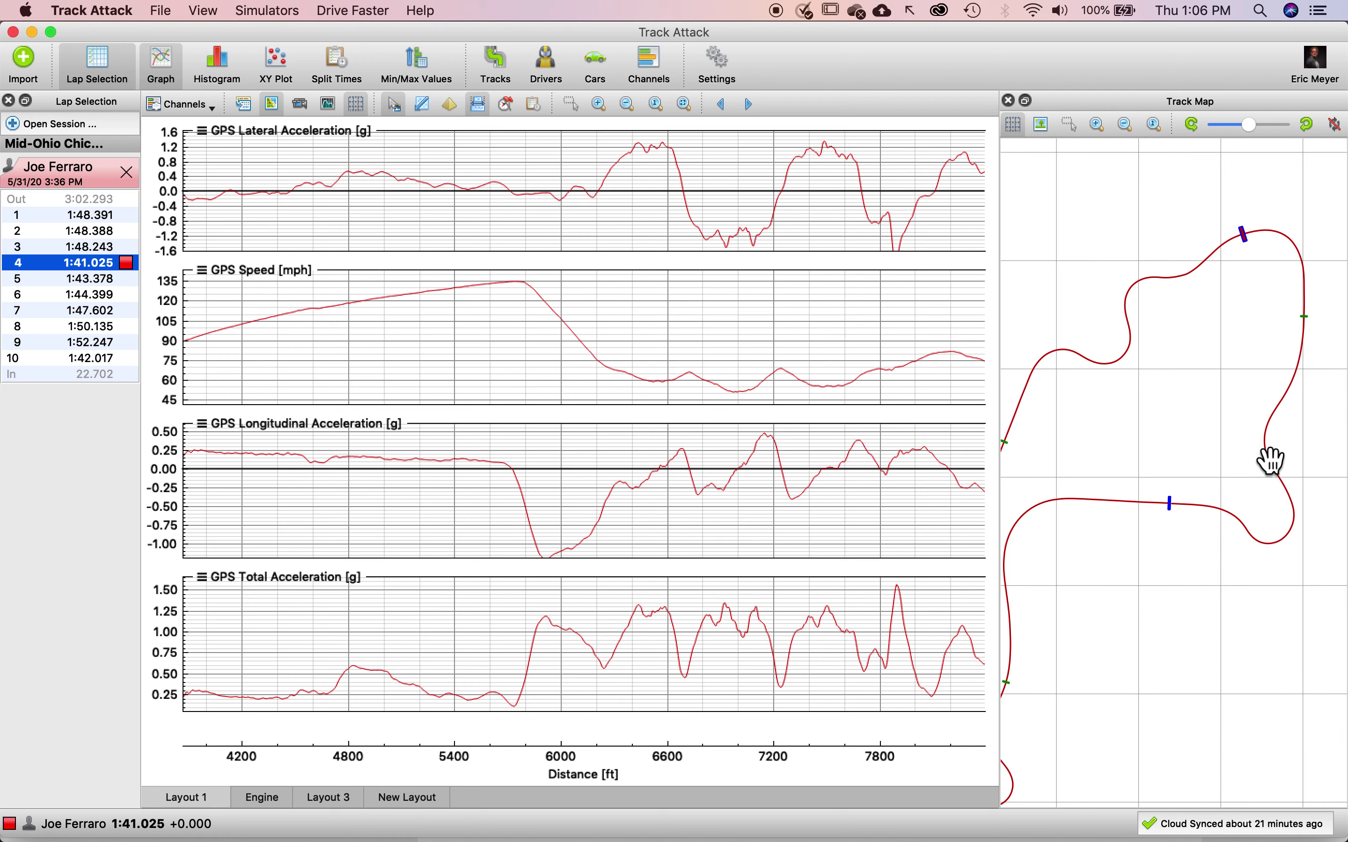
{"action": "left_click_drag", "start_coordinate": [1275, 474], "coordinate": [1249, 418]}
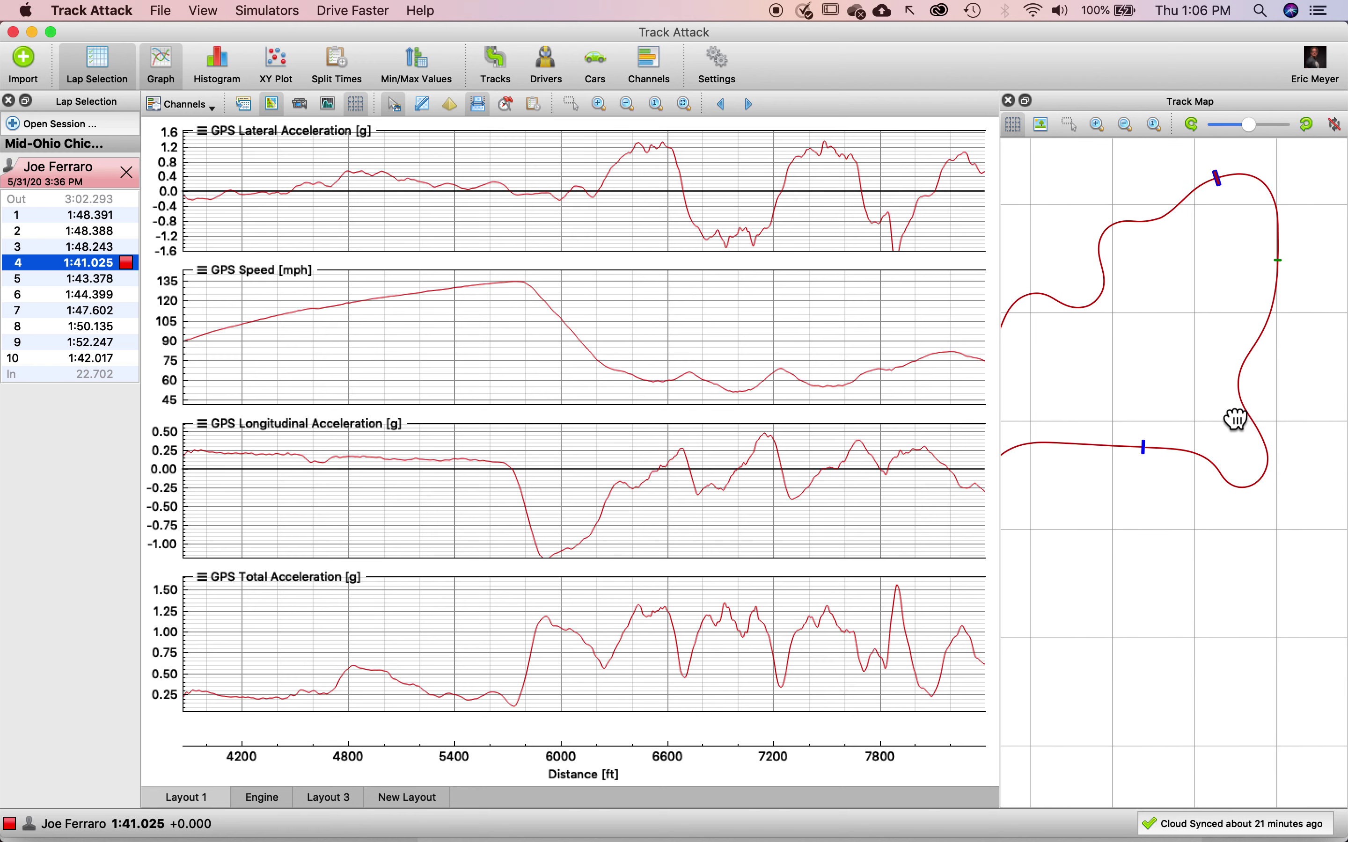